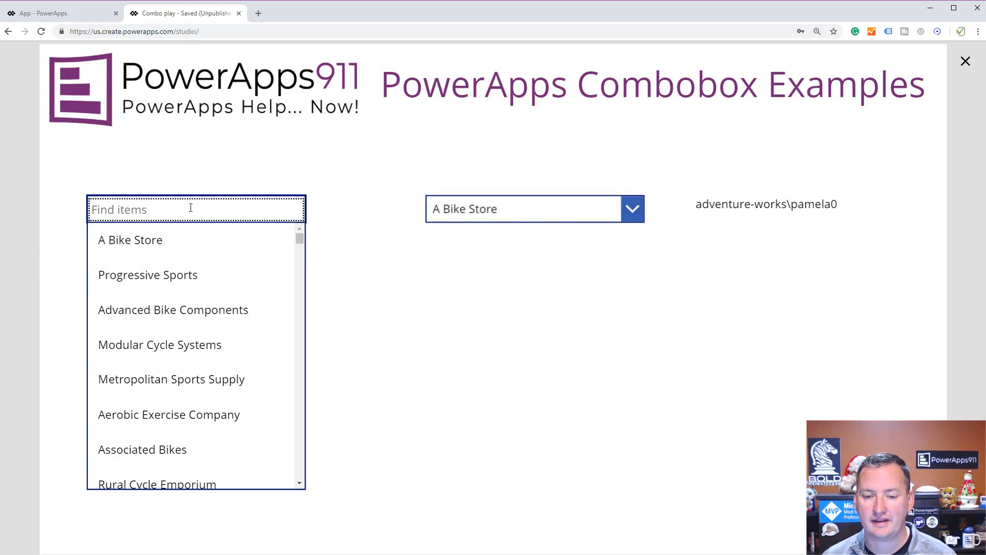
Step: Filter the customer combo box by "store" and select A Bike Store and Central Discount Store
{"action": "type", "text": "store"}
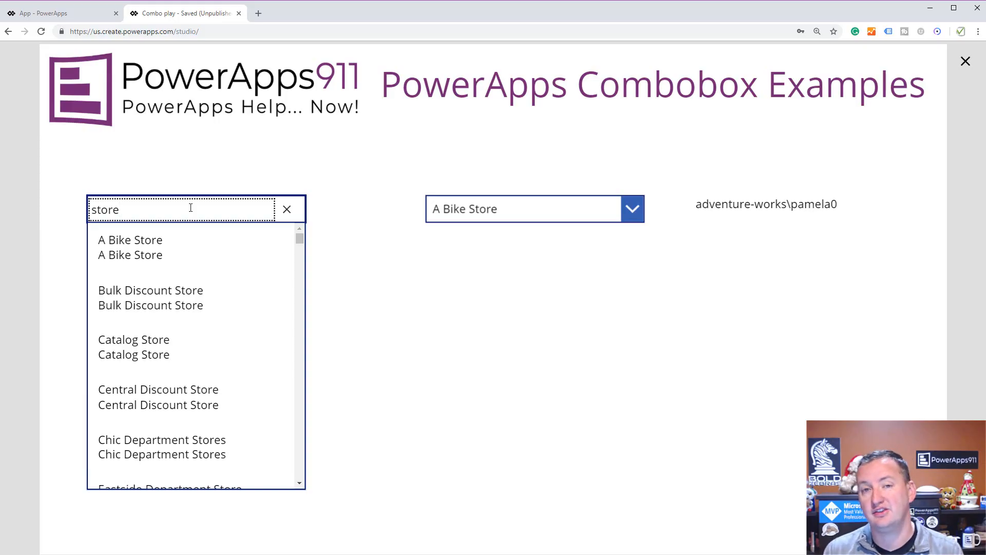
{"action": "left_click", "coordinate": [178, 250]}
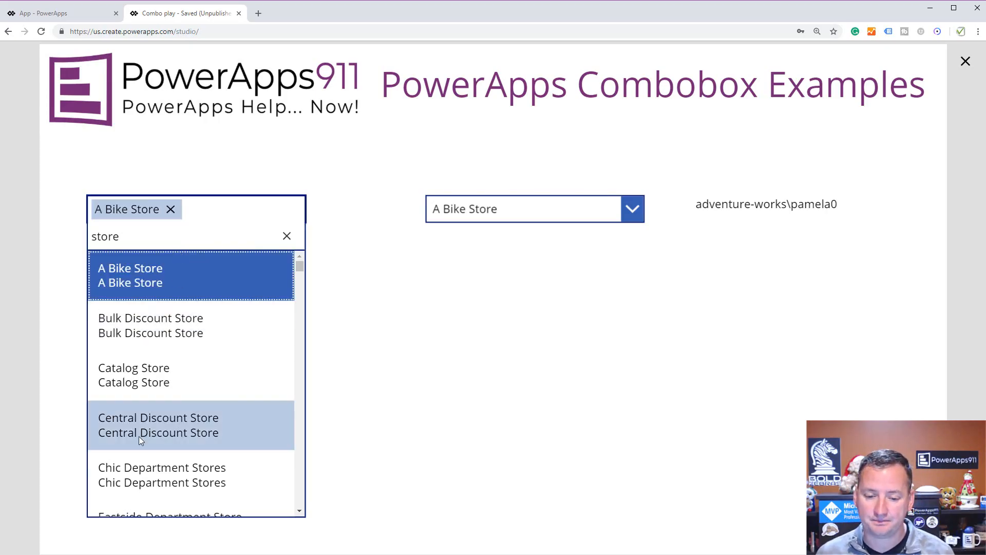
{"action": "left_click", "coordinate": [201, 422]}
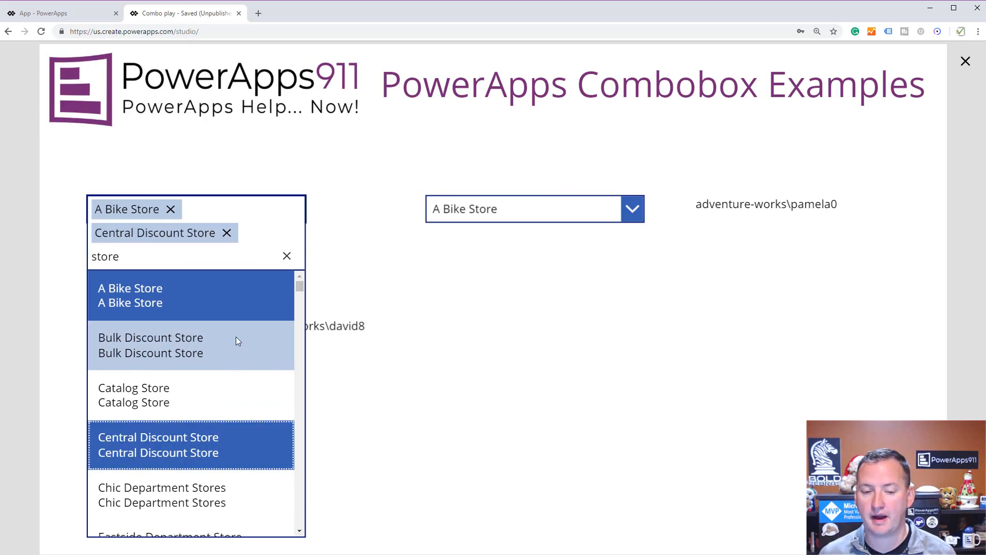
{"action": "left_click", "coordinate": [362, 300]}
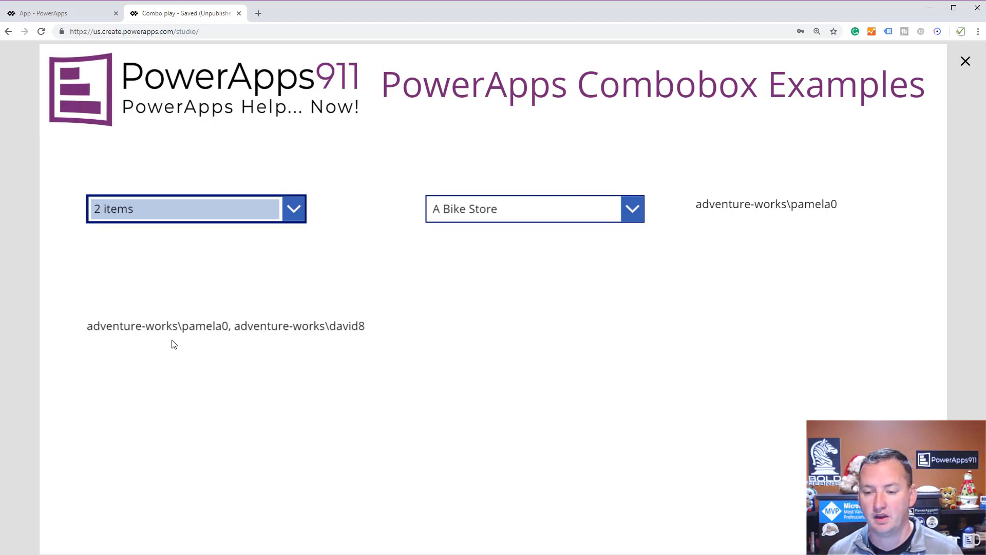
Step: Choose Associated Bikes in the dropdown, and remove Central Discount Store from the combo box selection before leaving the preview
{"action": "left_click", "coordinate": [638, 215]}
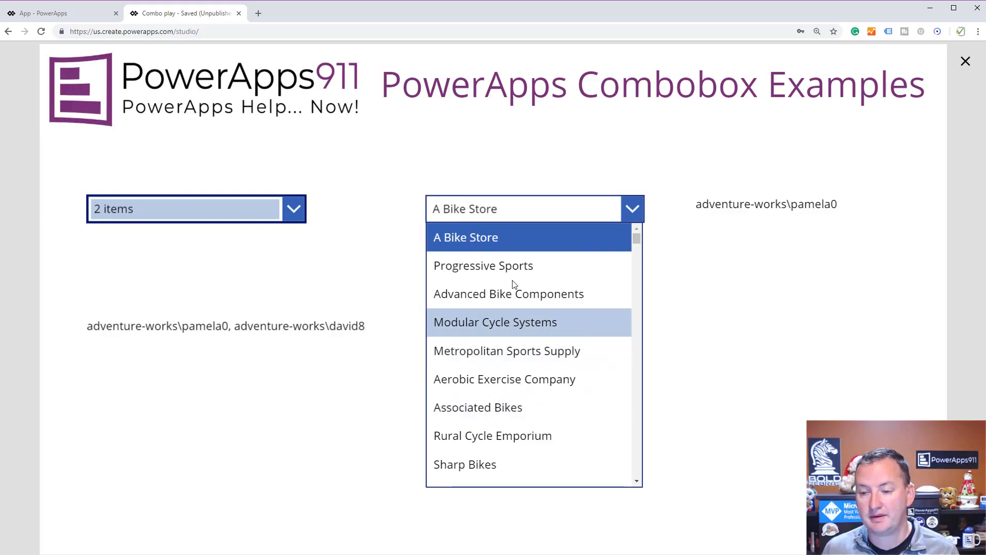
{"action": "left_click", "coordinate": [507, 407]}
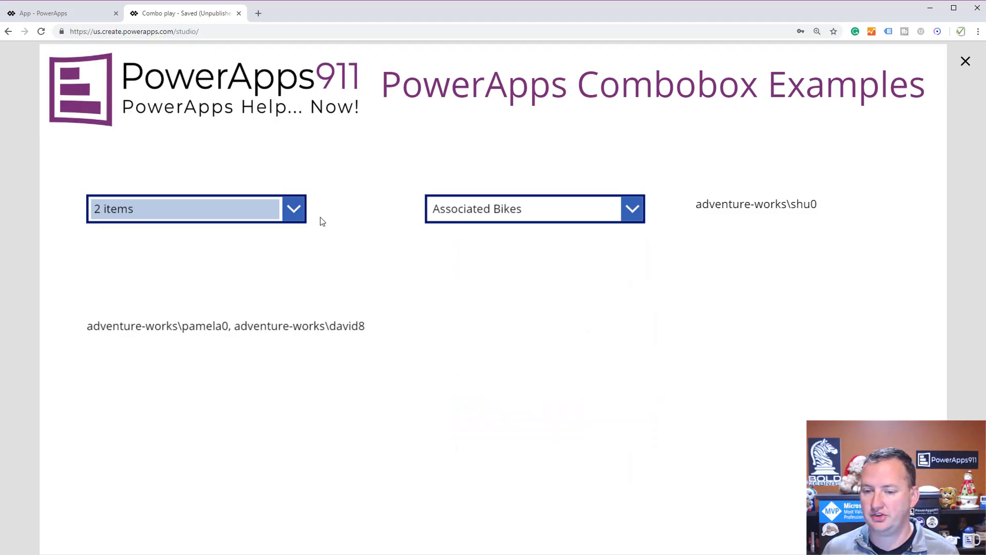
{"action": "left_click", "coordinate": [294, 216]}
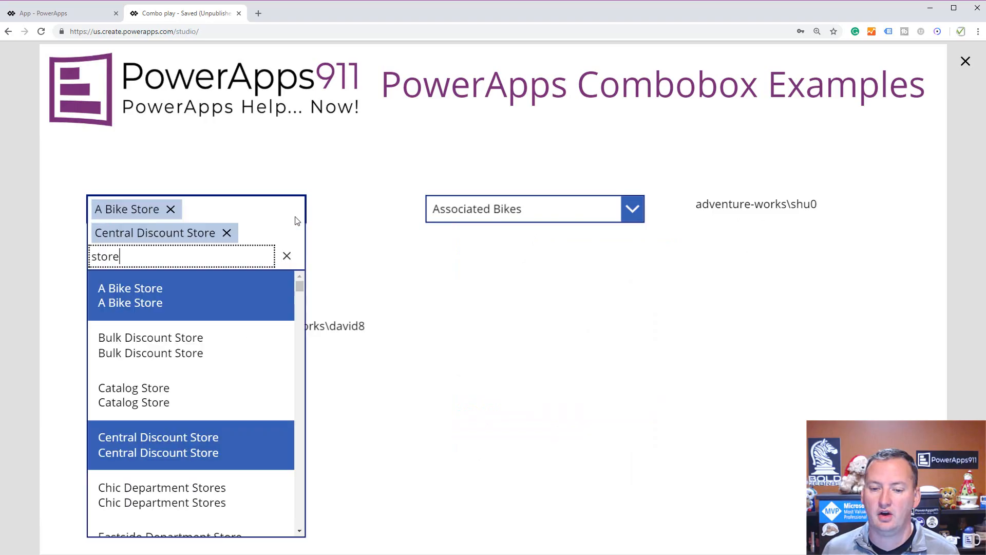
{"action": "left_click", "coordinate": [226, 236]}
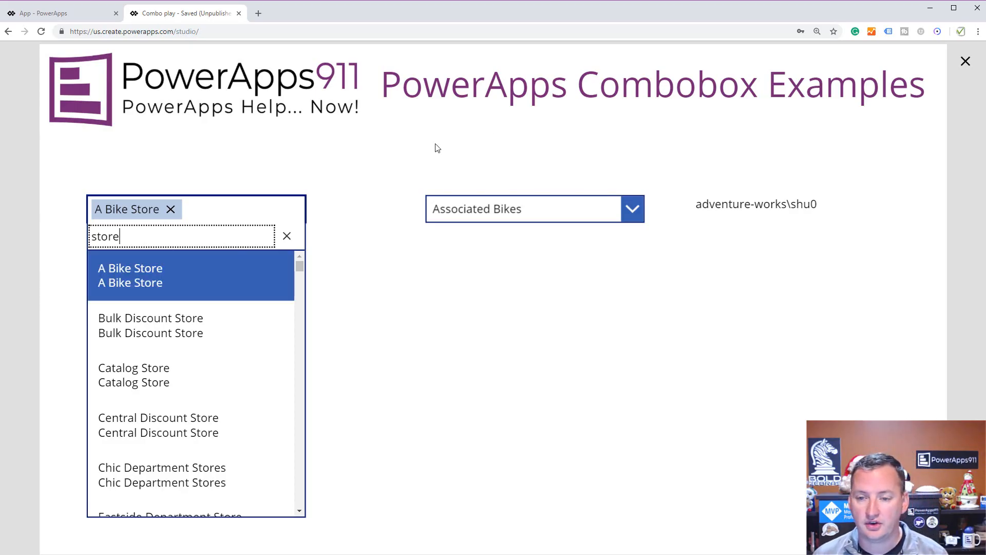
{"action": "left_click", "coordinate": [966, 60]}
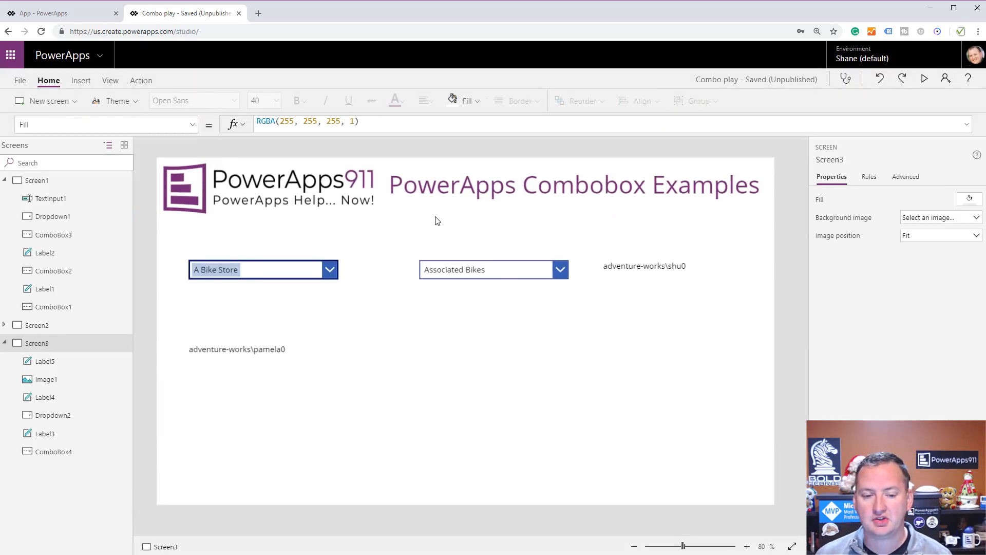
Step: Add a new blank screen to the app and insert a combo box on it
{"action": "left_click", "coordinate": [51, 101]}
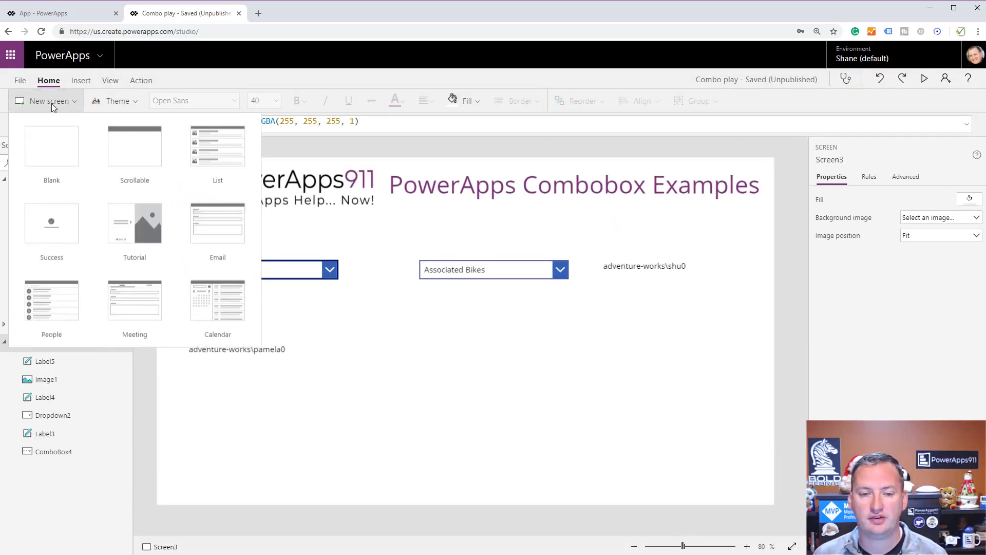
{"action": "left_click", "coordinate": [54, 159]}
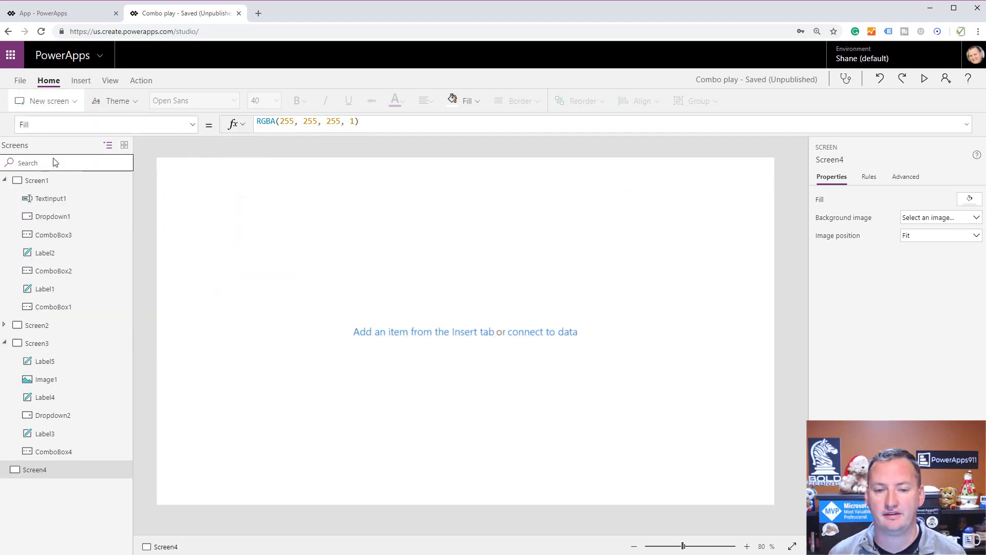
{"action": "left_click", "coordinate": [81, 80]}
{"action": "left_click", "coordinate": [272, 102]}
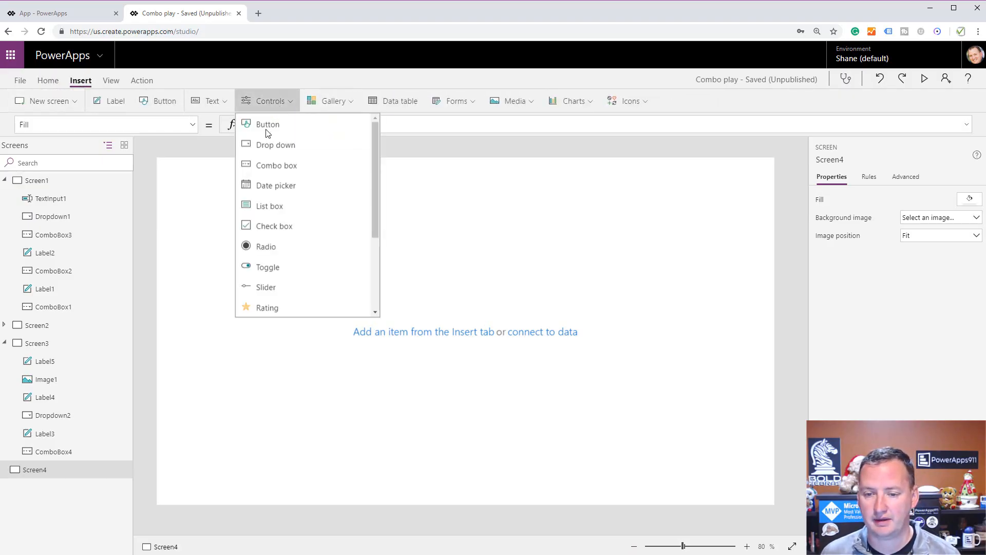
{"action": "left_click", "coordinate": [288, 168]}
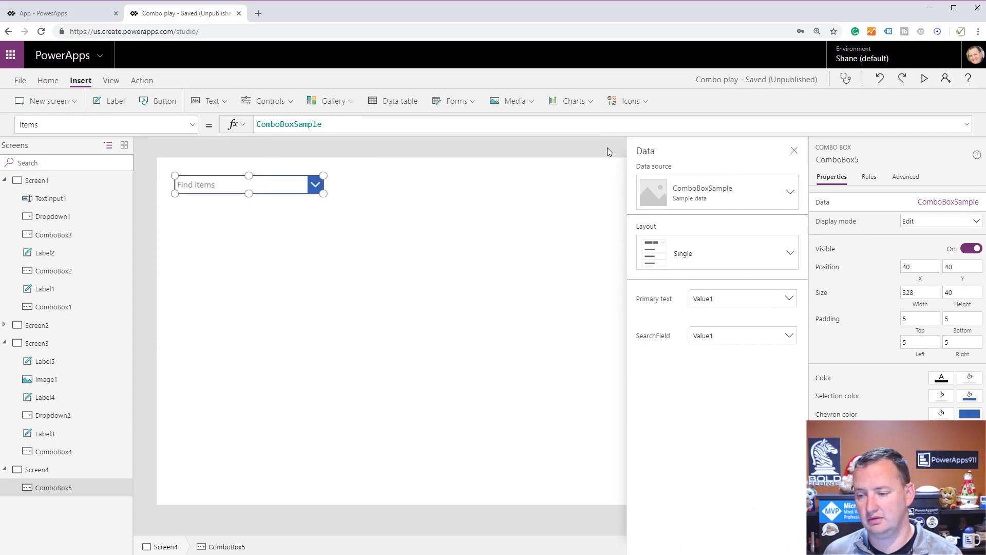
Step: Set the new combo box's data source to the [SalesLT].[Customer] SQL Server table
{"action": "left_click", "coordinate": [774, 196]}
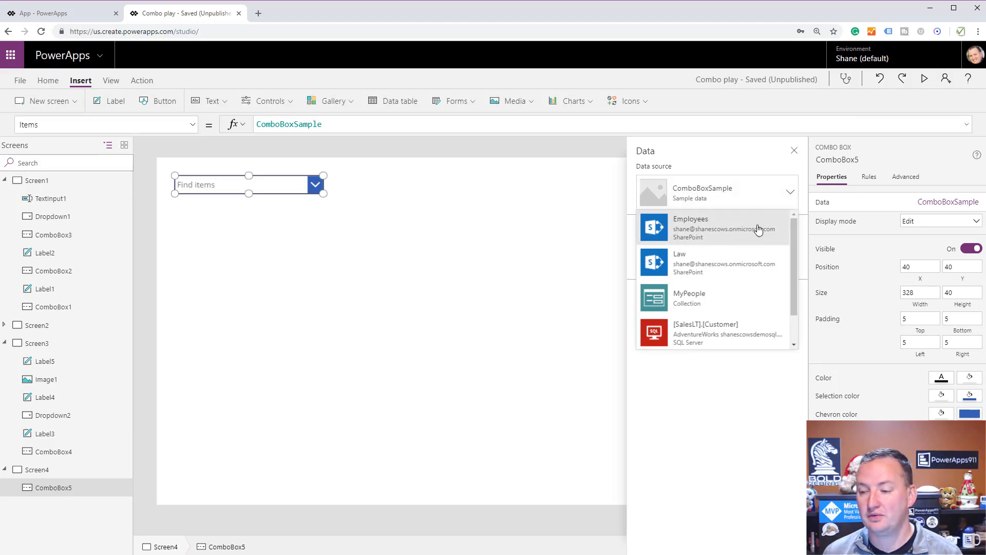
{"action": "scroll", "coordinate": [757, 231], "scroll_direction": "down", "scroll_amount": 1}
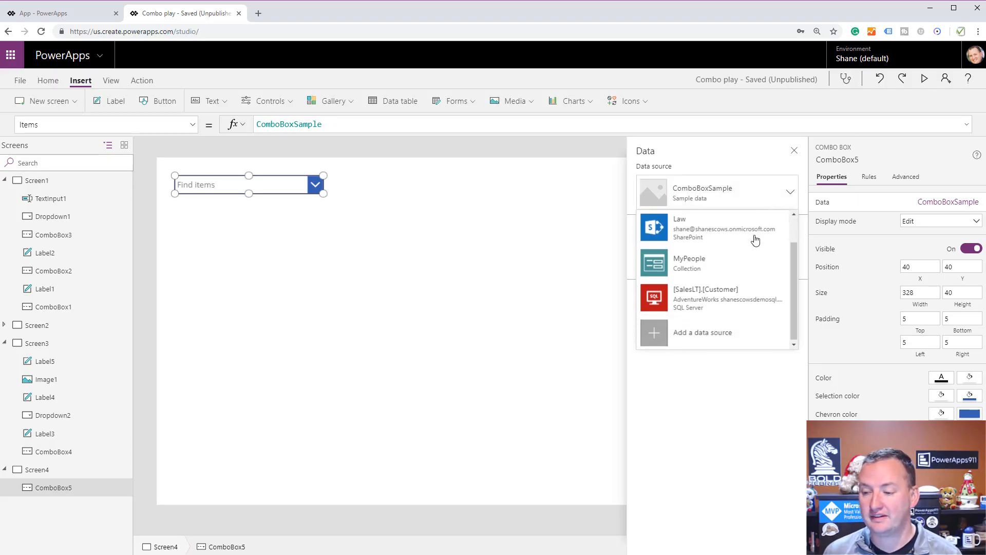
{"action": "left_click", "coordinate": [739, 303]}
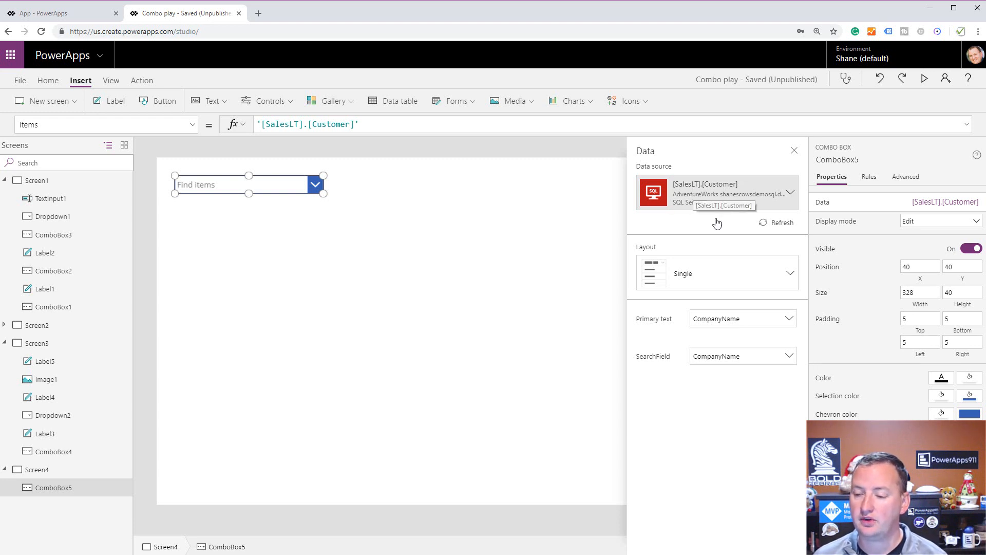
Step: Change the combo box layout to Double with SalesPerson as the secondary text
{"action": "left_click", "coordinate": [789, 275]}
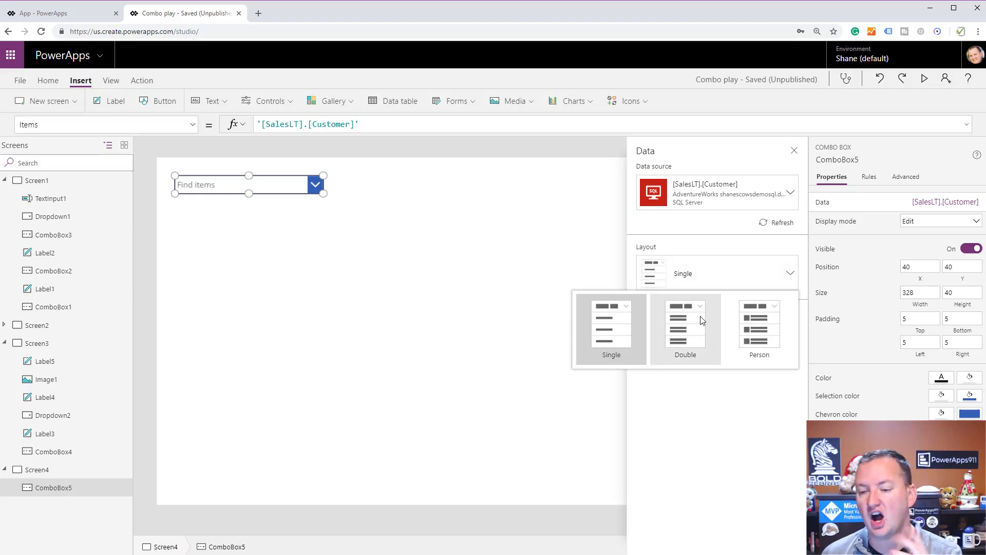
{"action": "left_click", "coordinate": [694, 331]}
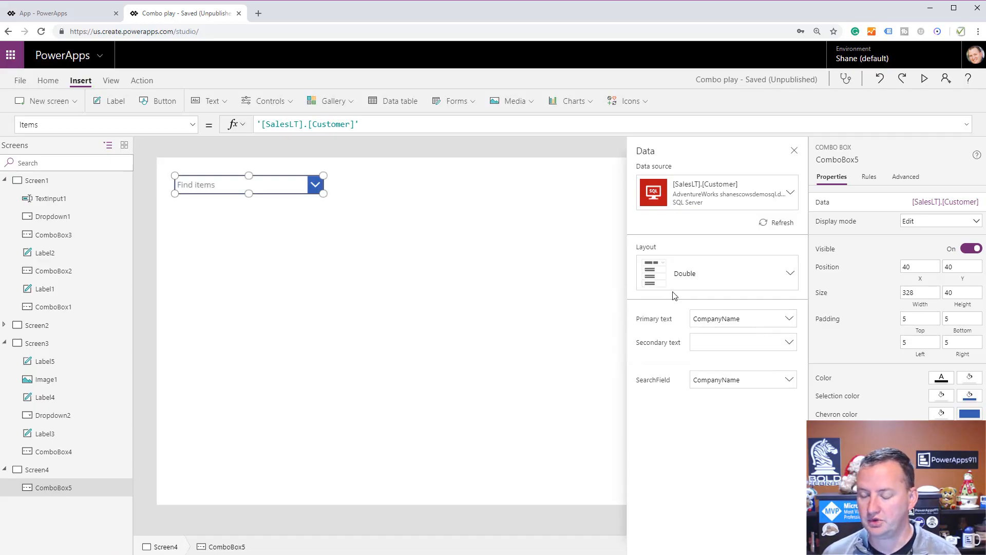
{"action": "left_click", "coordinate": [787, 351]}
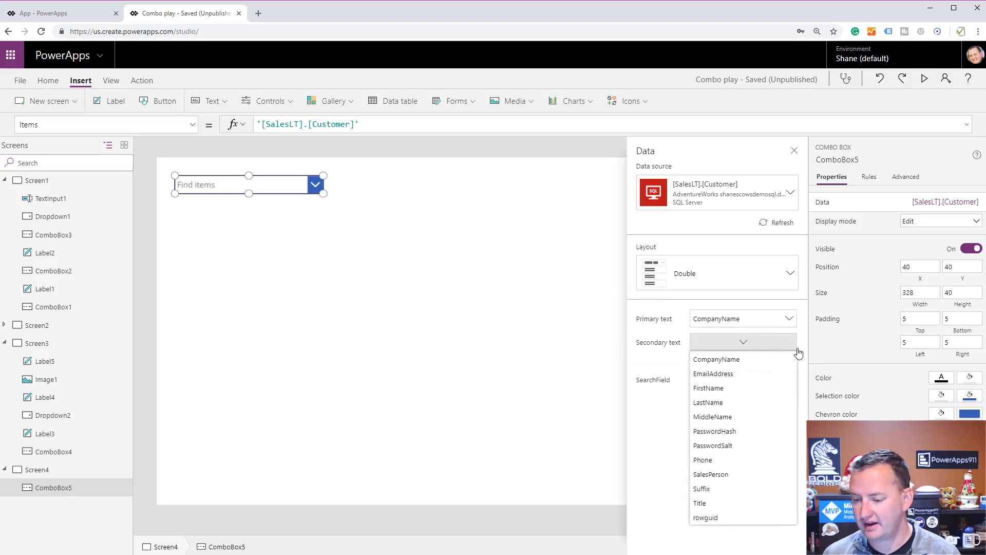
{"action": "left_click", "coordinate": [739, 477]}
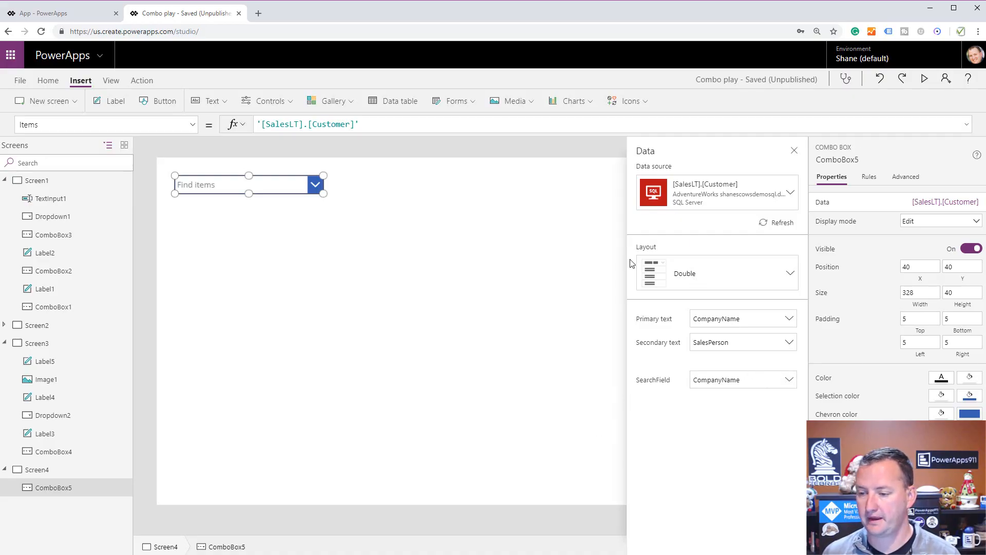
Step: Preview the app, search the combo box for "cycle", and select Modular Cycle Systems and Rural Cycle Emporium
{"action": "left_click", "coordinate": [925, 79]}
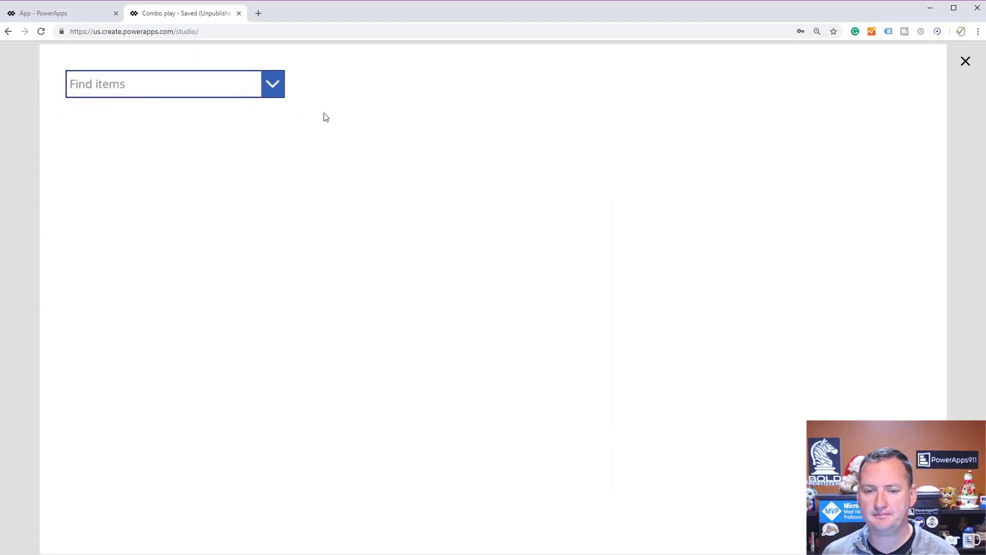
{"action": "left_click", "coordinate": [272, 85]}
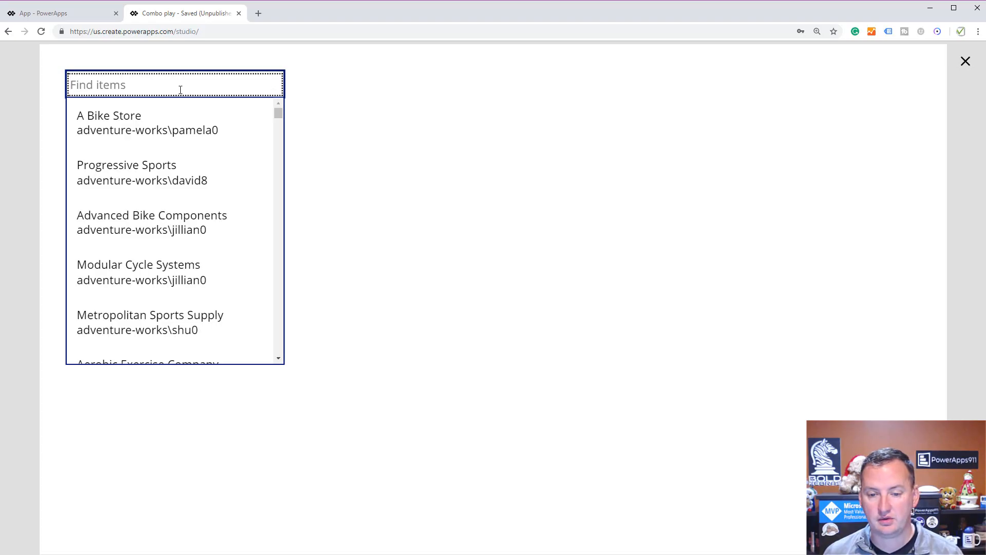
{"action": "type", "text": "cycle"}
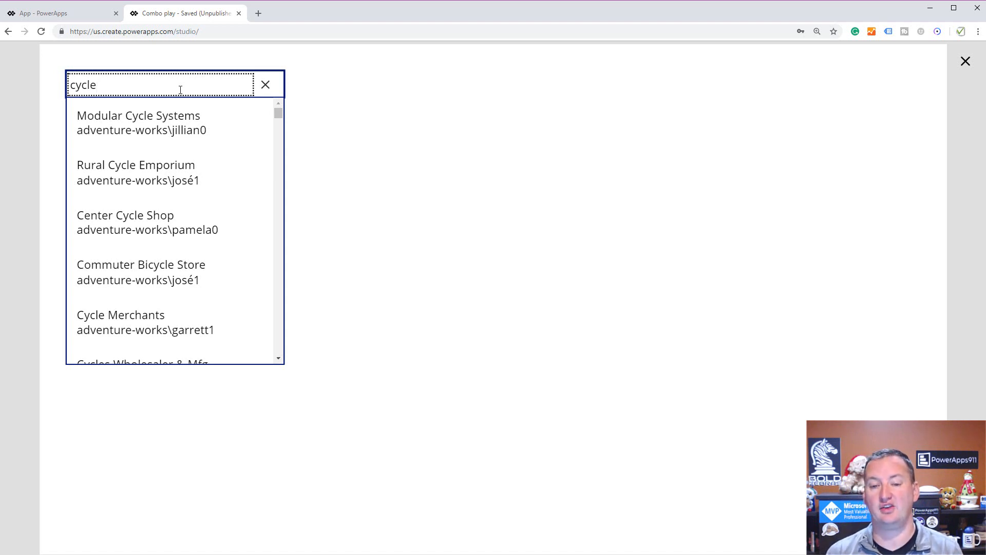
{"action": "left_click", "coordinate": [169, 131]}
{"action": "left_click", "coordinate": [176, 202]}
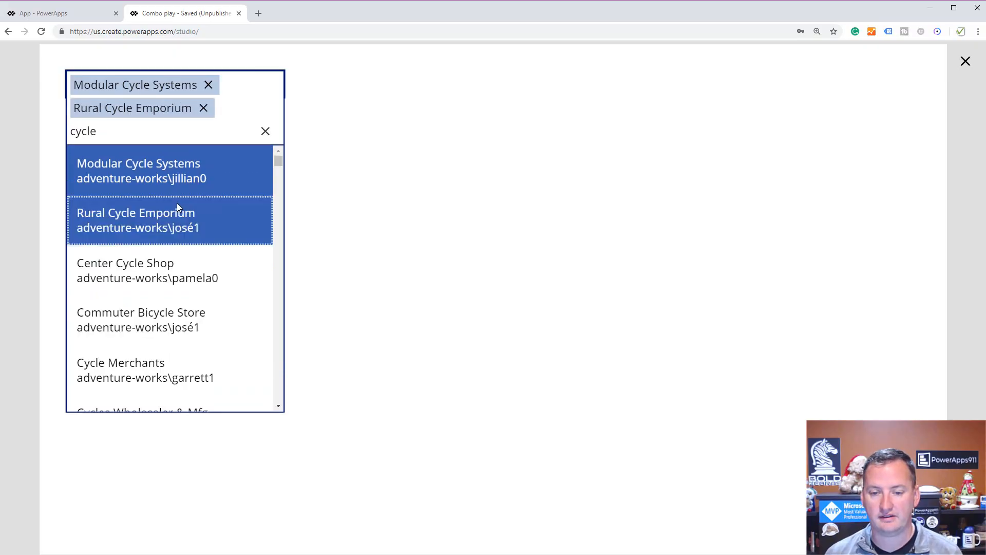
{"action": "left_click", "coordinate": [266, 131]}
{"action": "left_click", "coordinate": [366, 159]}
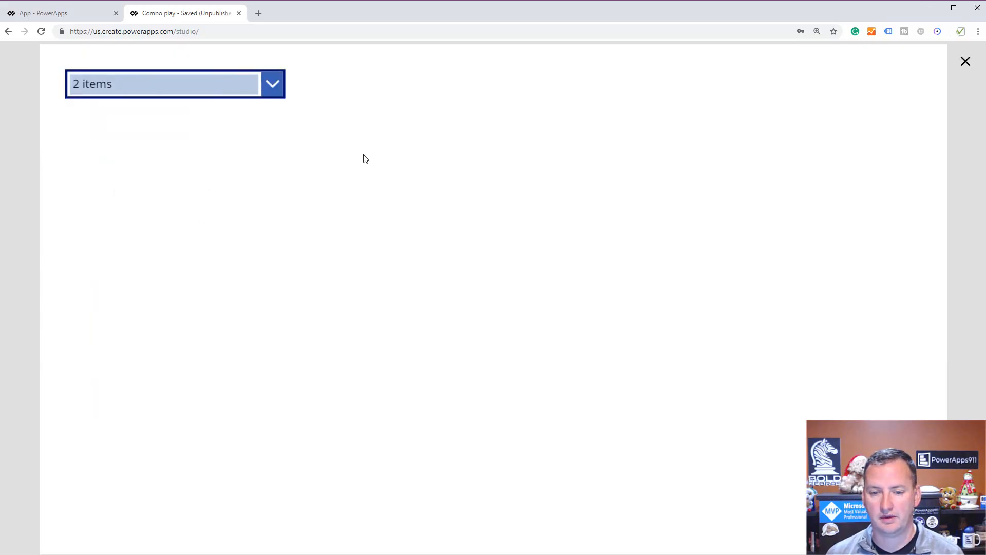
{"action": "left_click", "coordinate": [966, 62]}
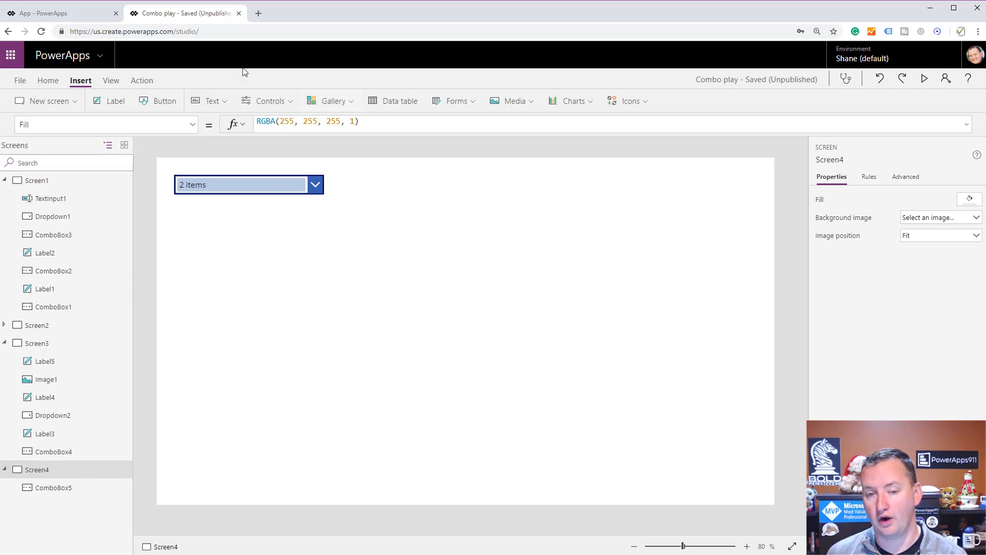
Step: Set the combo box's SelectMultiple property to false
{"action": "left_click", "coordinate": [192, 125]}
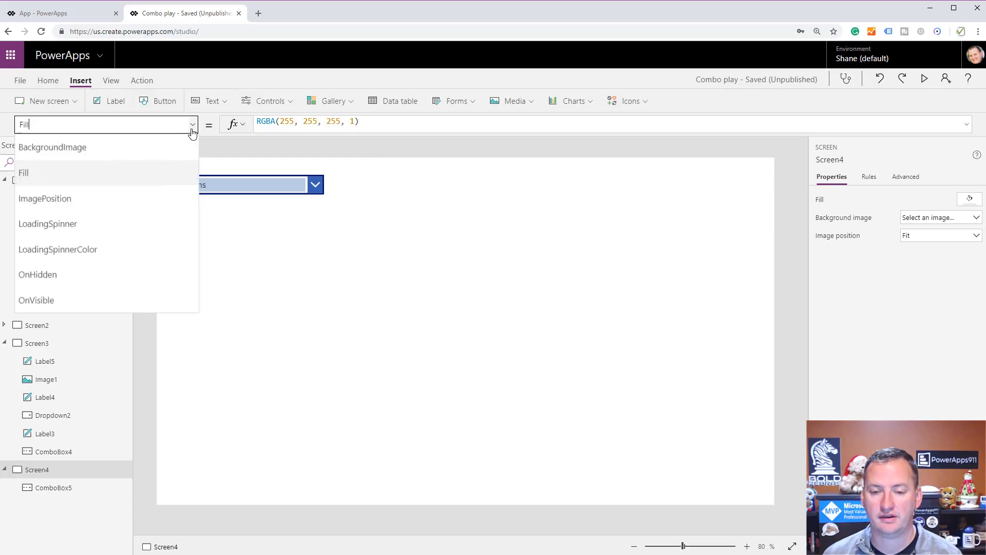
{"action": "left_click", "coordinate": [268, 181]}
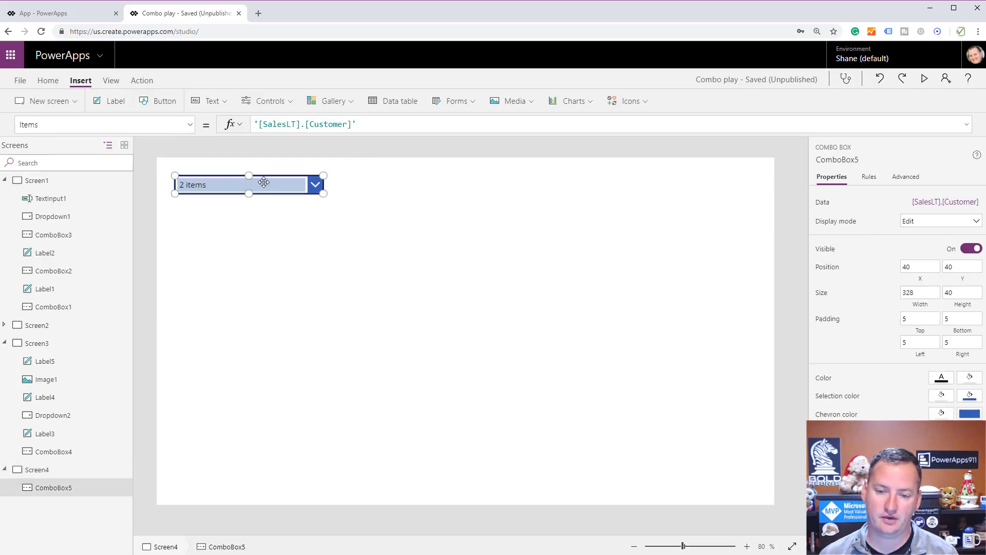
{"action": "left_click", "coordinate": [190, 125]}
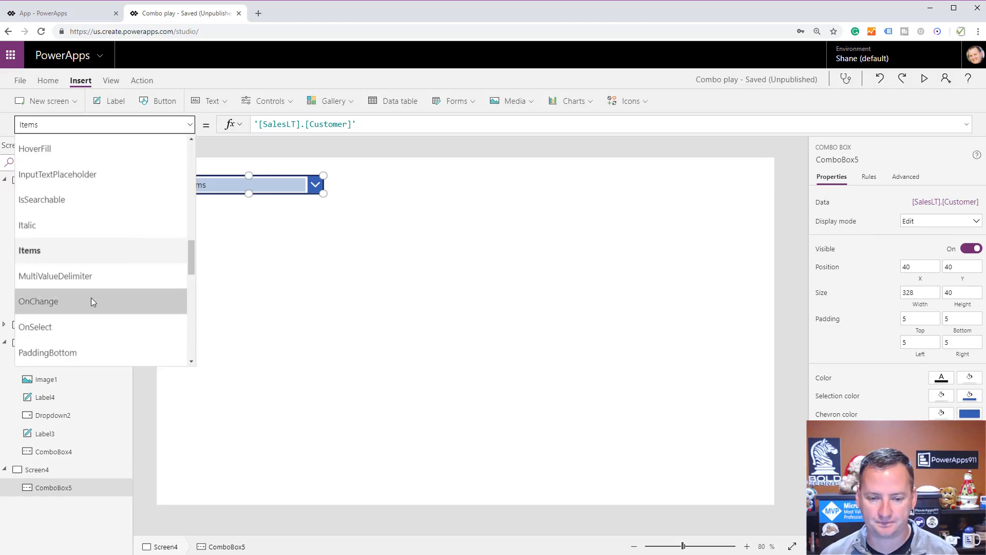
{"action": "scroll", "coordinate": [94, 275], "scroll_direction": "down", "scroll_amount": 6}
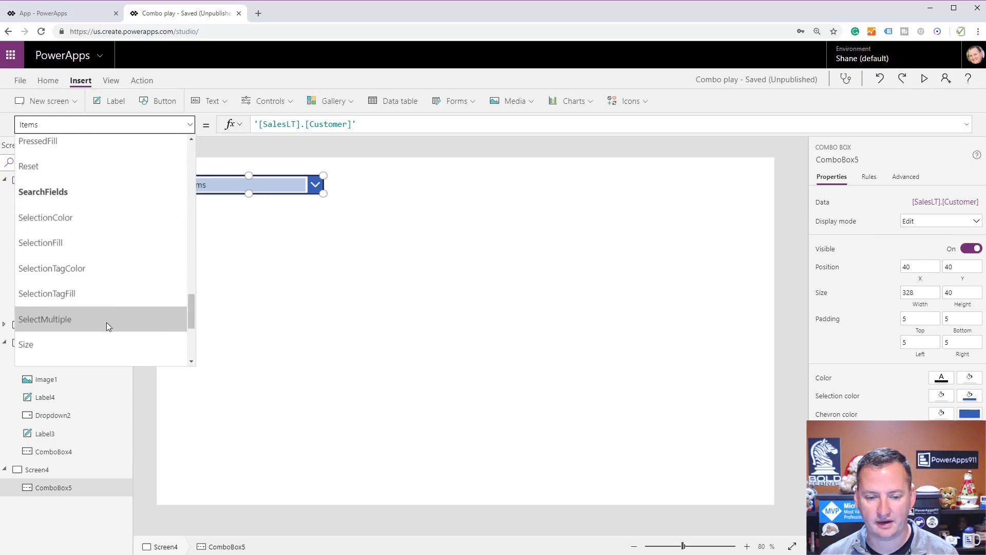
{"action": "left_click", "coordinate": [93, 323]}
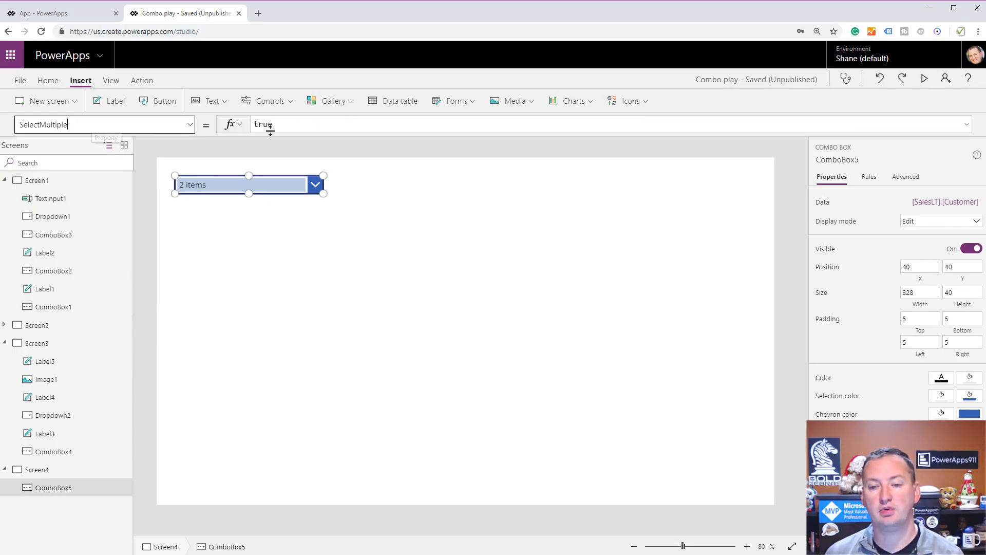
{"action": "double_click", "coordinate": [287, 125]}
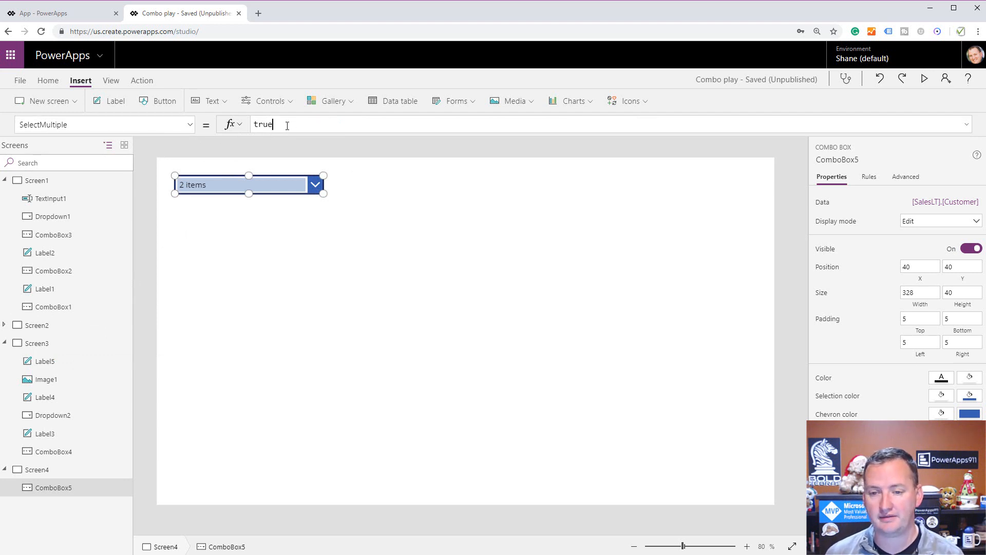
{"action": "type", "text": "false"}
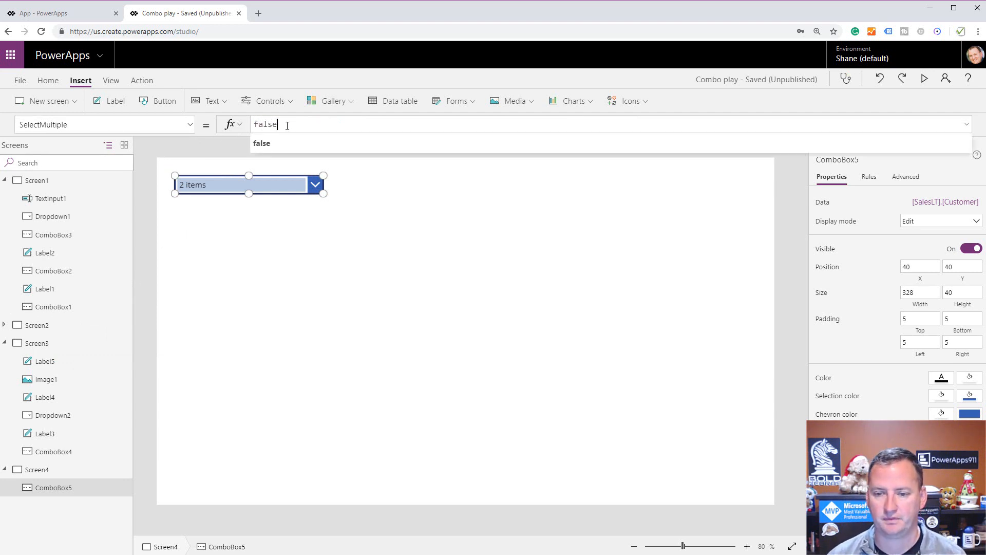
{"action": "left_click", "coordinate": [352, 192]}
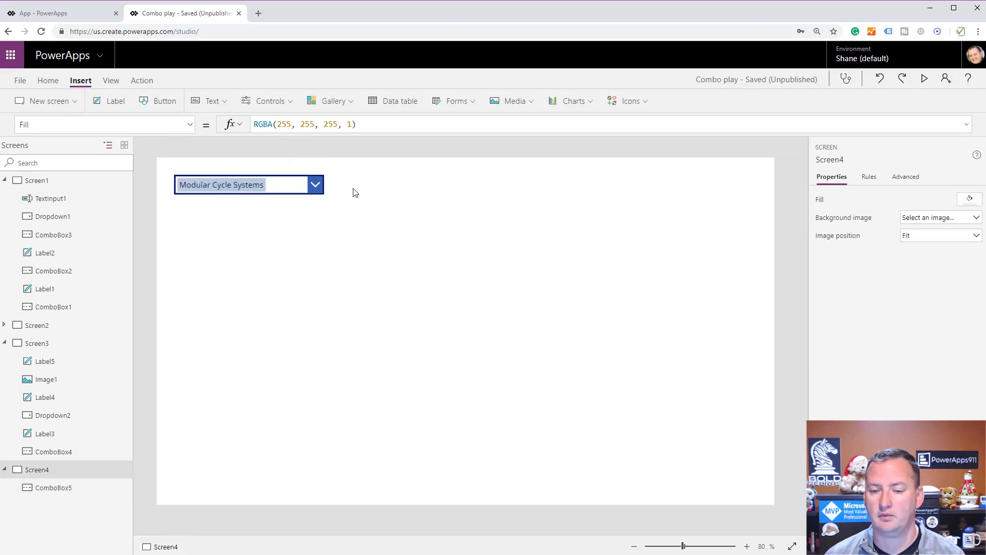
{"action": "left_click", "coordinate": [301, 190]}
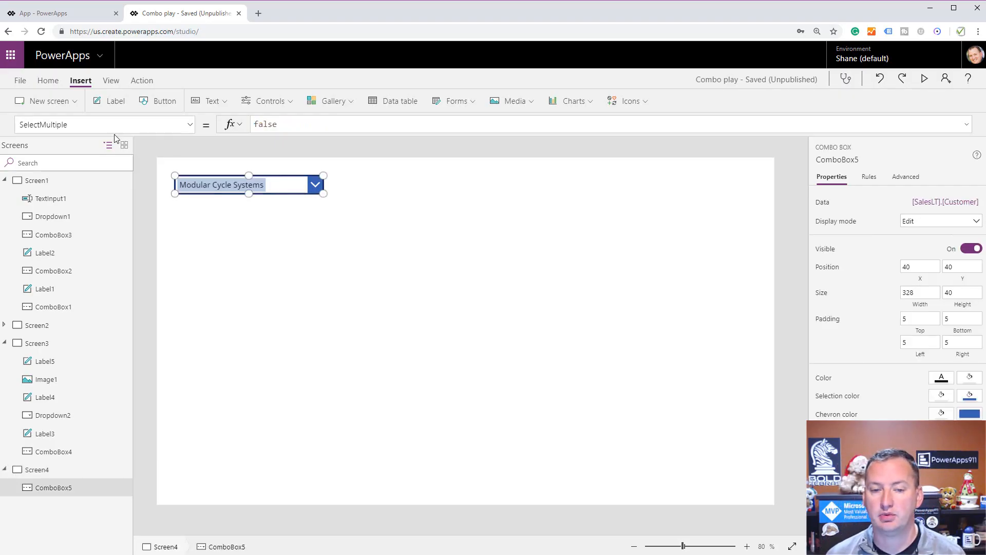
Step: Set the combo box's SelectMultiple property to true
{"action": "double_click", "coordinate": [295, 124]}
{"action": "type", "text": "true"}
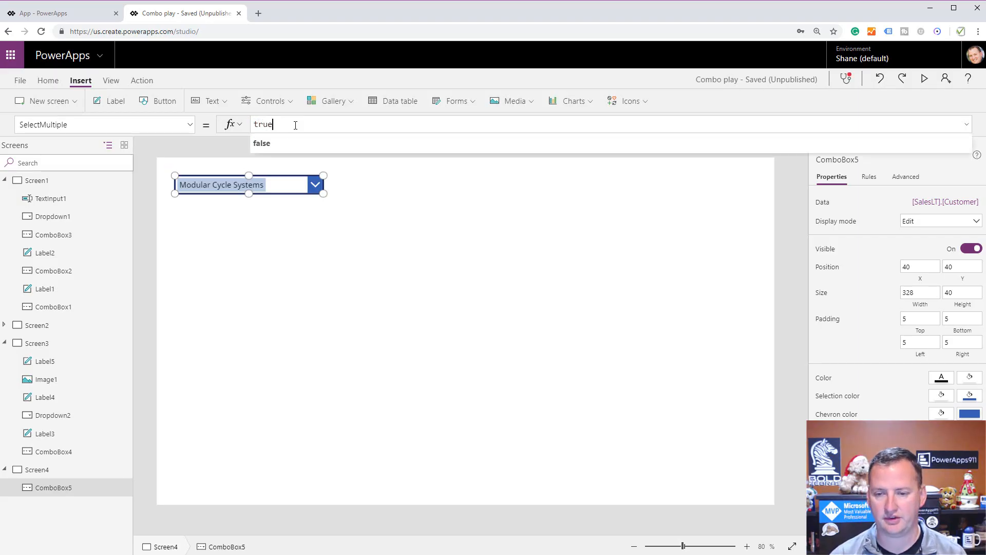
{"action": "left_click", "coordinate": [274, 143]}
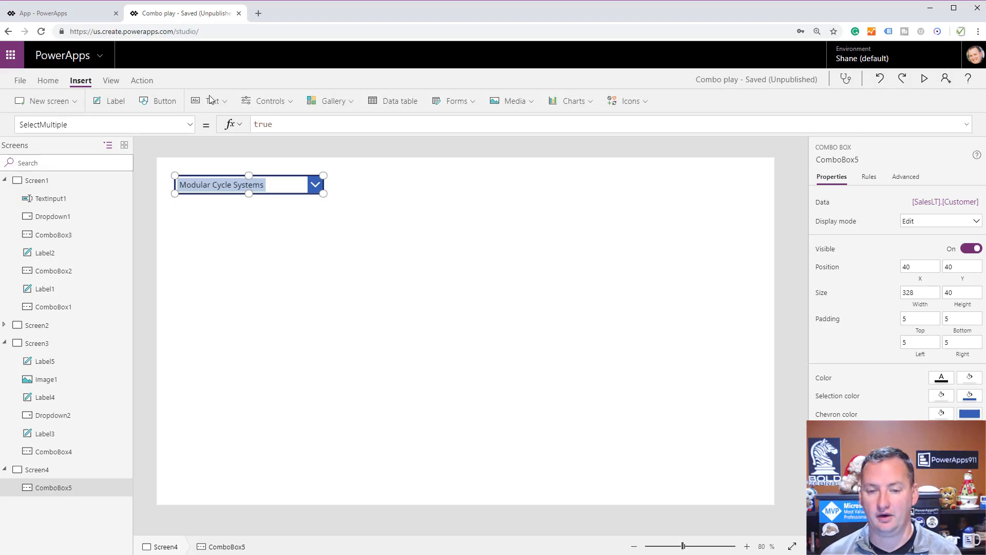
Step: Insert a label beside the combo box at X 428, Y 40 and widen it to about 485
{"action": "left_click", "coordinate": [116, 101]}
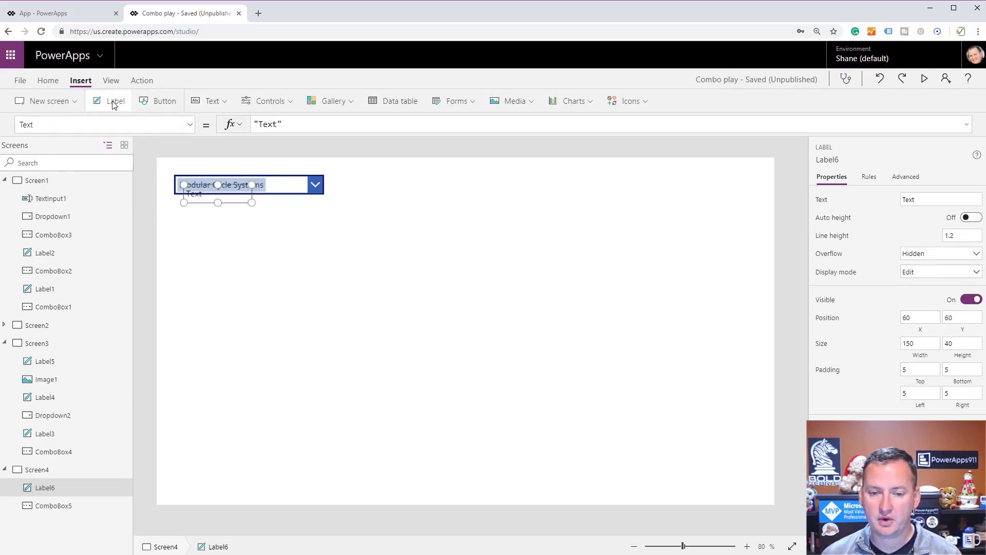
{"action": "left_click_drag", "start_coordinate": [201, 184], "coordinate": [364, 179]}
{"action": "left_click_drag", "start_coordinate": [418, 192], "coordinate": [569, 190]}
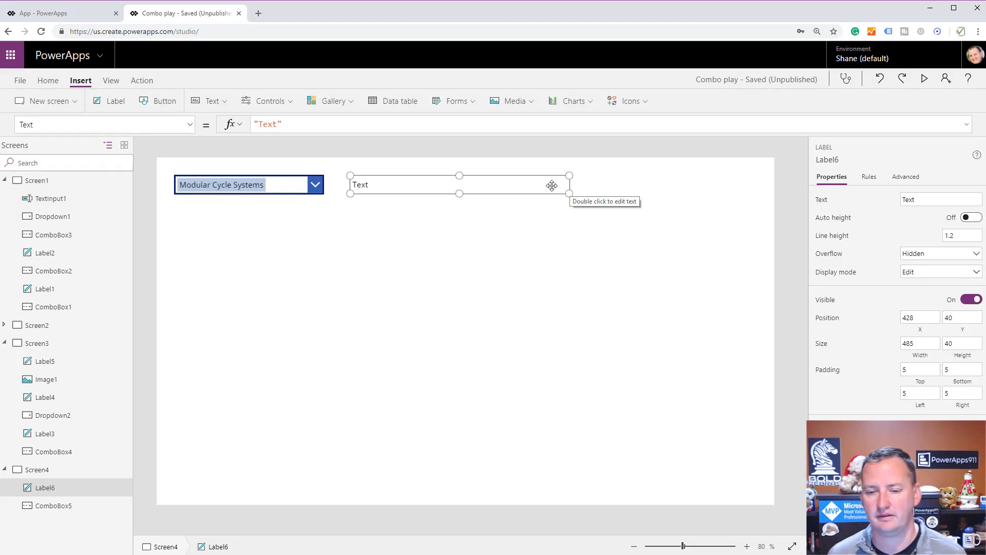
Step: Set the label's Text formula to ComboBox5.SelectedItems.EmailAddress
{"action": "left_click_drag", "start_coordinate": [297, 124], "coordinate": [232, 123]}
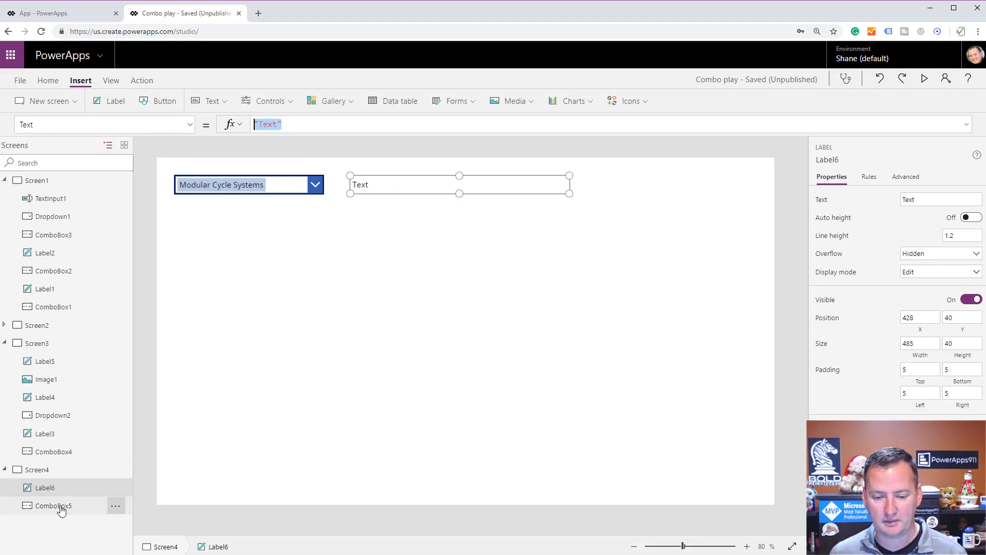
{"action": "type", "text": "Combo"}
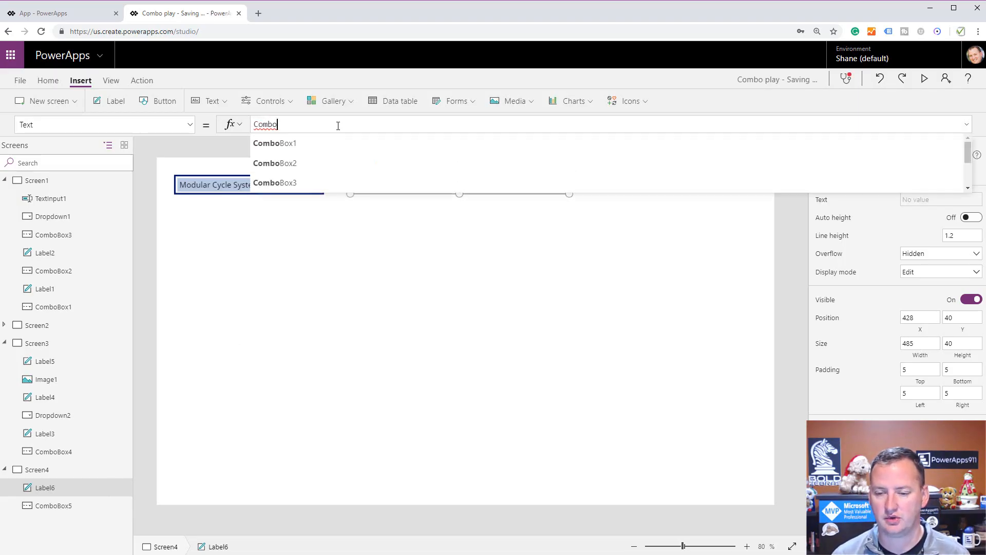
{"action": "key", "text": "Down"}
{"action": "key", "text": "Down"}
{"action": "key", "text": "Down"}
{"action": "key", "text": "Down"}
{"action": "key", "text": "Tab"}
{"action": "type", "text": "."}
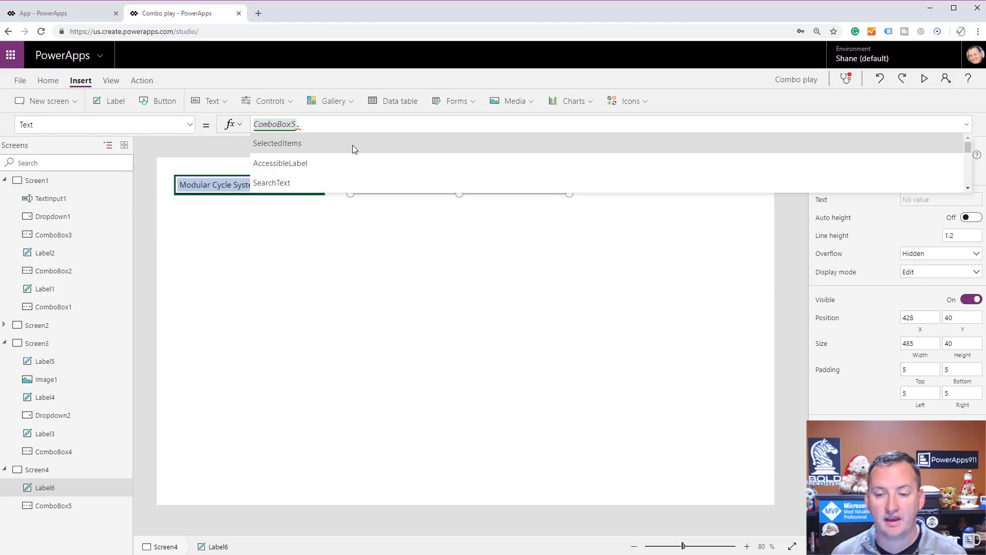
{"action": "left_click", "coordinate": [337, 145]}
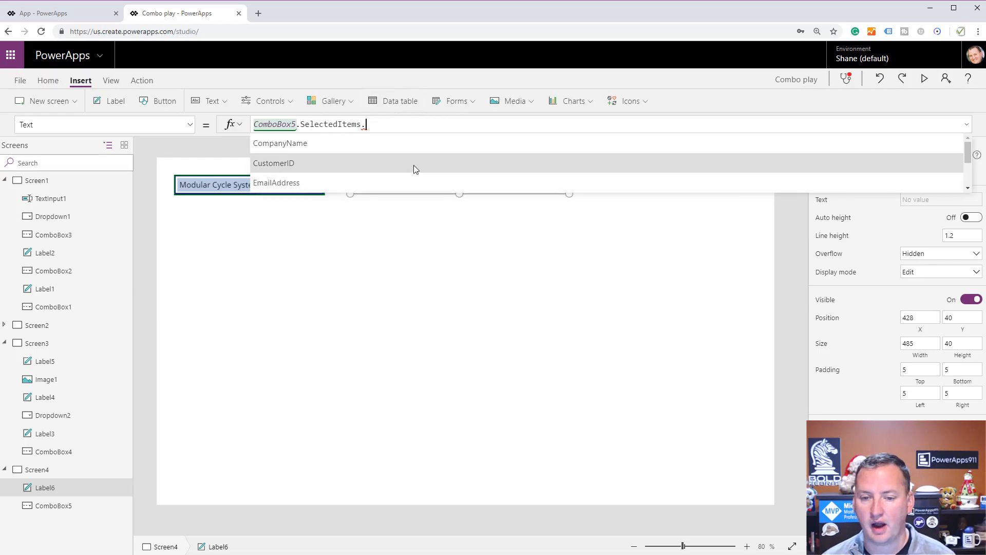
{"action": "left_click", "coordinate": [360, 189]}
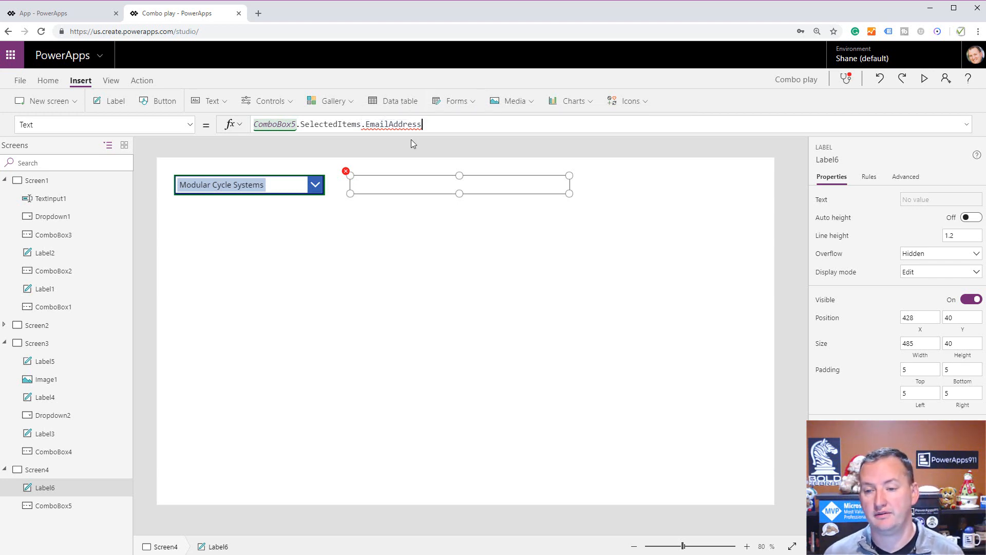
Step: Insert a drop-down below the label at about X 680, Y 136 and copy the label's formula ComboBox5.SelectedItems.EmailAddress into its Items property
{"action": "left_click", "coordinate": [425, 126]}
{"action": "left_click_drag", "start_coordinate": [425, 125], "coordinate": [253, 129]}
{"action": "key", "text": "ctrl+c"}
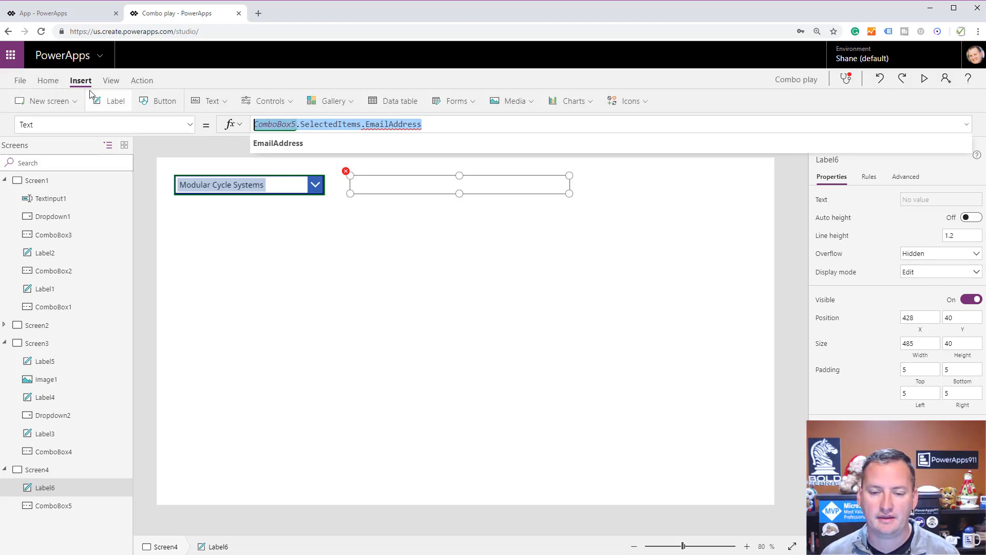
{"action": "left_click", "coordinate": [213, 105]}
{"action": "left_click", "coordinate": [266, 101]}
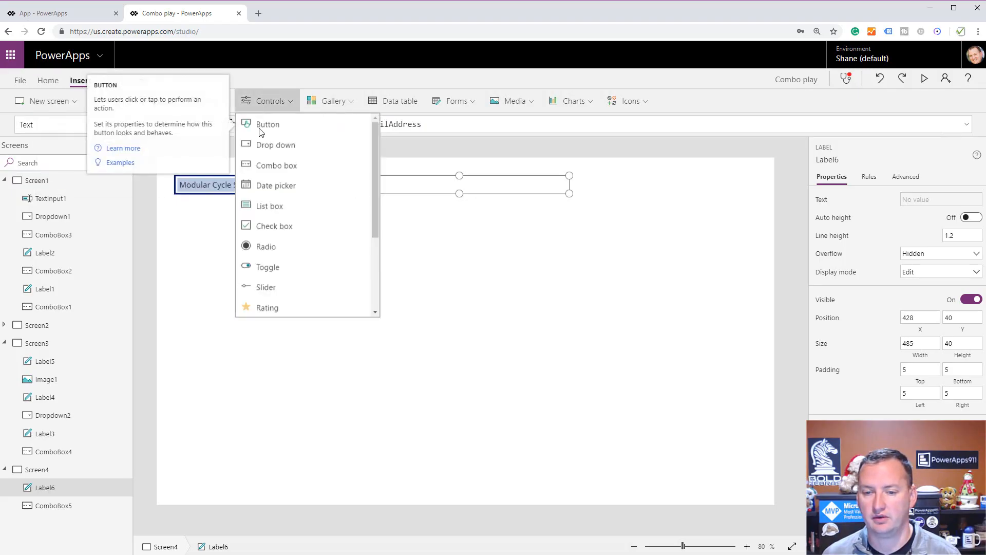
{"action": "left_click", "coordinate": [273, 145]}
{"action": "left_click_drag", "start_coordinate": [219, 188], "coordinate": [499, 223]}
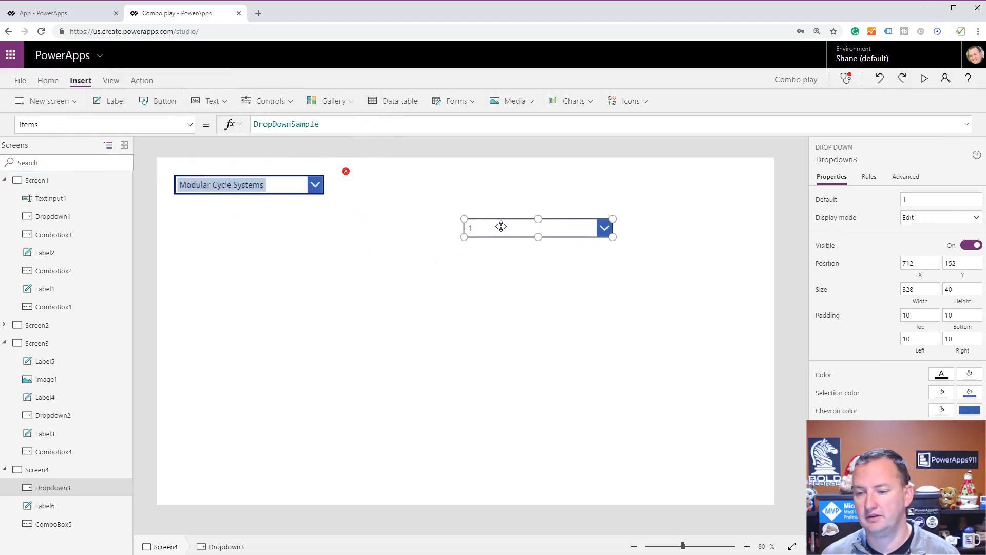
{"action": "double_click", "coordinate": [327, 129]}
{"action": "key", "text": "ctrl+v"}
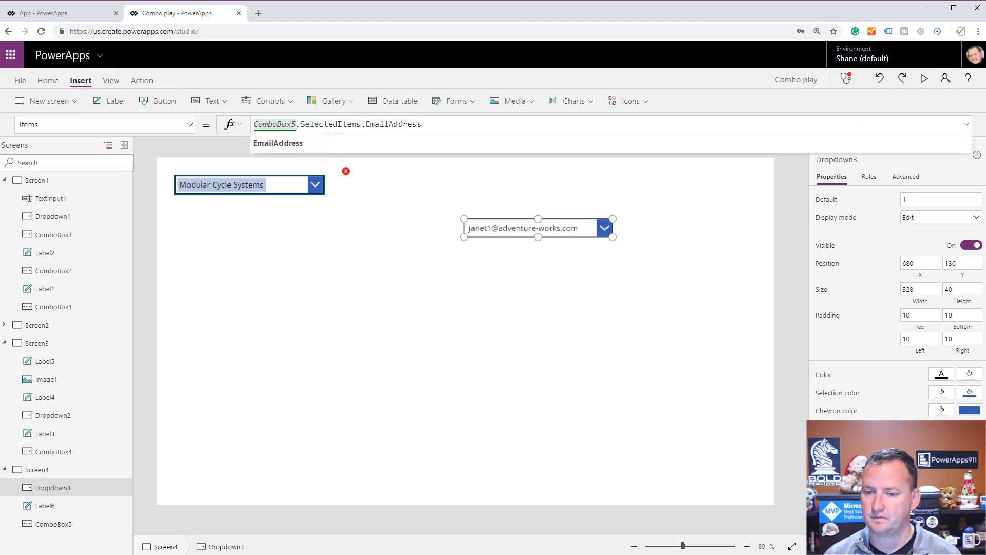
Step: Preview the app and add A Bike Store and Progressive Sports to the combo box selection
{"action": "left_click", "coordinate": [606, 234]}
{"action": "left_click", "coordinate": [568, 242]}
{"action": "left_click", "coordinate": [926, 80]}
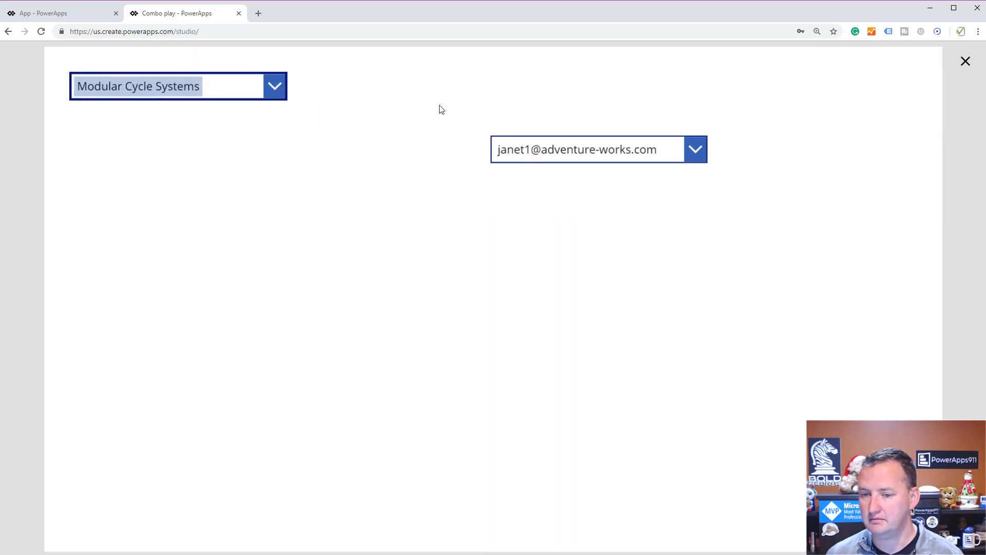
{"action": "left_click", "coordinate": [272, 97]}
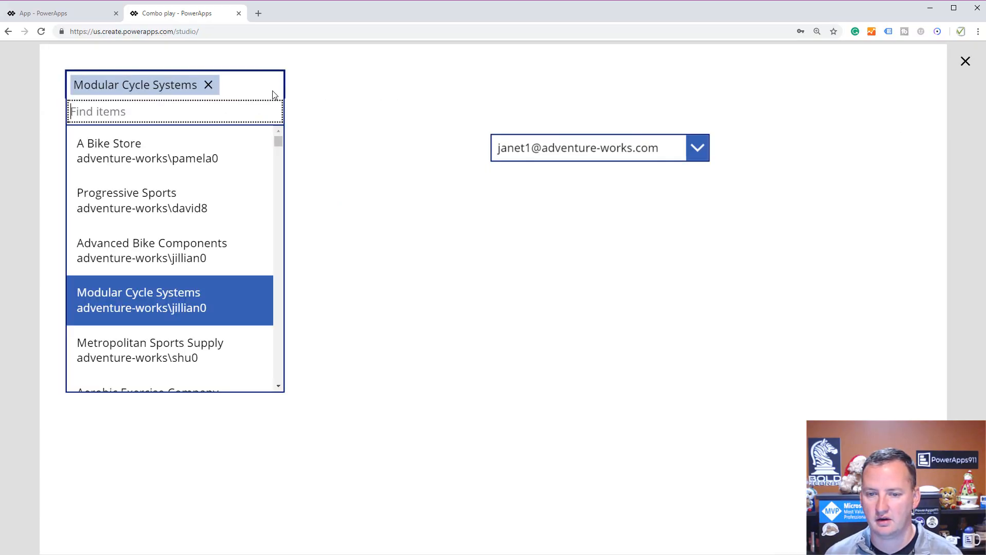
{"action": "left_click", "coordinate": [182, 149]}
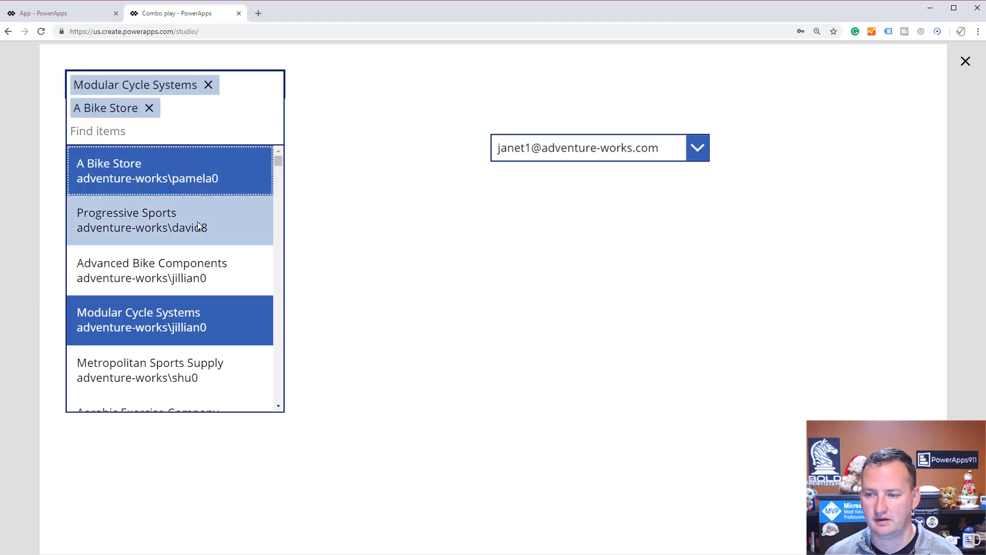
{"action": "left_click", "coordinate": [193, 224]}
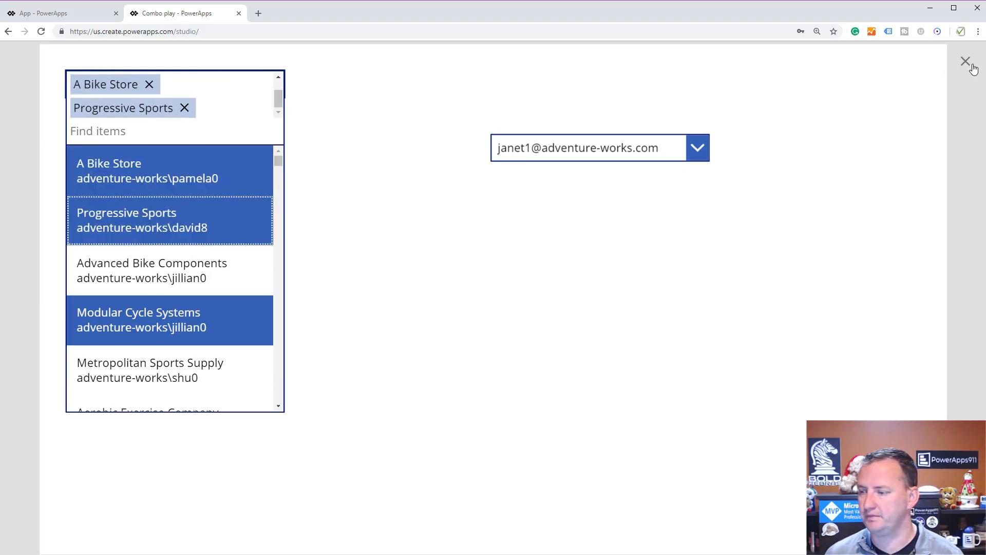
Step: Expand the drop-down to check the selected customers' e-mail addresses, and exit the preview
{"action": "left_click", "coordinate": [728, 152]}
{"action": "left_click", "coordinate": [701, 148]}
{"action": "left_click", "coordinate": [702, 148]}
{"action": "left_click", "coordinate": [693, 150]}
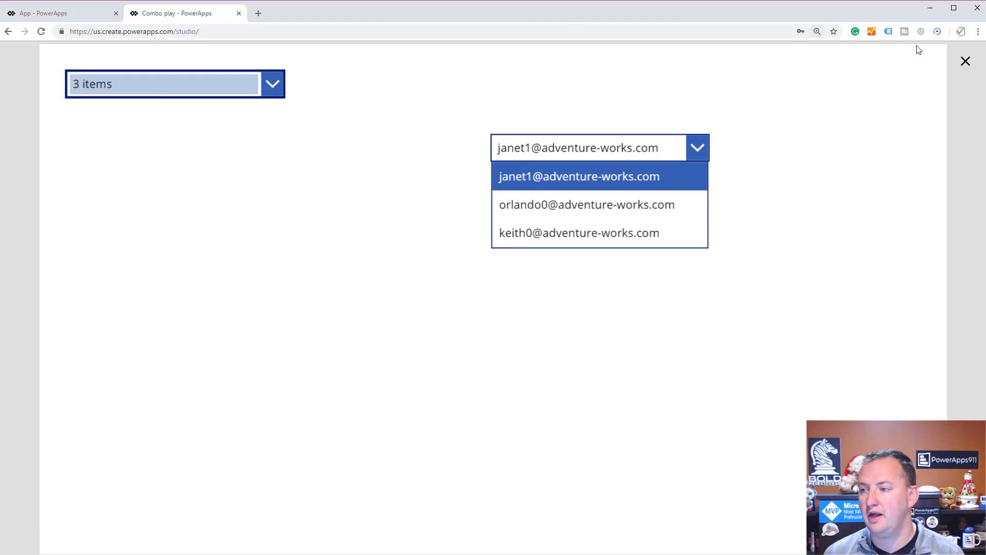
{"action": "left_click", "coordinate": [963, 67]}
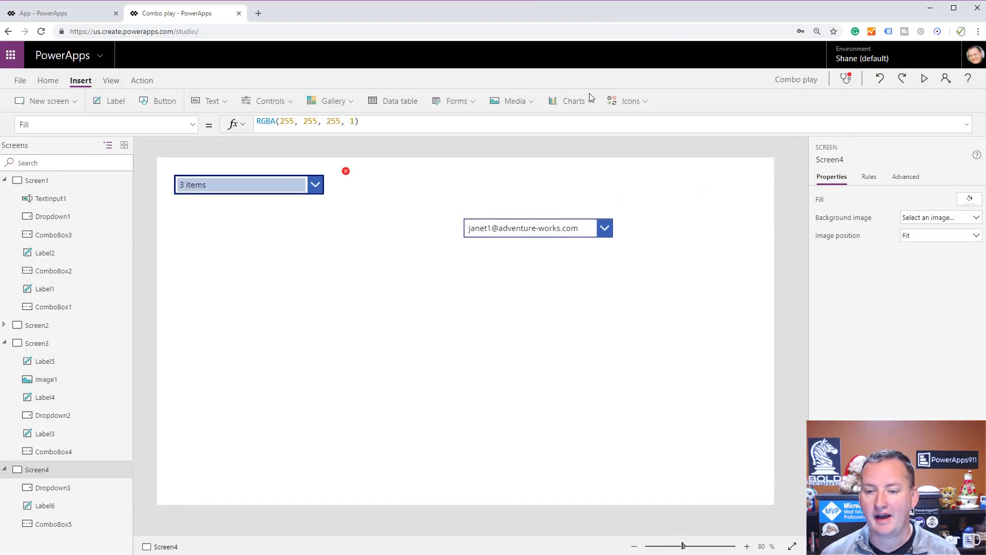
Step: Rework the label's Text formula into a Concat function with ComboBox5.SelectedItems as the table and EmailAddress as the expression
{"action": "left_click", "coordinate": [563, 228]}
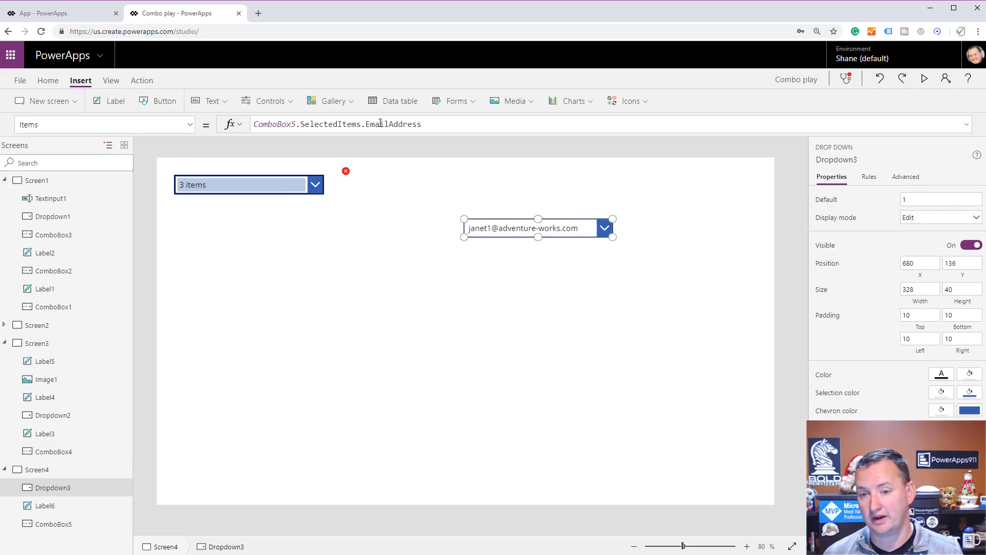
{"action": "left_click", "coordinate": [370, 186]}
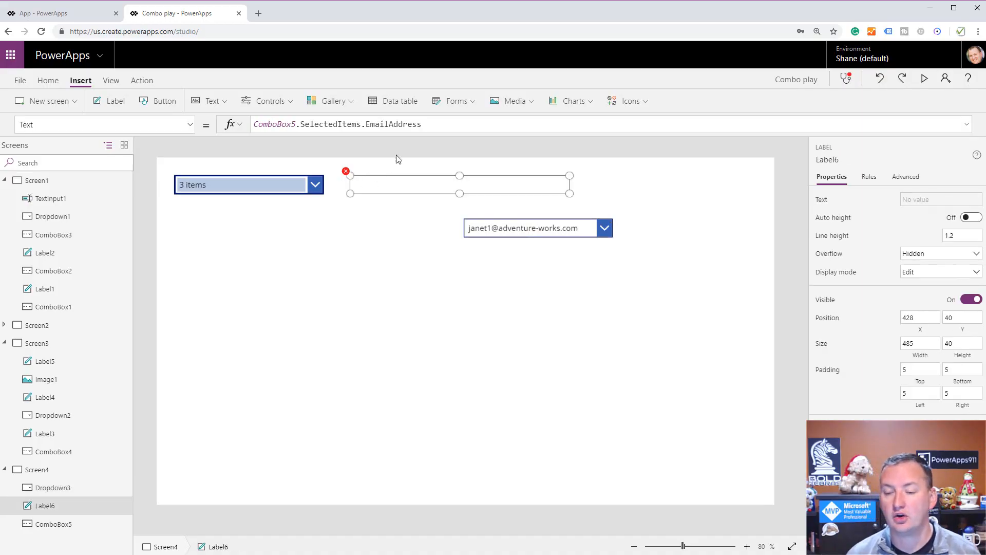
{"action": "left_click", "coordinate": [438, 125]}
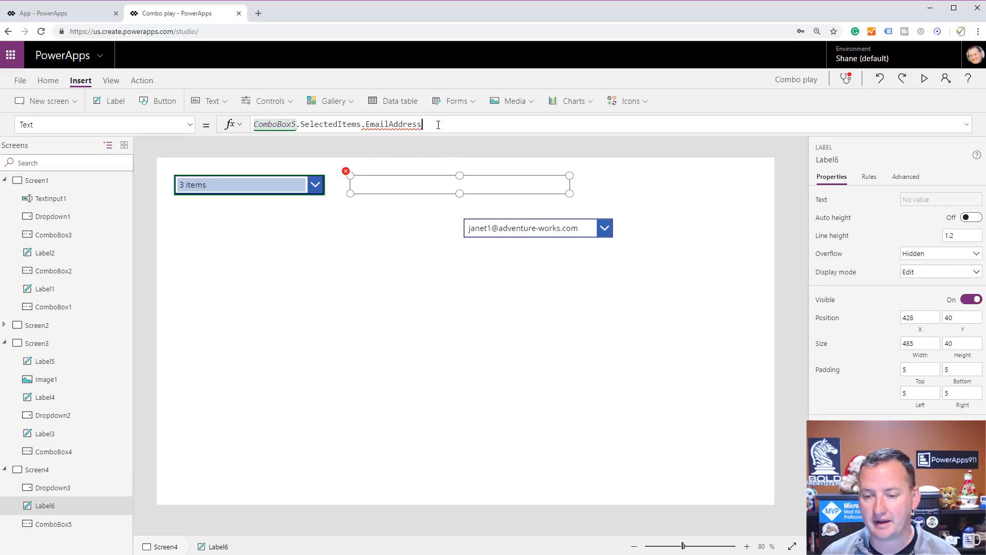
{"action": "key", "text": "Home"}
{"action": "type", "text": "Concat("}
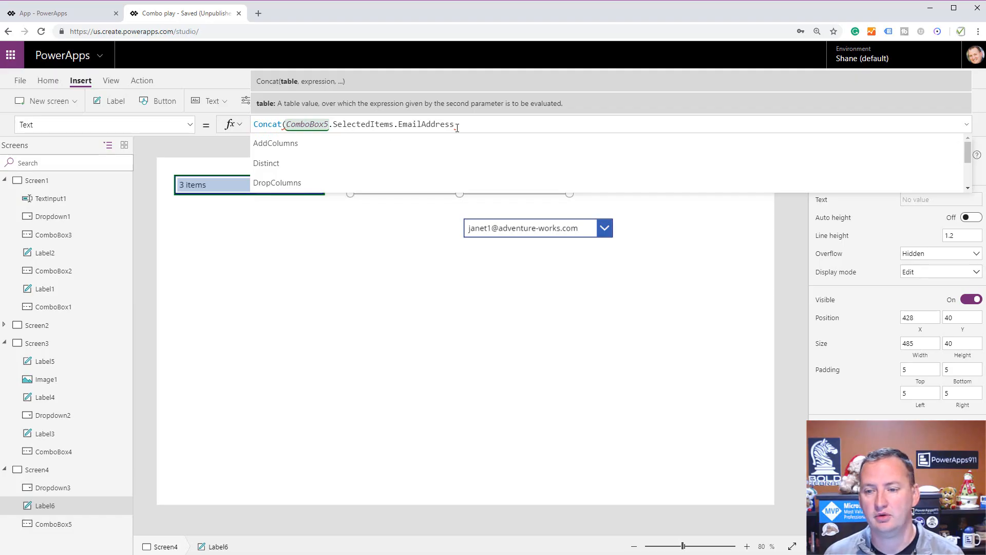
{"action": "left_click", "coordinate": [395, 126]}
{"action": "key", "text": "shift+Home"}
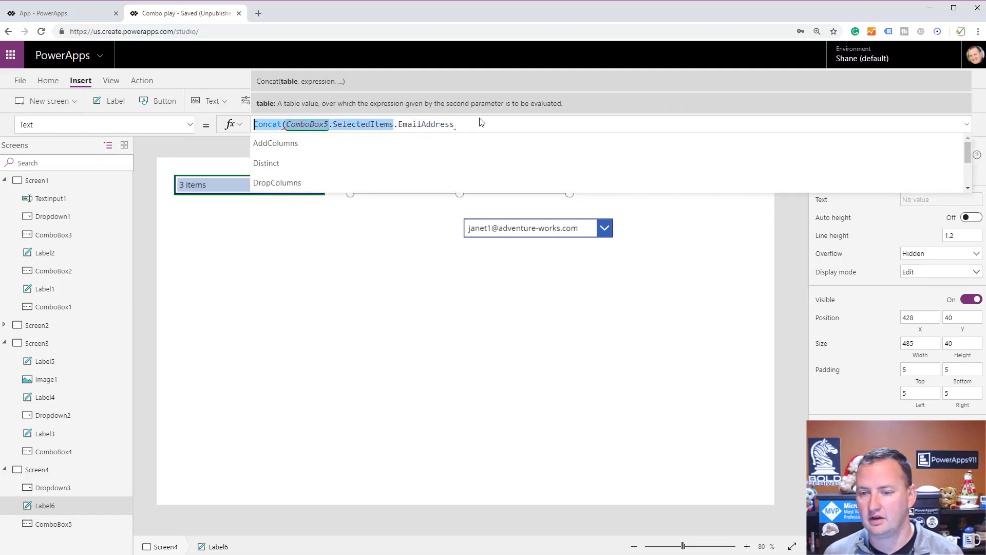
{"action": "key", "text": "shift+End"}
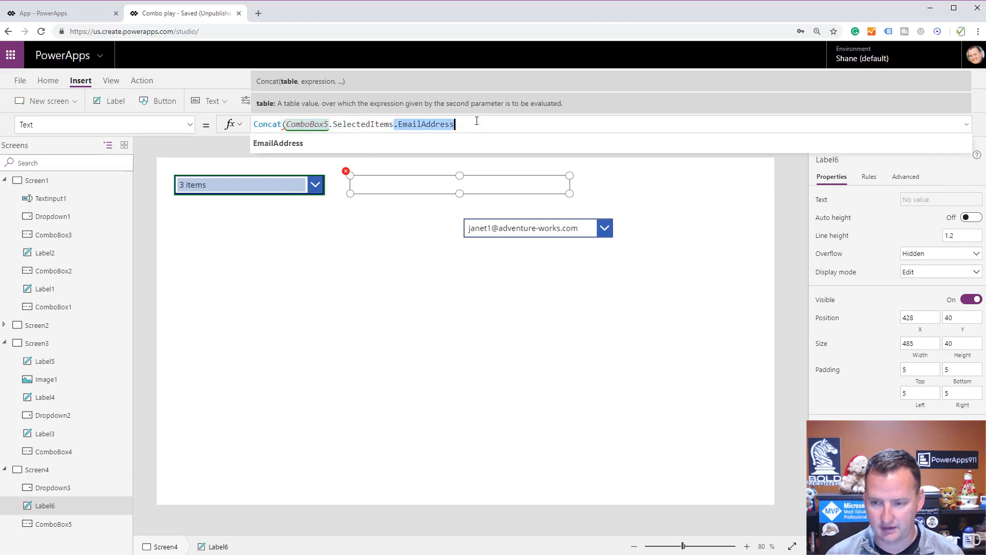
{"action": "key", "text": "Left"}
{"action": "key", "text": "Delete"}
{"action": "type", "text": ","}
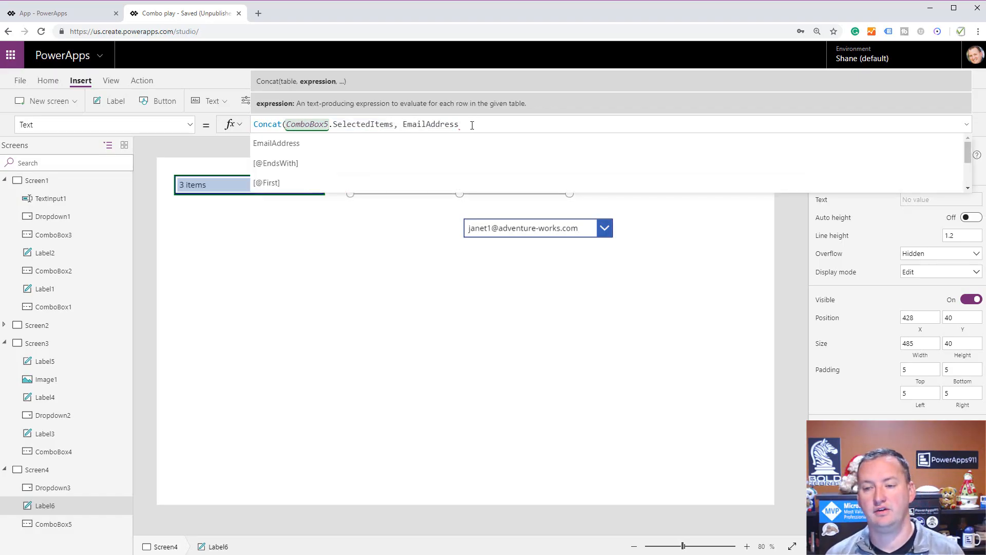
Step: Complete the label's Concat formula with ", " as the separator and a closing parenthesis
{"action": "left_click", "coordinate": [471, 125]}
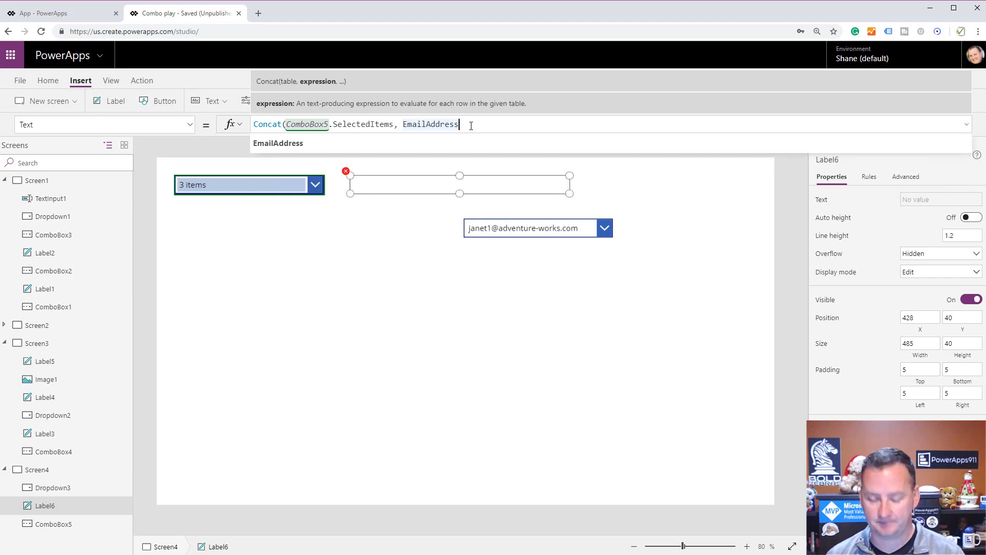
{"action": "type", "text": ", \""}
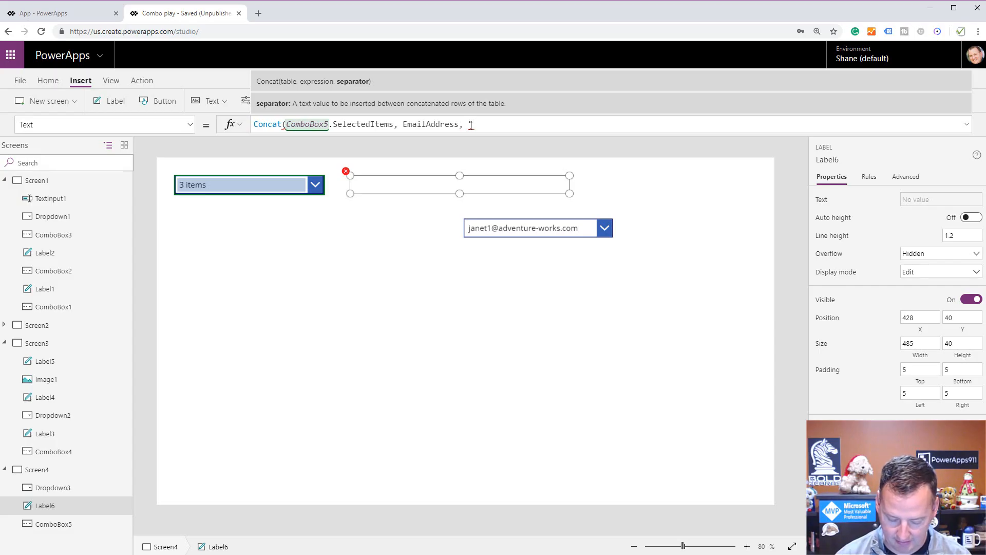
{"action": "type", "text": ", \""}
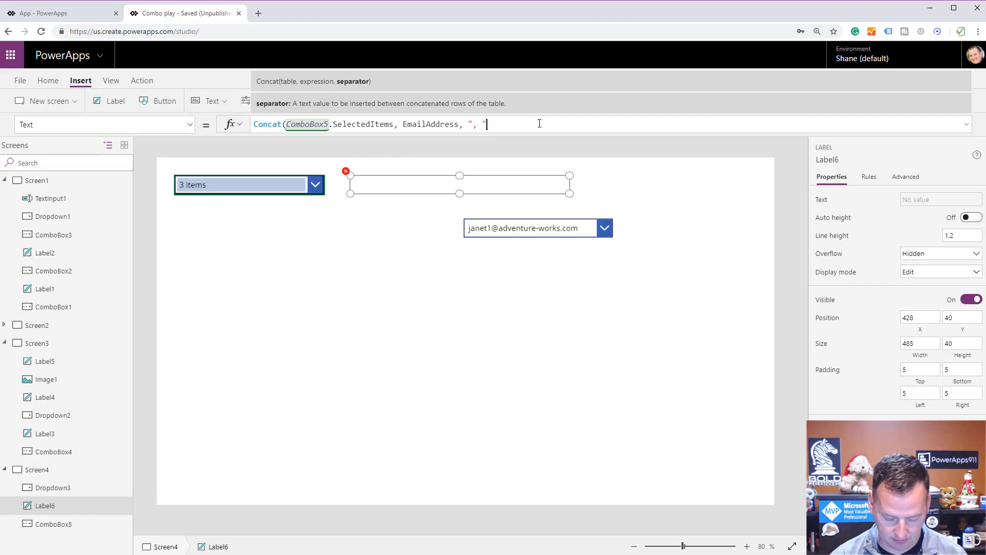
{"action": "type", "text": ")"}
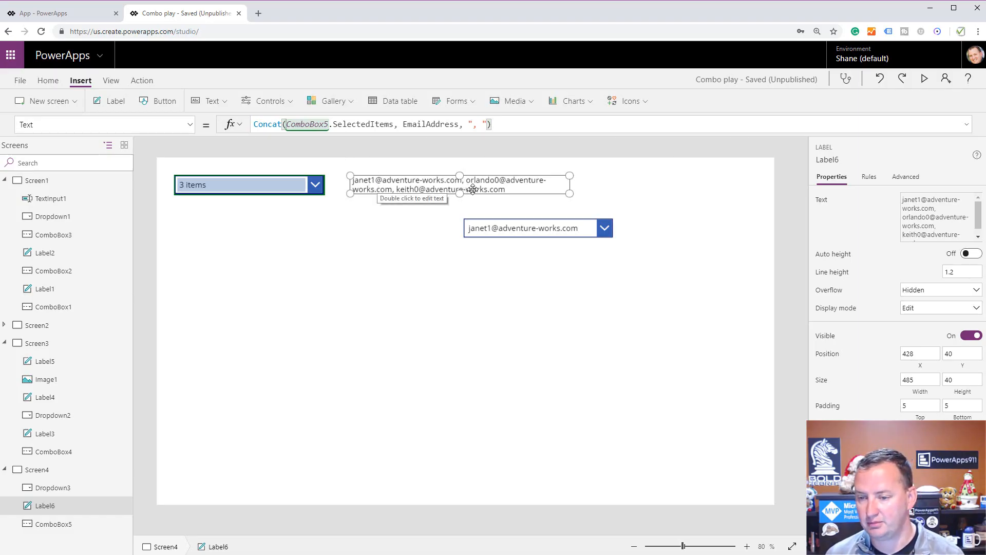
Step: Check the label's combined text in the app preview, and compare it with the companies selected in the combo box's list
{"action": "left_click", "coordinate": [925, 78]}
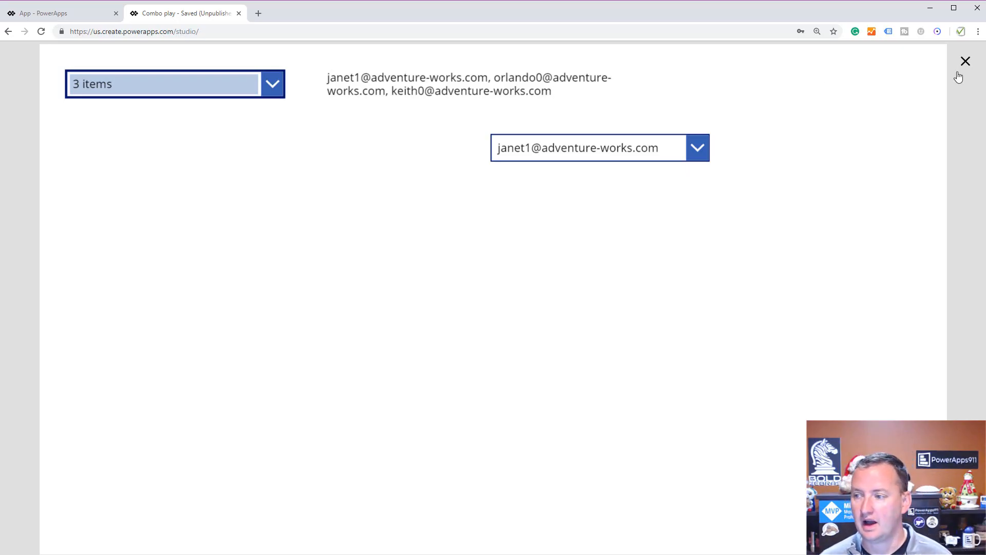
{"action": "left_click", "coordinate": [966, 61]}
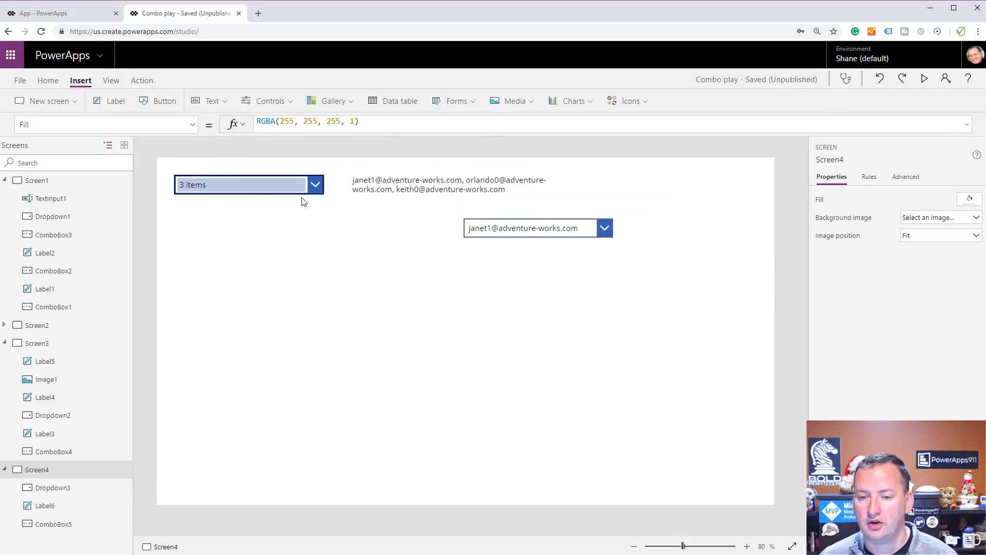
{"action": "left_click", "coordinate": [314, 184]}
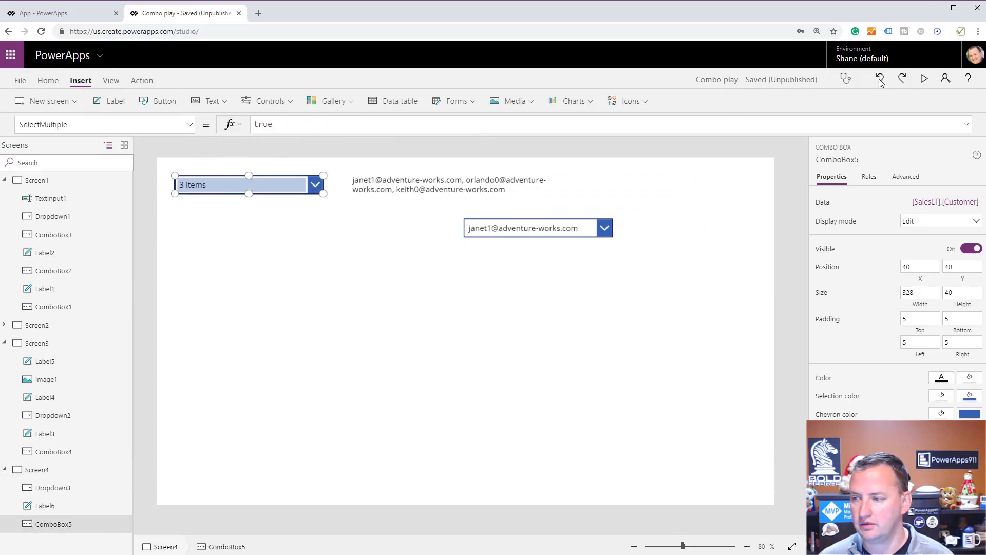
{"action": "left_click", "coordinate": [317, 189], "text": "alt"}
{"action": "scroll", "coordinate": [317, 190], "scroll_direction": "down", "scroll_amount": 1}
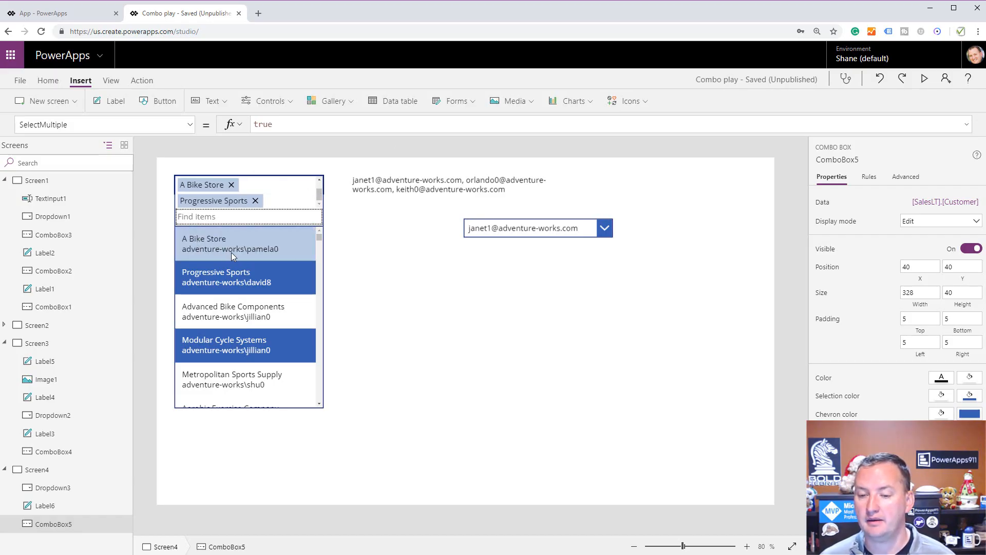
{"action": "left_click", "coordinate": [437, 186]}
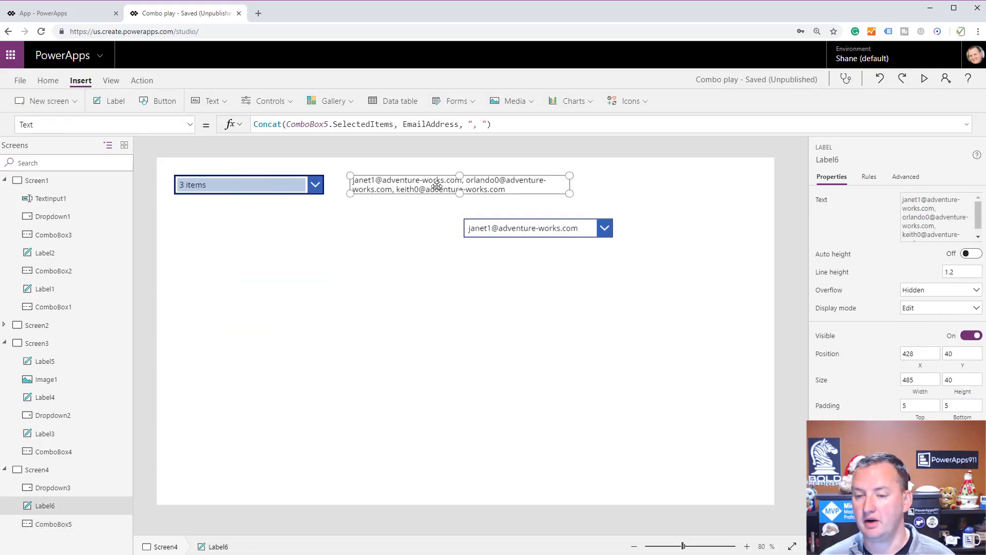
Step: Insert SalesPerson & " " & before EmailAddress in the label's Concat formula
{"action": "left_click", "coordinate": [459, 125]}
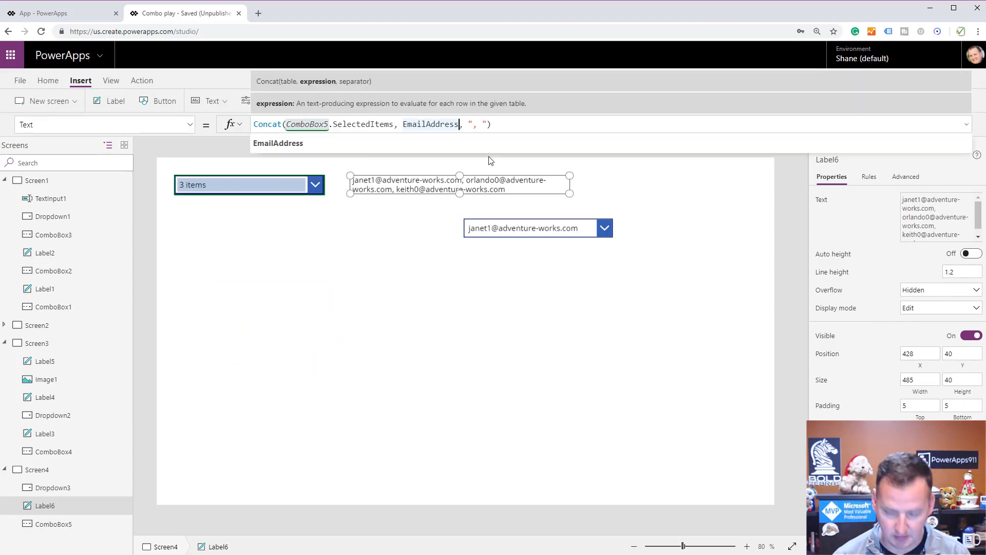
{"action": "key", "text": "Left"}
{"action": "key", "text": "Left"}
{"action": "key", "text": "Left"}
{"action": "key", "text": "Left"}
{"action": "key", "text": "Left"}
{"action": "key", "text": "Left"}
{"action": "key", "text": "Left"}
{"action": "key", "text": "Left"}
{"action": "key", "text": "Left"}
{"action": "key", "text": "Left"}
{"action": "key", "text": "Left"}
{"action": "key", "text": "Left"}
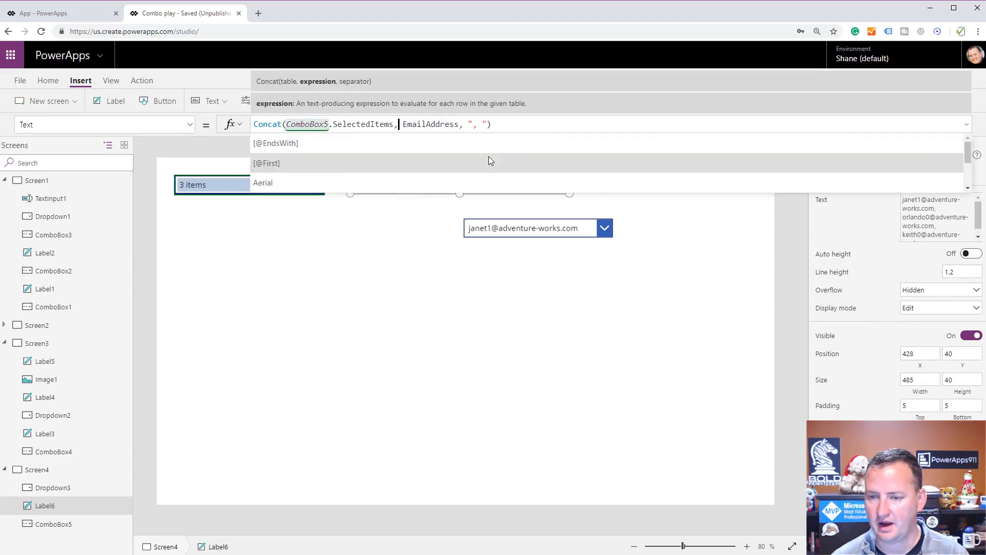
{"action": "type", "text": "Sale"}
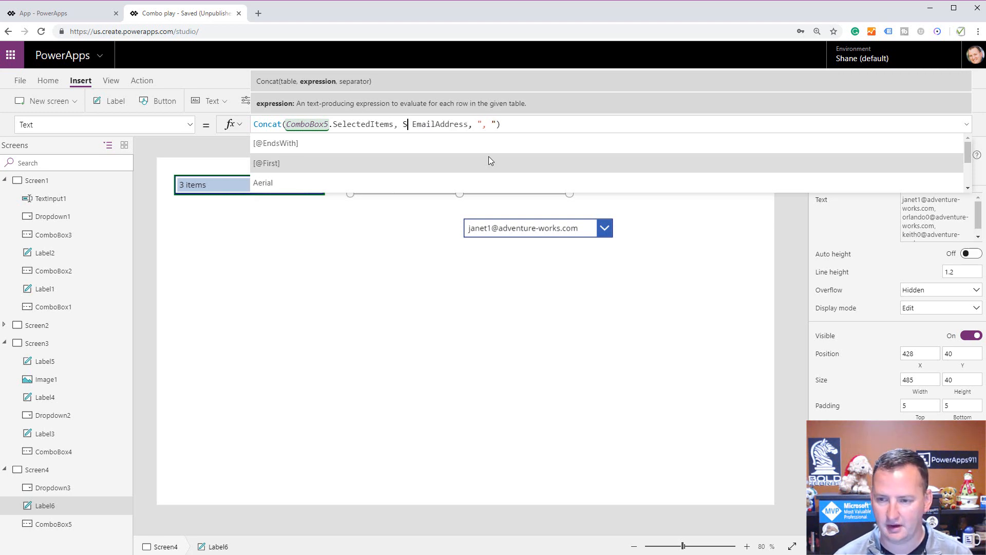
{"action": "key", "text": "Tab"}
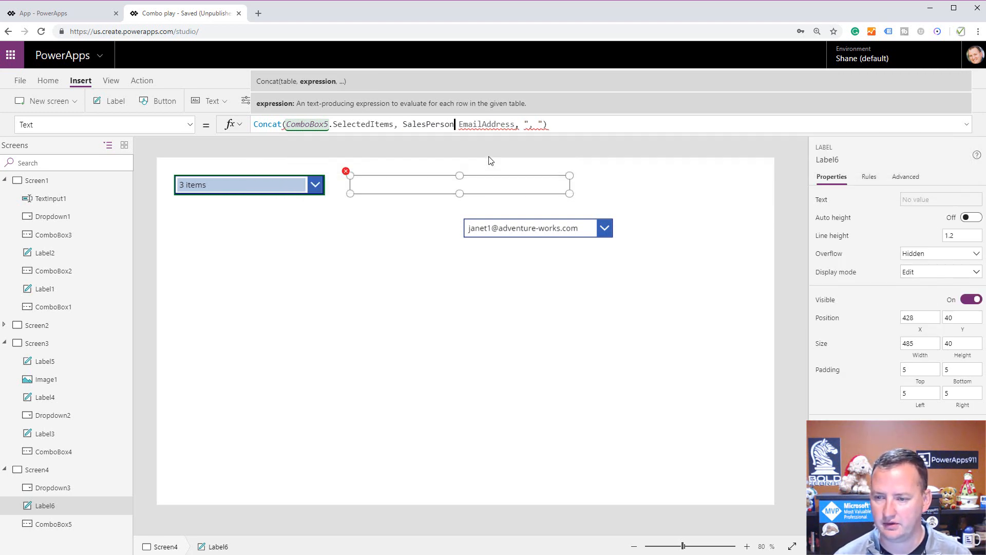
{"action": "type", "text": "& \" \""}
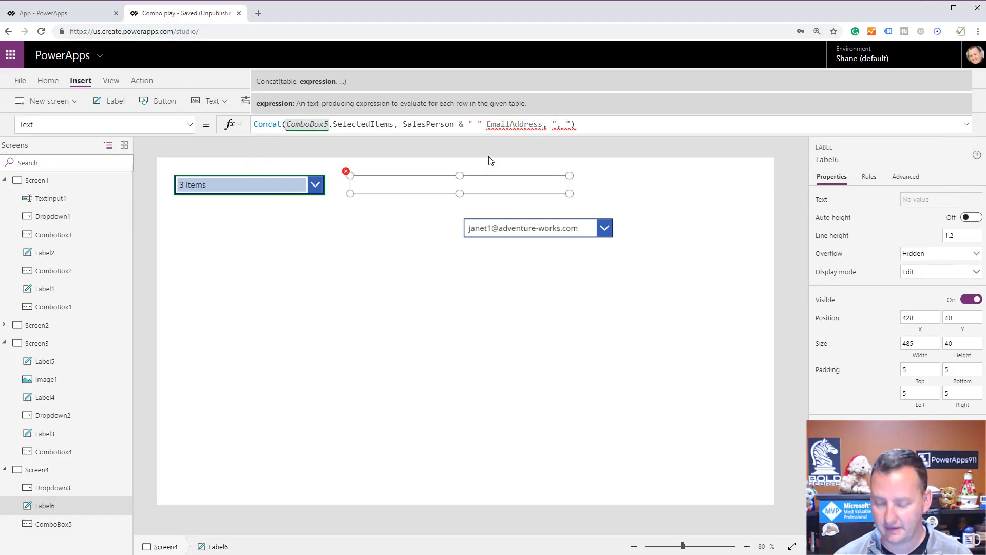
{"action": "type", "text": " &"}
{"action": "key", "text": "BackSpace"}
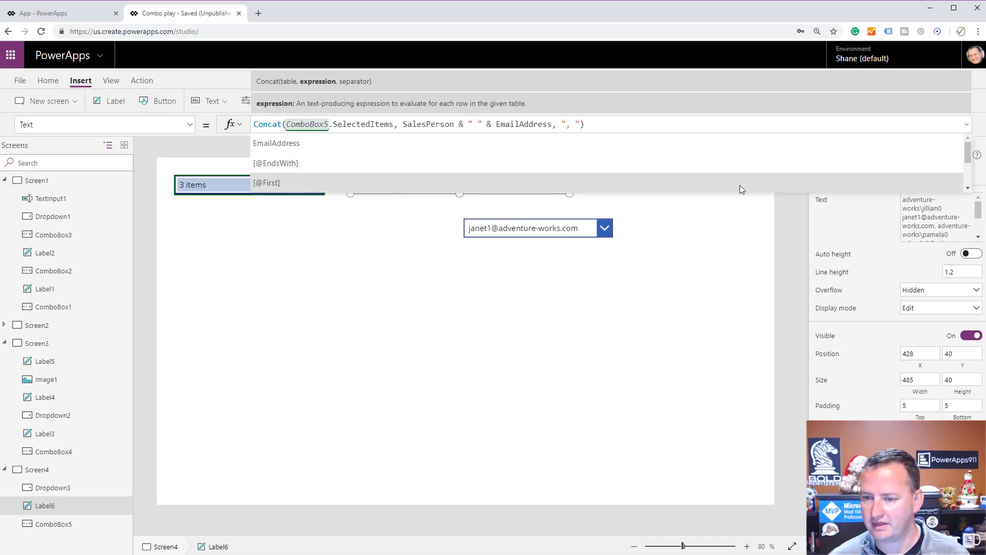
Step: Enlarge the label to 866 wide by 63 high so it can hold the longer combined text
{"action": "left_click", "coordinate": [665, 214]}
{"action": "left_click", "coordinate": [562, 186]}
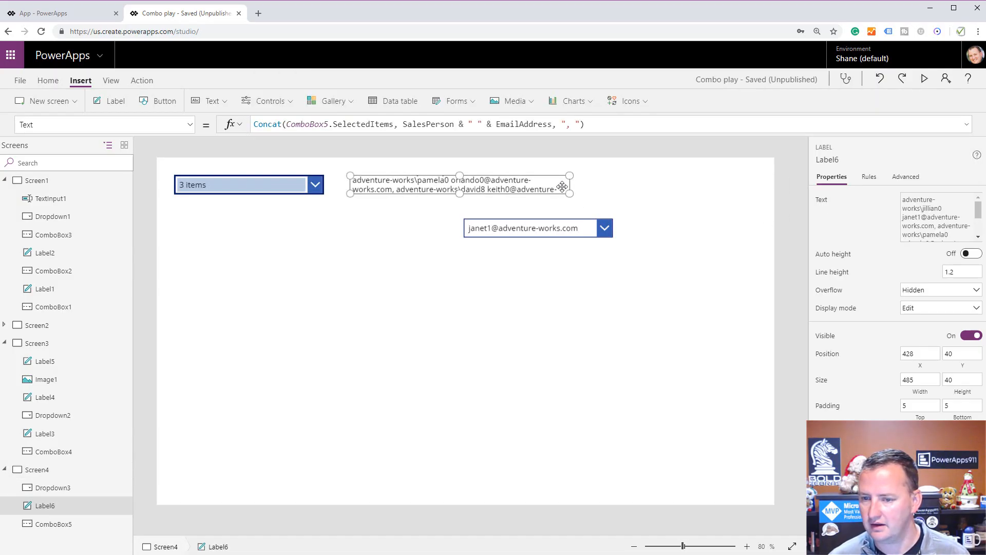
{"action": "left_click_drag", "start_coordinate": [570, 193], "coordinate": [742, 203]}
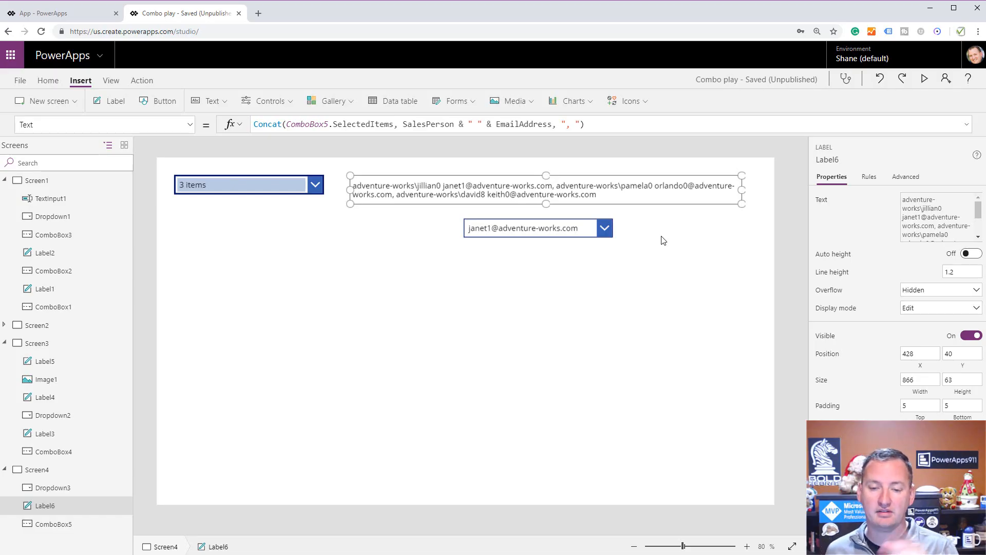
Step: Expand the multi-select combo box and compare its selected companies and salespeople with the label's text
{"action": "left_click", "coordinate": [316, 189]}
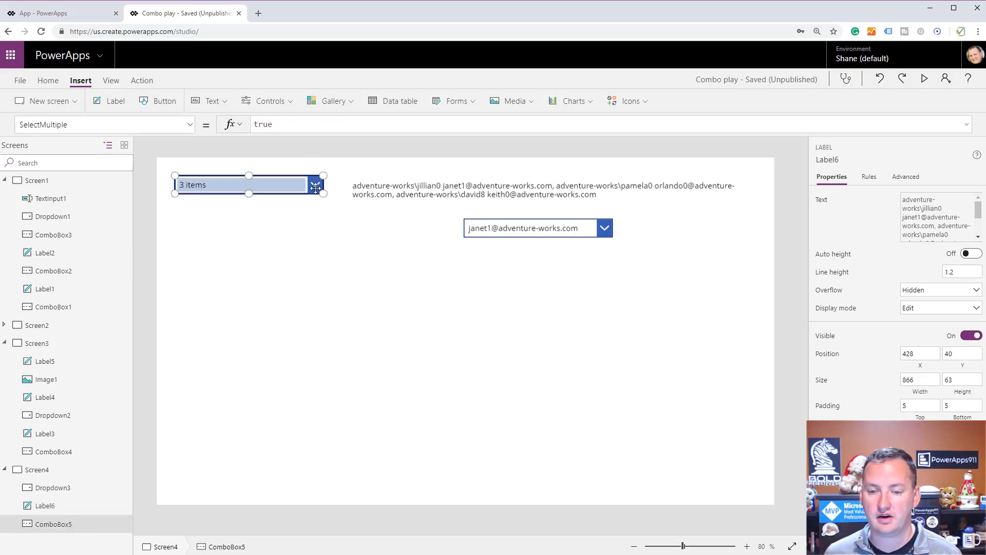
{"action": "left_click", "coordinate": [316, 188]}
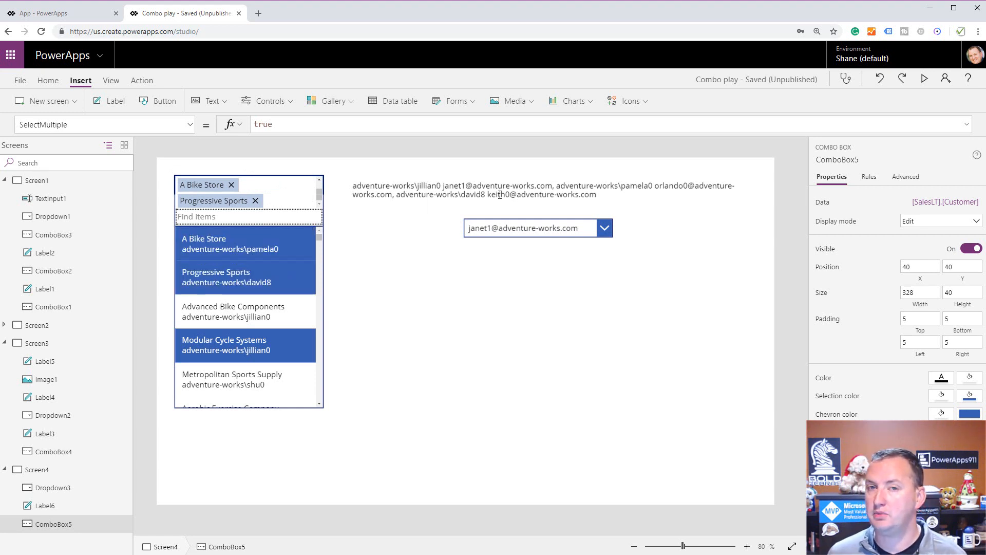
{"action": "left_click", "coordinate": [442, 184]}
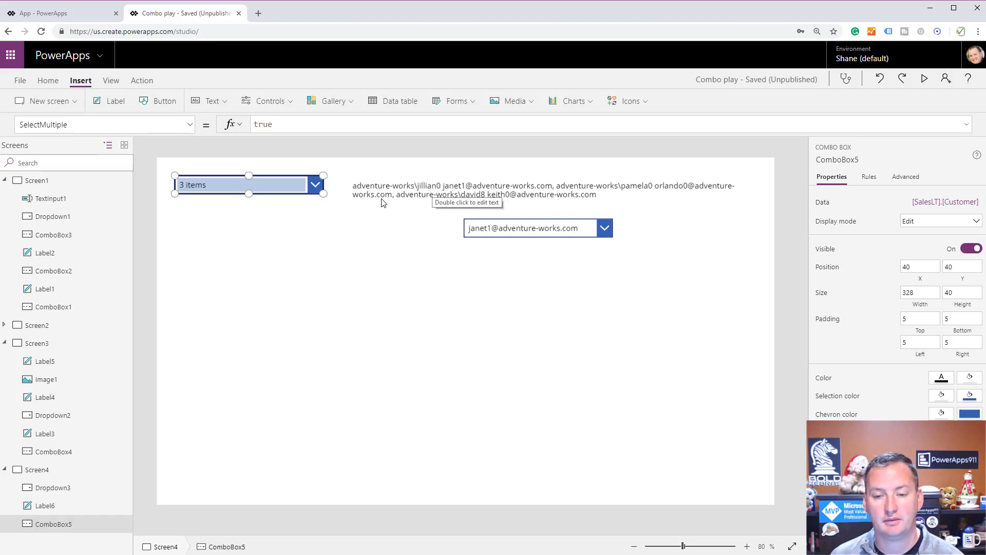
{"action": "key", "text": "alt"}
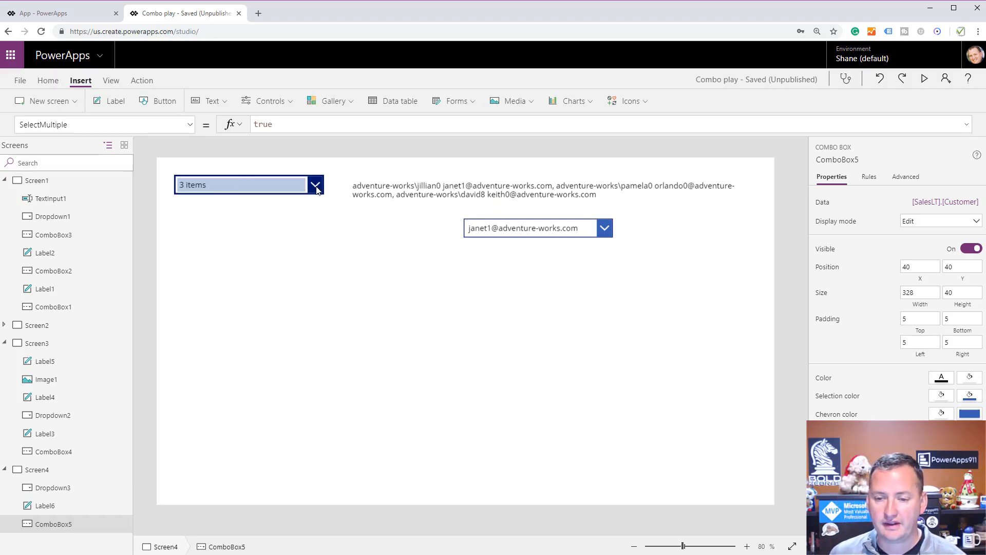
{"action": "left_click", "coordinate": [315, 186]}
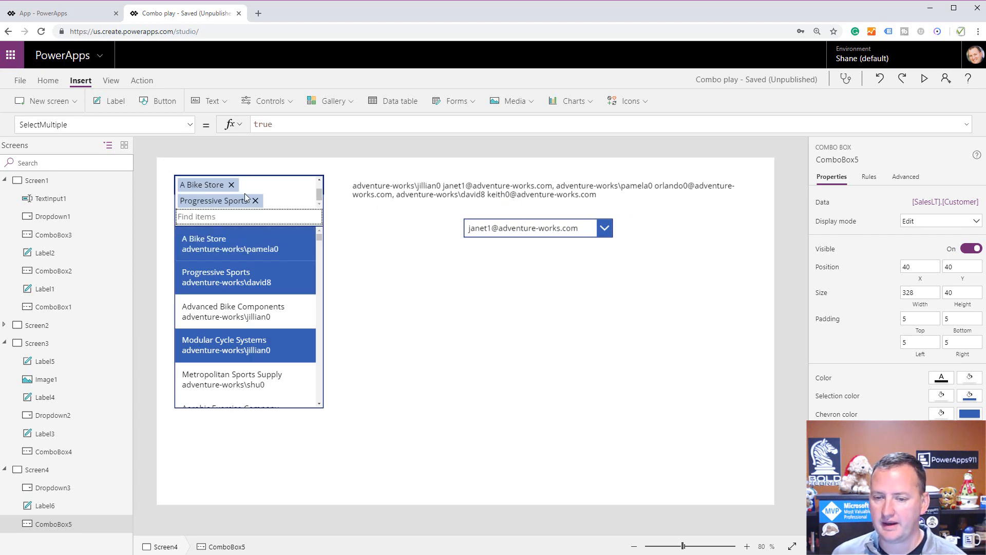
Step: Preview the app and remove all selected companies from the combo box
{"action": "left_click", "coordinate": [929, 78]}
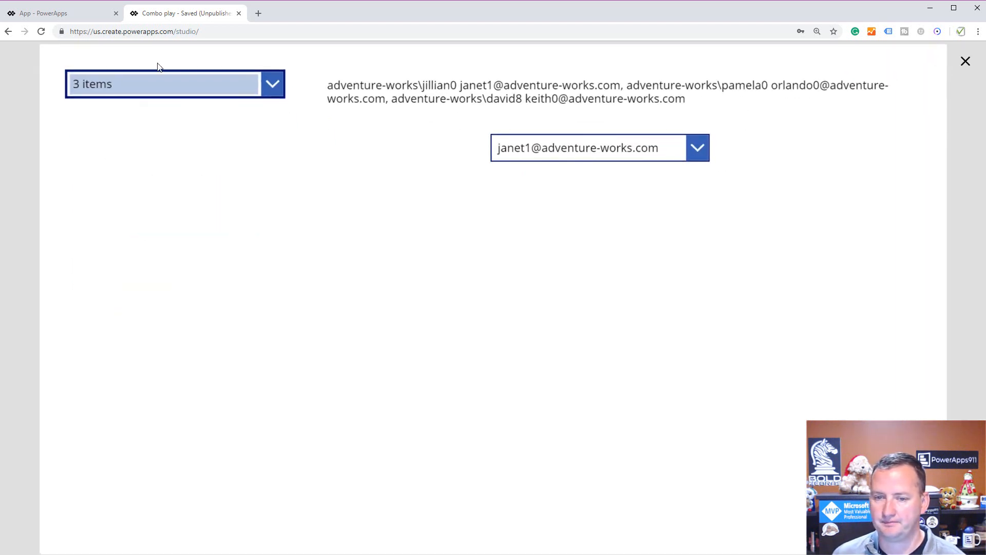
{"action": "left_click", "coordinate": [276, 81]}
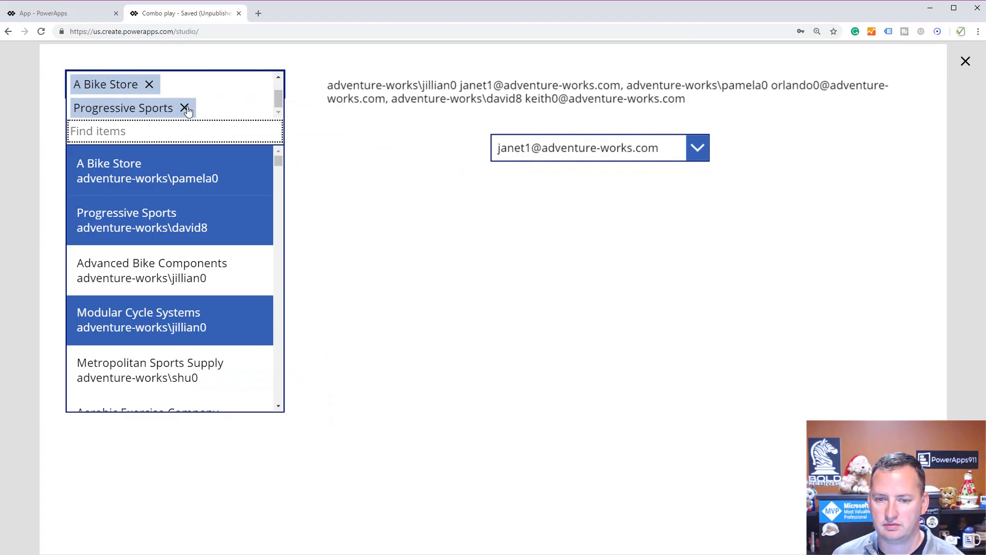
{"action": "left_click", "coordinate": [186, 107]}
{"action": "left_click", "coordinate": [209, 86]}
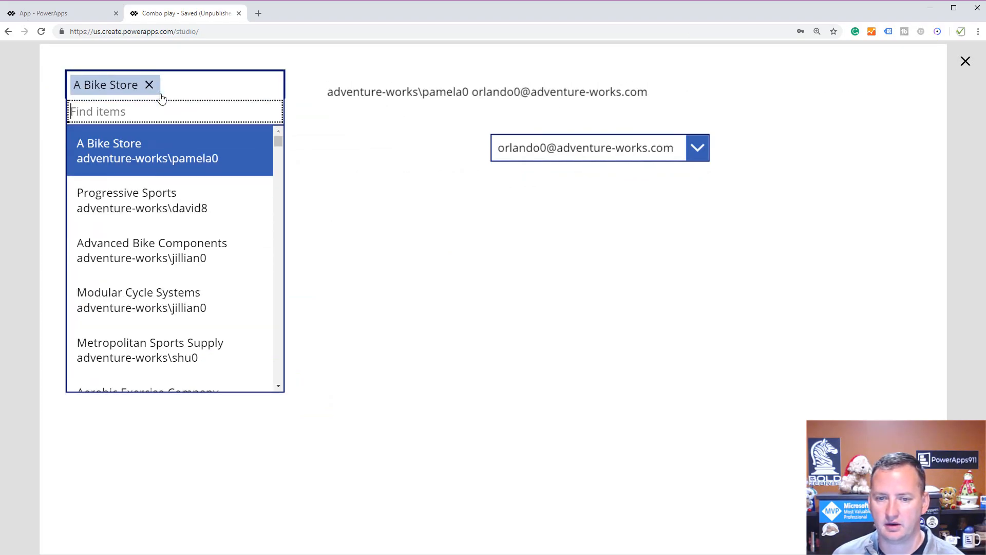
{"action": "left_click", "coordinate": [149, 86]}
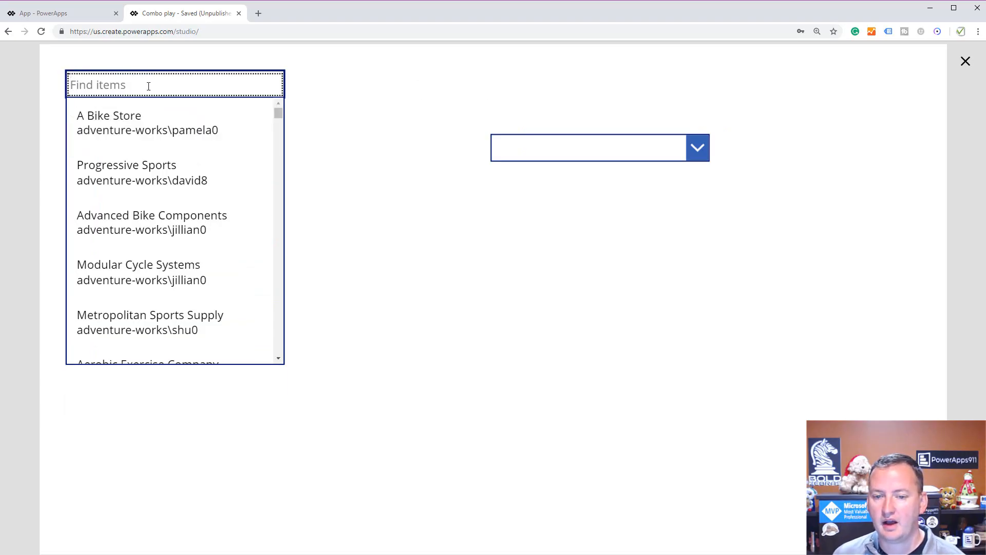
Step: Search the combo box's items for a salesperson's first name
{"action": "type", "text": "pam"}
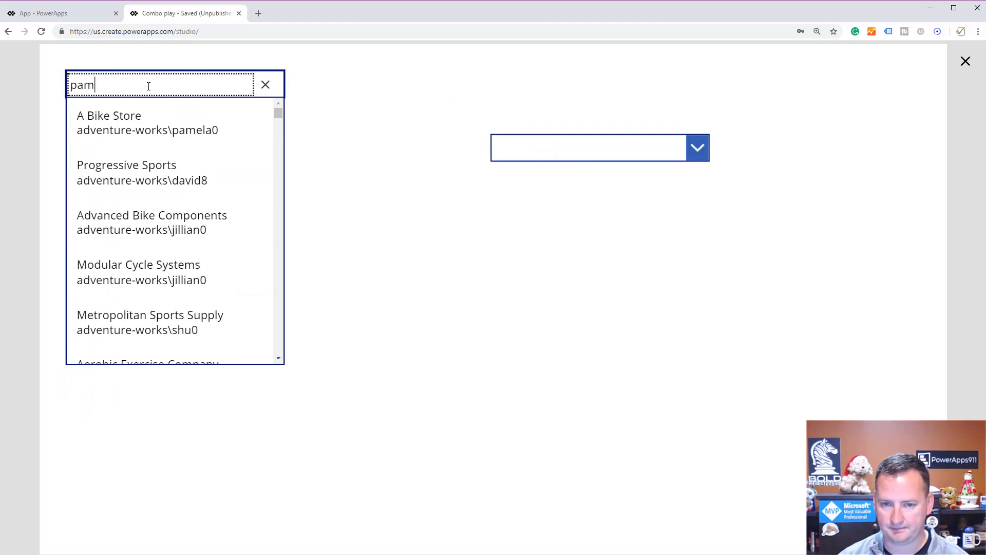
{"action": "type", "text": "elas"}
{"action": "key", "text": "BackSpace"}
{"action": "key", "text": "BackSpace"}
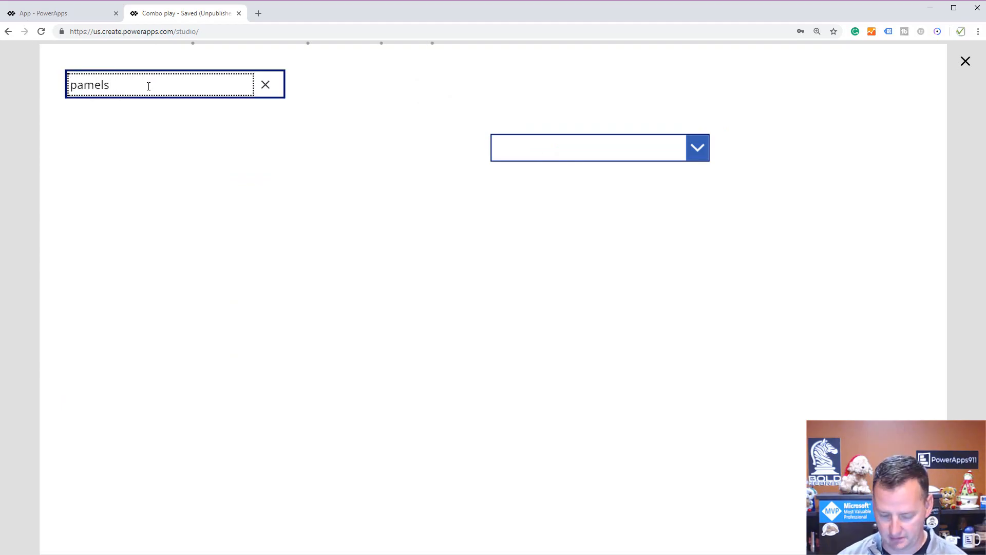
{"action": "type", "text": "a"}
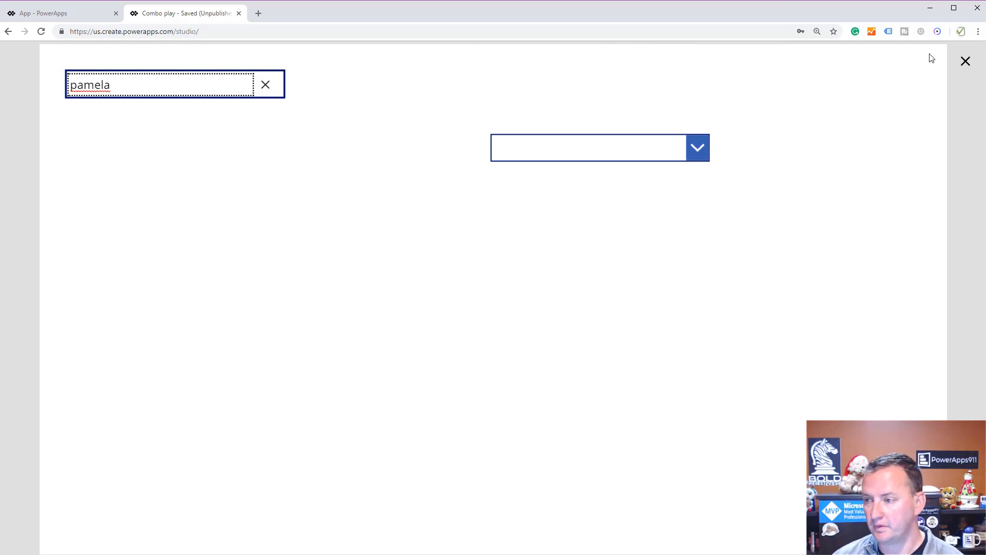
Step: Exit the preview and check the combo box's data settings for its display and search fields
{"action": "left_click", "coordinate": [965, 61]}
{"action": "left_click", "coordinate": [249, 186]}
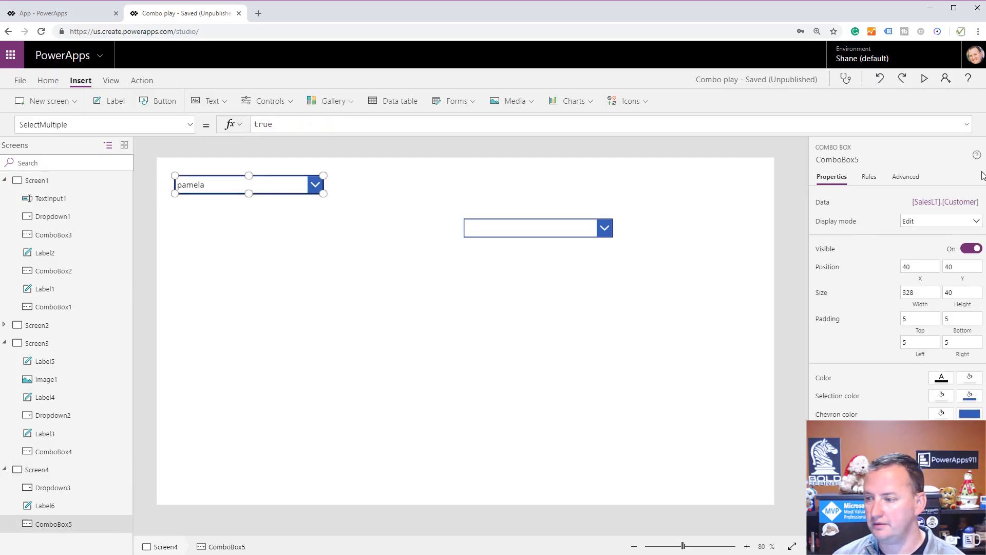
{"action": "left_click", "coordinate": [940, 202]}
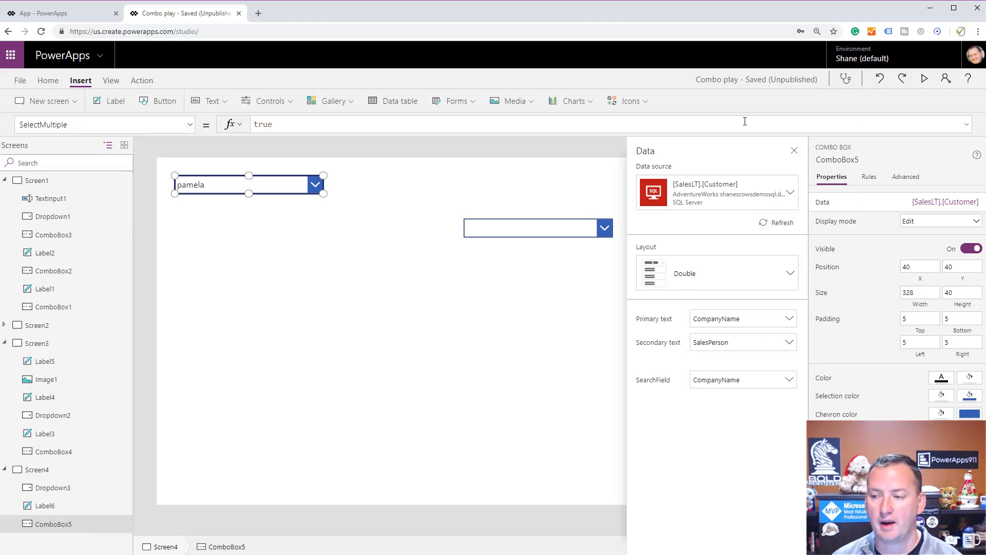
{"action": "left_click", "coordinate": [795, 151]}
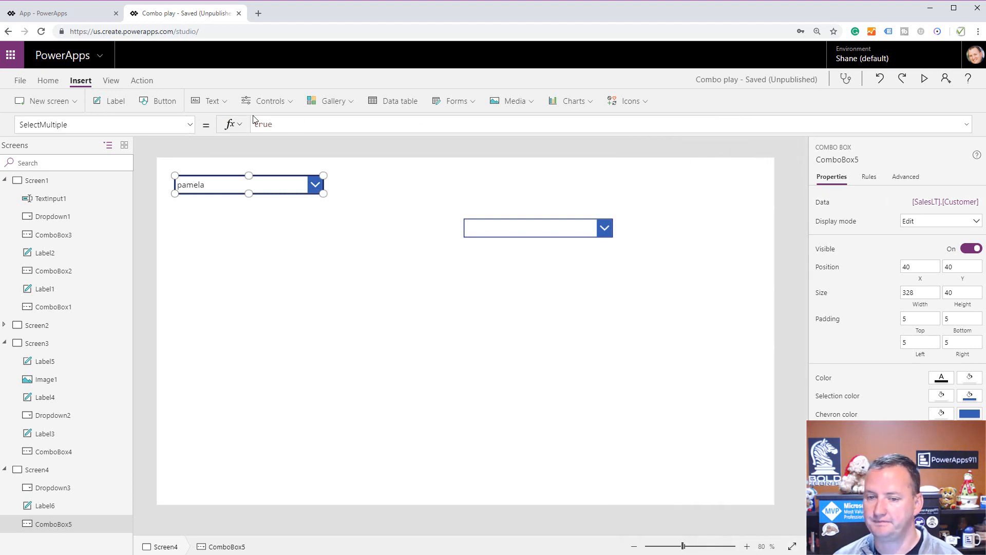
Step: Show the combo box's Items property to check its data source formula
{"action": "left_click", "coordinate": [191, 125]}
{"action": "scroll", "coordinate": [115, 316], "scroll_direction": "up", "scroll_amount": 3}
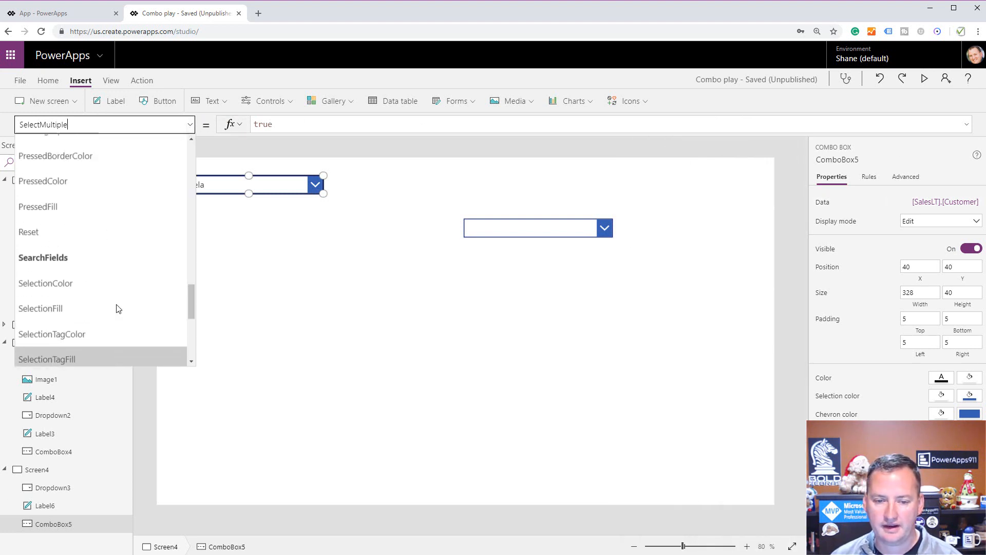
{"action": "scroll", "coordinate": [116, 307], "scroll_direction": "up", "scroll_amount": 5}
{"action": "scroll", "coordinate": [98, 298], "scroll_direction": "down", "scroll_amount": 2}
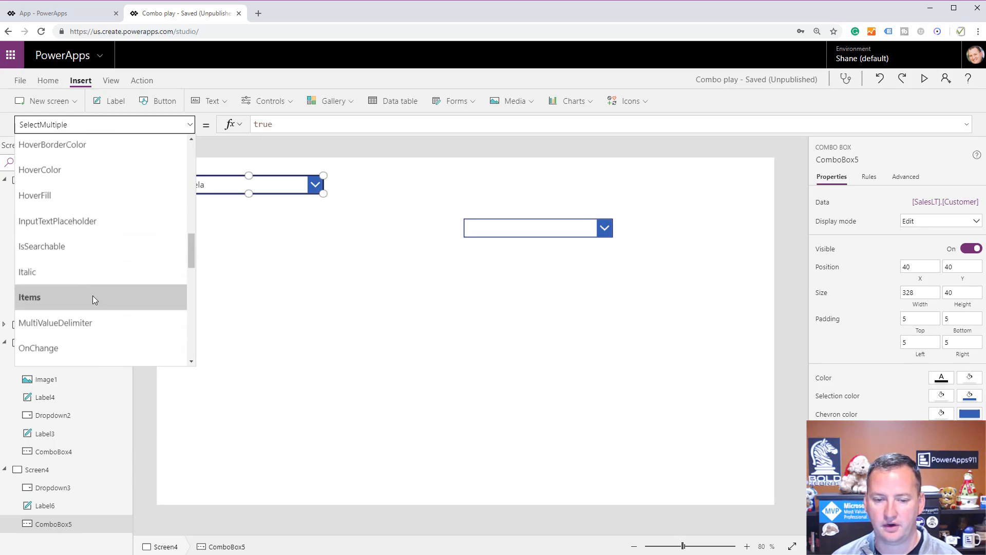
{"action": "left_click", "coordinate": [93, 296]}
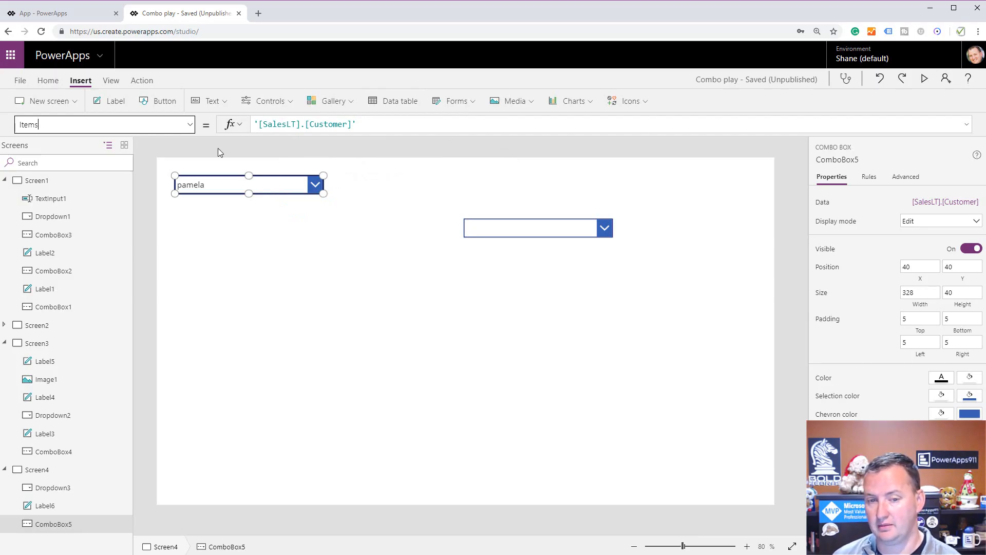
Step: Copy the field list formula ["CompanyName","SalesPerson"] from the combo box's DisplayFields property
{"action": "left_click", "coordinate": [180, 125]}
{"action": "scroll", "coordinate": [118, 238], "scroll_direction": "up", "scroll_amount": 4}
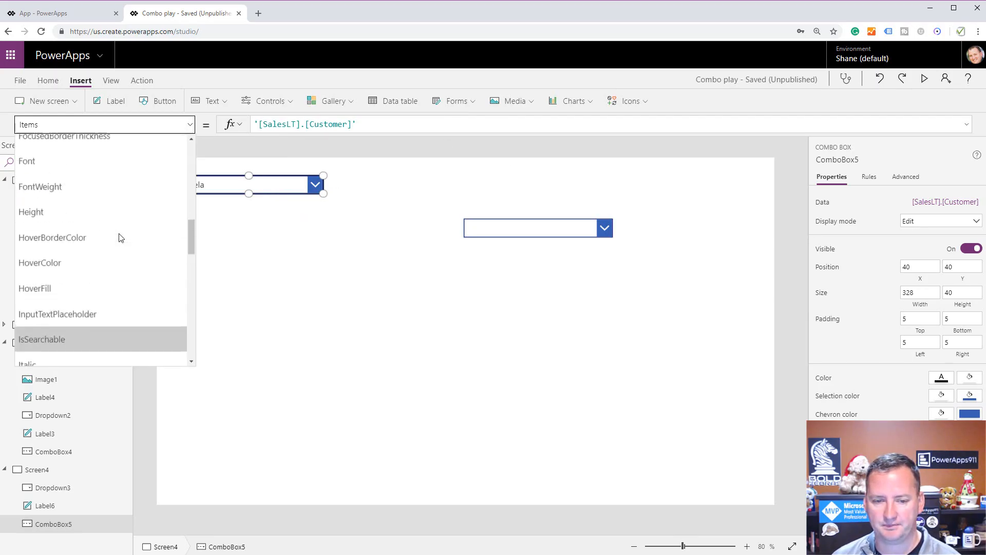
{"action": "scroll", "coordinate": [118, 238], "scroll_direction": "up", "scroll_amount": 2}
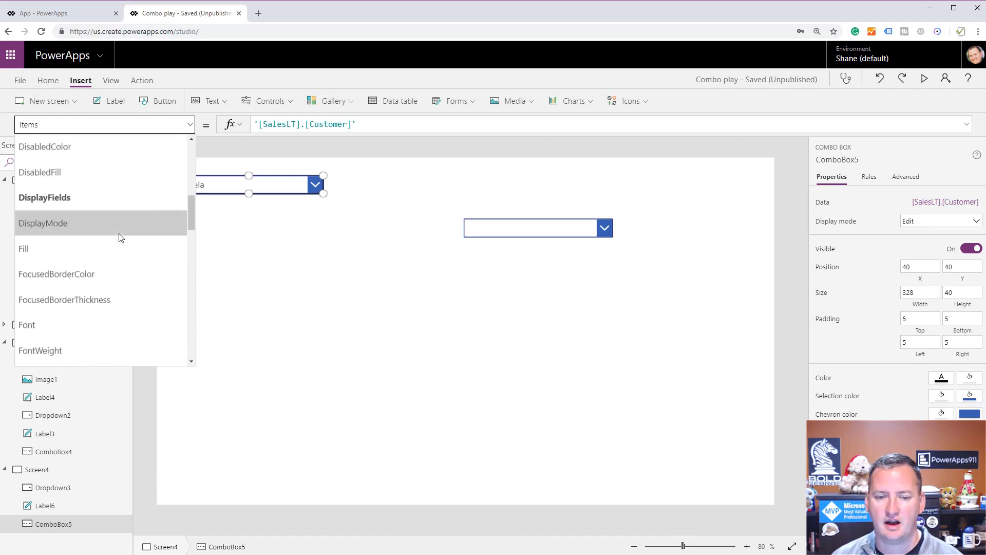
{"action": "left_click", "coordinate": [114, 199]}
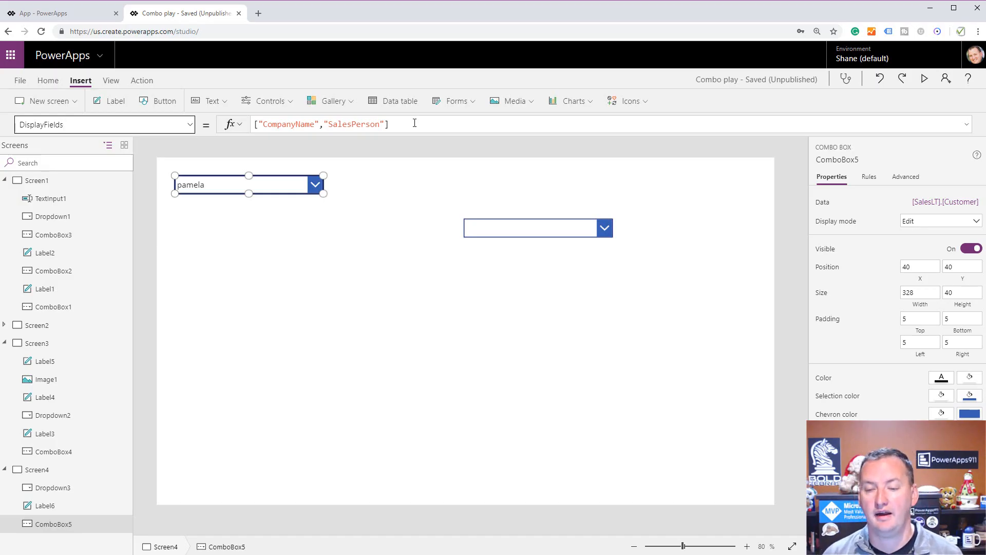
{"action": "left_click_drag", "start_coordinate": [415, 123], "coordinate": [225, 131]}
{"action": "key", "text": "ctrl+c"}
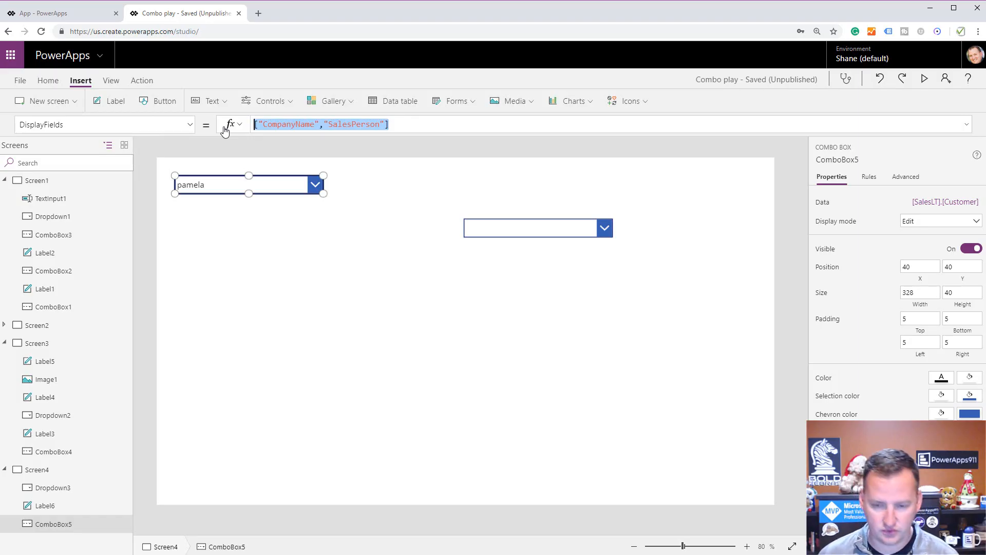
Step: Replace the combo box's SearchFields formula with the copied list ["CompanyName","SalesPerson"]
{"action": "left_click", "coordinate": [178, 120]}
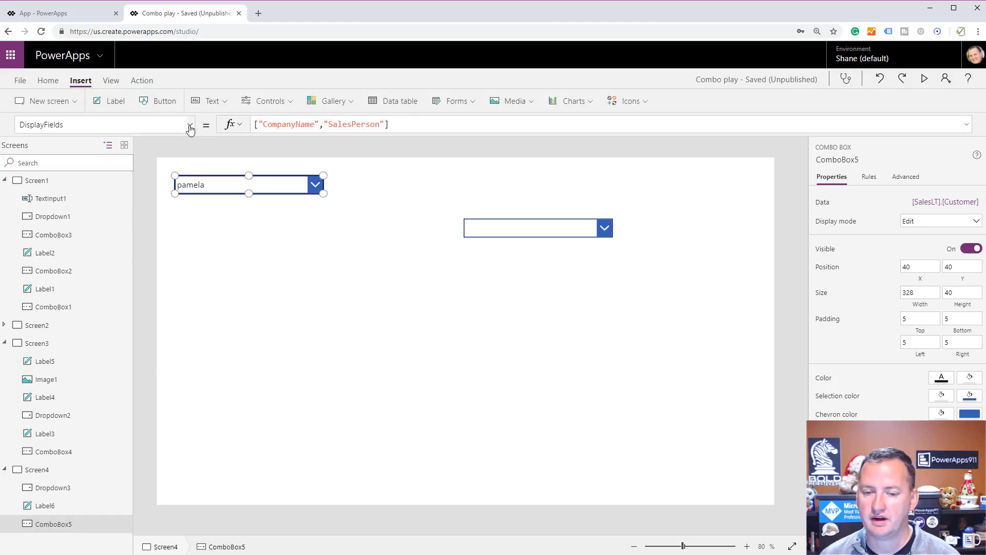
{"action": "scroll", "coordinate": [152, 254], "scroll_direction": "down", "scroll_amount": 6}
{"action": "scroll", "coordinate": [114, 262], "scroll_direction": "down", "scroll_amount": 5}
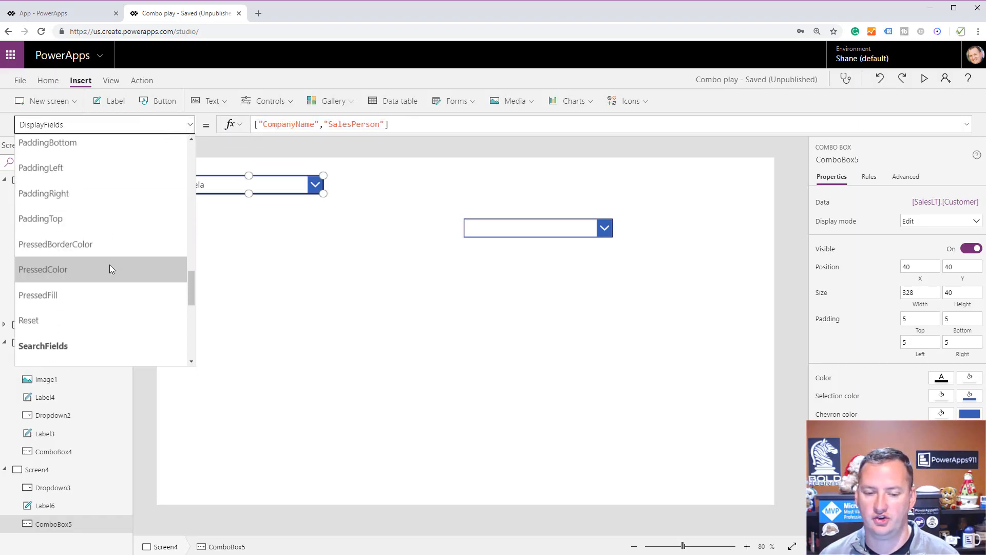
{"action": "left_click", "coordinate": [100, 241]}
{"action": "left_click", "coordinate": [365, 123]}
{"action": "key", "text": "ctrl+a"}
{"action": "key", "text": "BackSpace"}
{"action": "key", "text": "ctrl+v"}
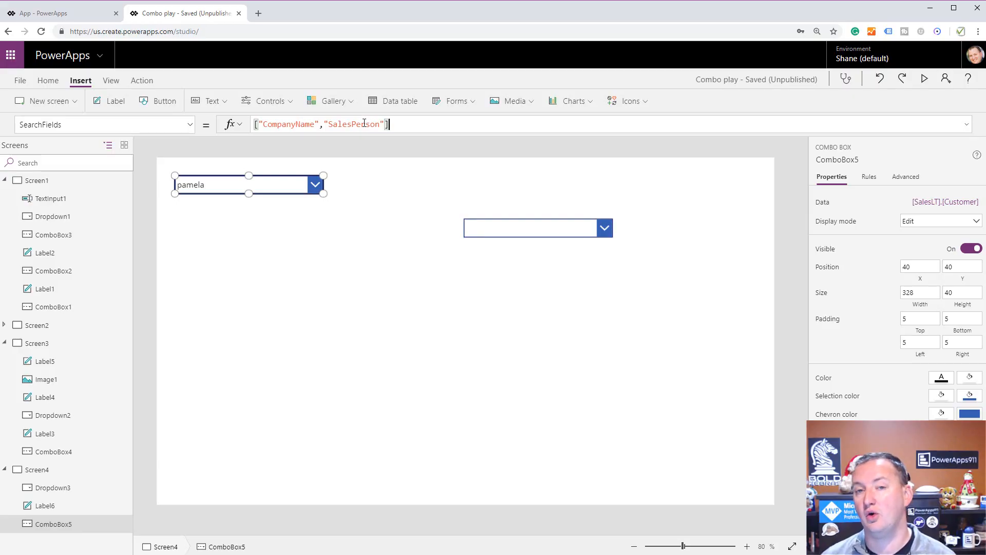
Step: Preview the app and expand the combo box to check the search by salesperson name
{"action": "left_click", "coordinate": [924, 78]}
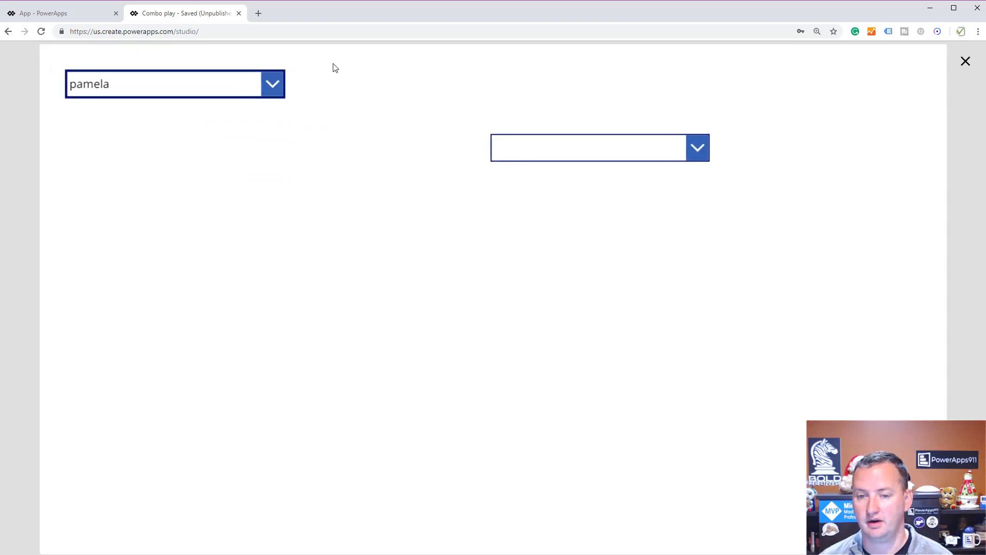
{"action": "left_click", "coordinate": [272, 83]}
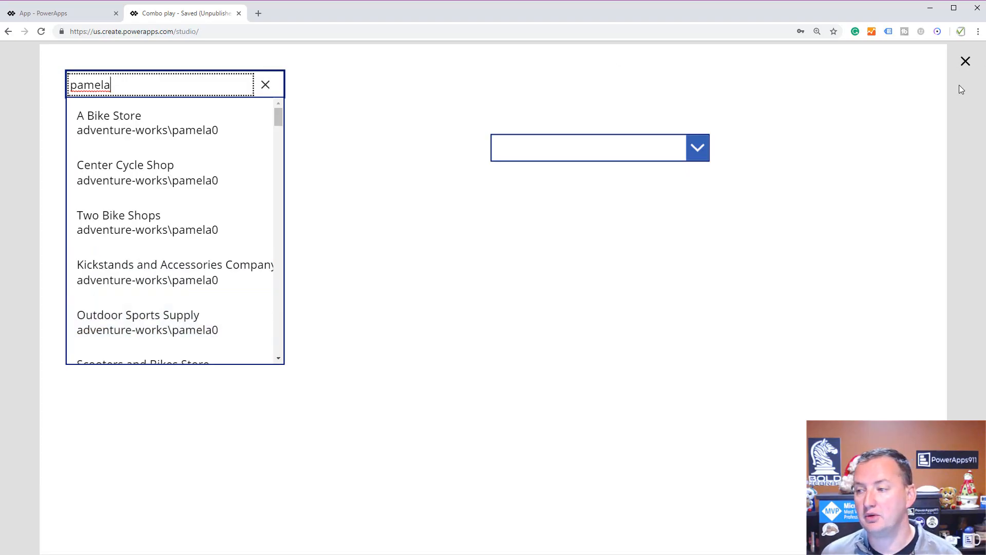
Step: Exit the preview and replace "SalesPerson" with "Email" in the combo box's SearchFields formula
{"action": "left_click", "coordinate": [965, 62]}
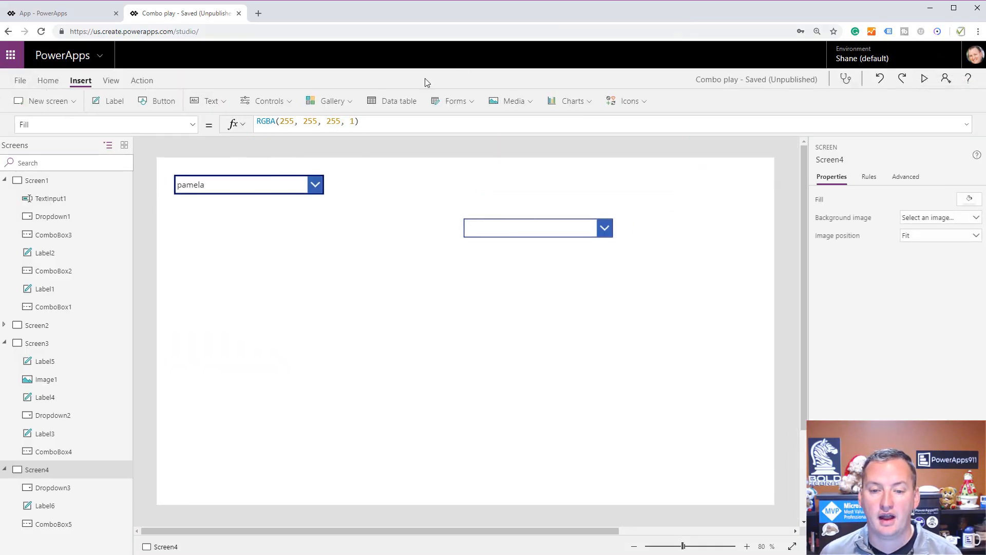
{"action": "left_click", "coordinate": [257, 180]}
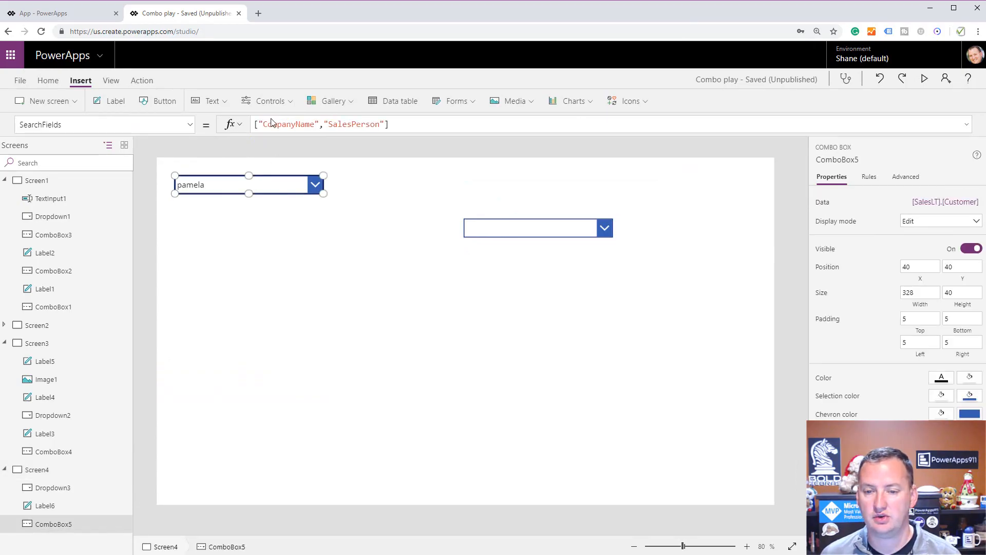
{"action": "left_click_drag", "start_coordinate": [325, 124], "coordinate": [387, 125]}
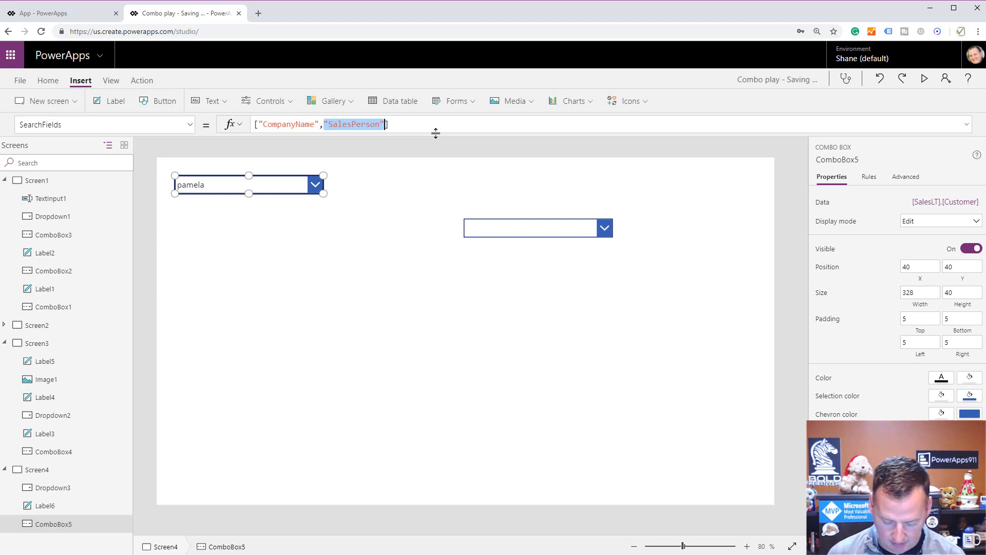
{"action": "type", "text": "\"e"}
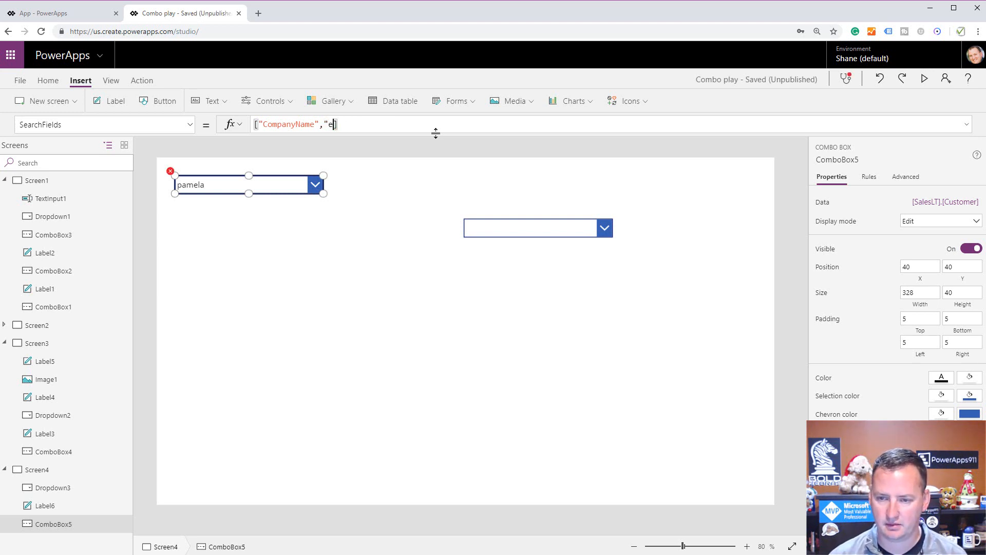
{"action": "type", "text": "mail\""}
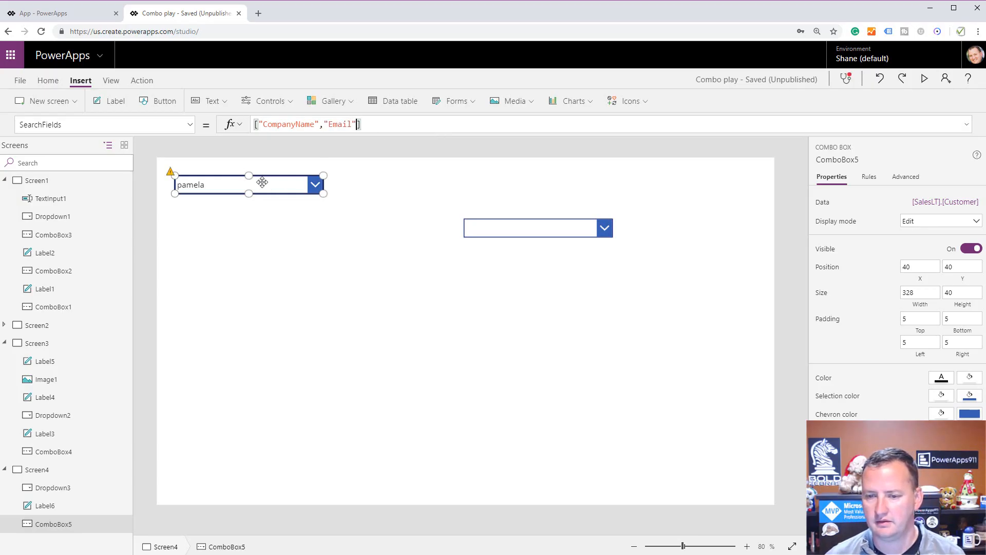
Step: Copy the field name EmailAddress from the label's Concat formula and use it as the second field in the combo box's SearchFields
{"action": "left_click", "coordinate": [411, 191]}
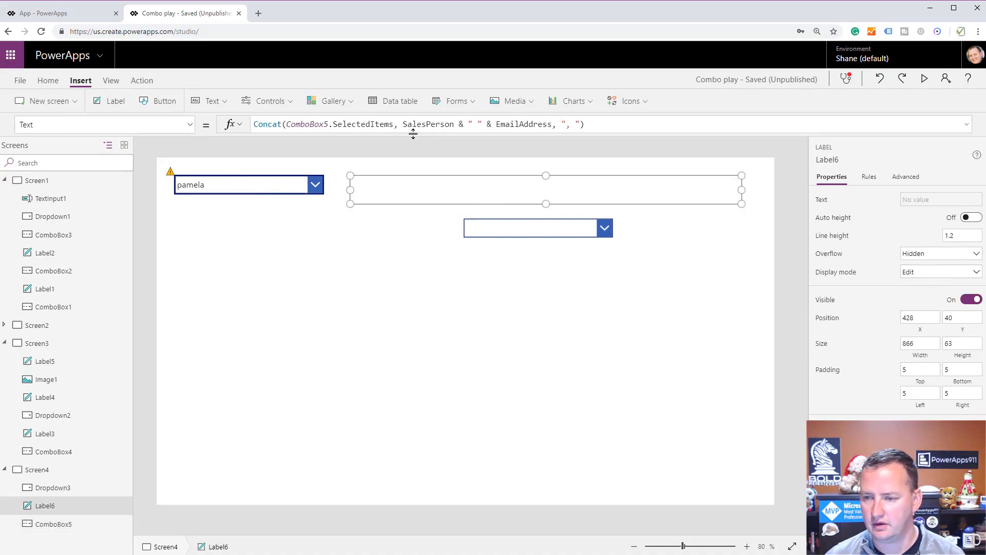
{"action": "left_click_drag", "start_coordinate": [497, 124], "coordinate": [553, 125]}
{"action": "key", "text": "ctrl+c"}
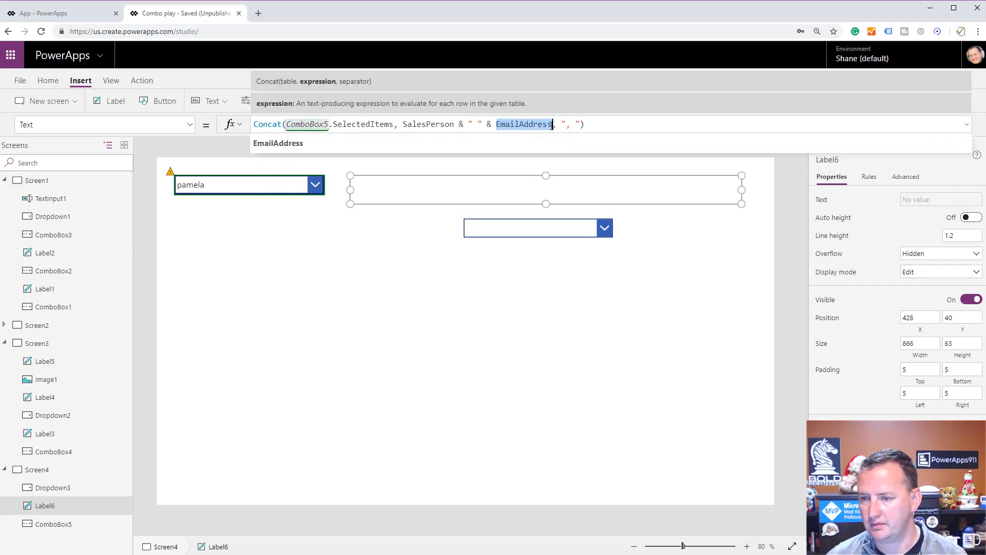
{"action": "left_click", "coordinate": [231, 191]}
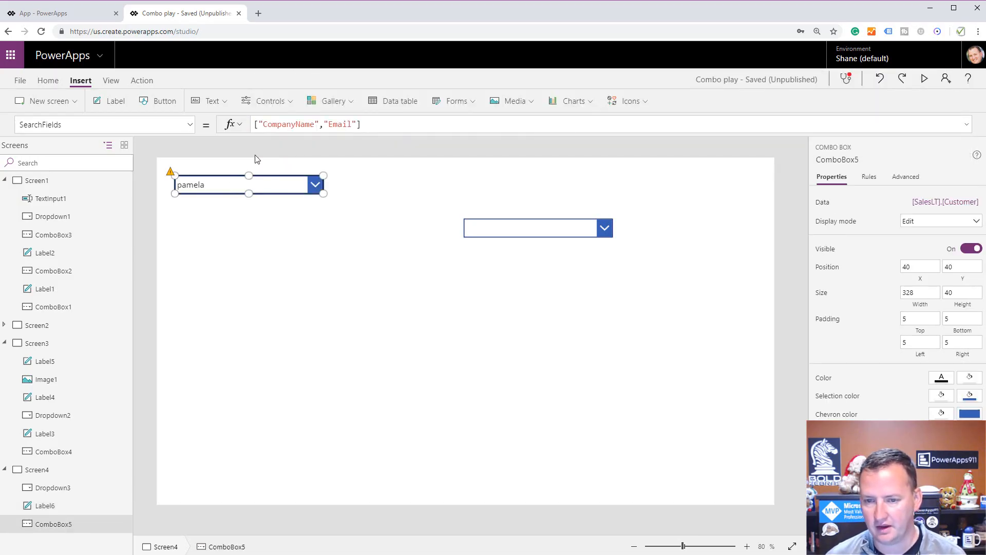
{"action": "double_click", "coordinate": [340, 124]}
{"action": "key", "text": "ctrl+v"}
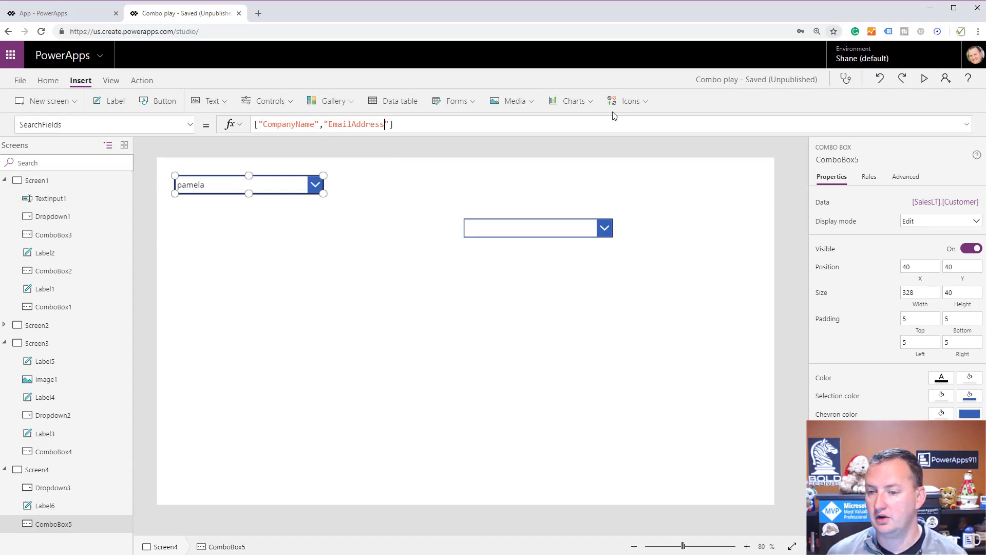
Step: Preview the app, test the combo box search with the salesperson's login name, and clear the search text
{"action": "left_click", "coordinate": [925, 78]}
{"action": "left_click", "coordinate": [242, 89]}
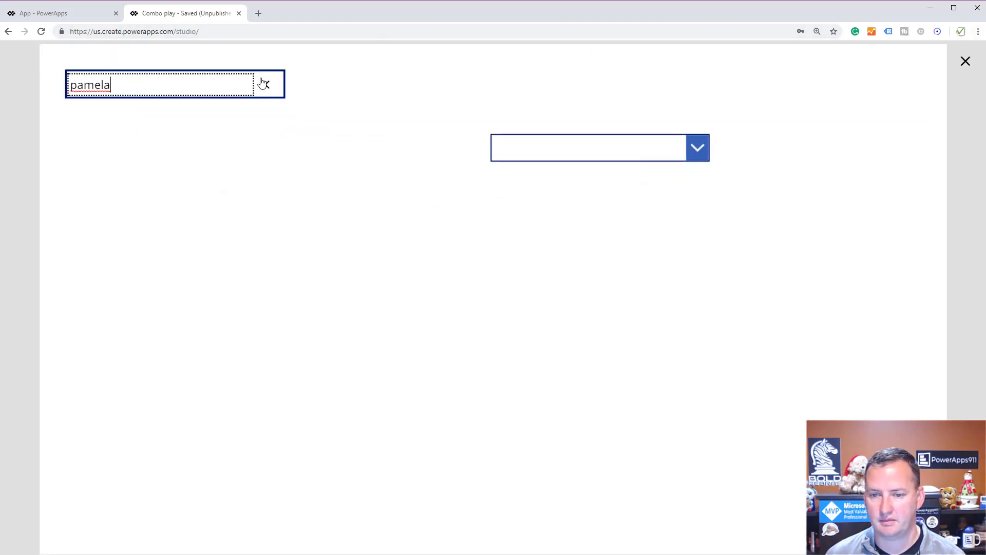
{"action": "type", "text": "0"}
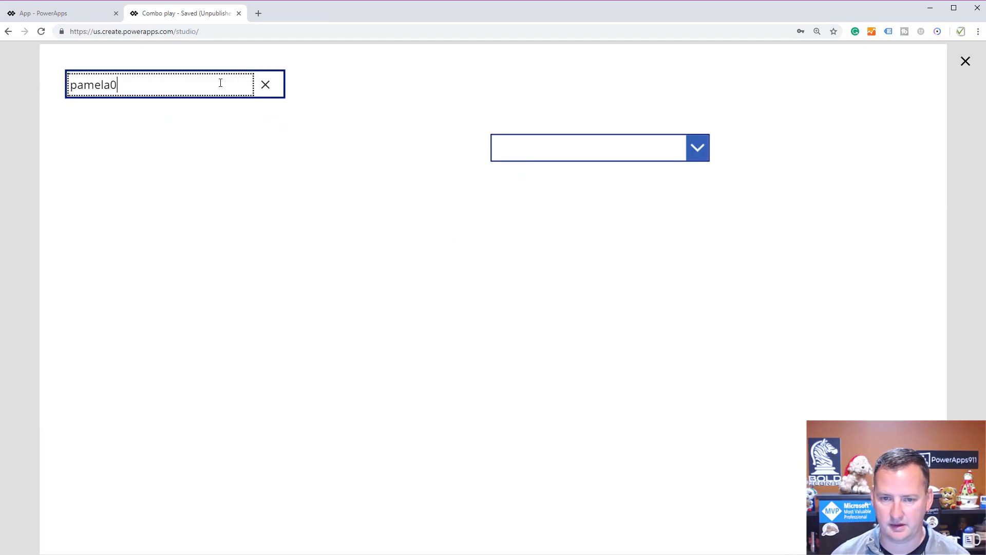
{"action": "left_click", "coordinate": [266, 84]}
{"action": "left_click", "coordinate": [273, 84]}
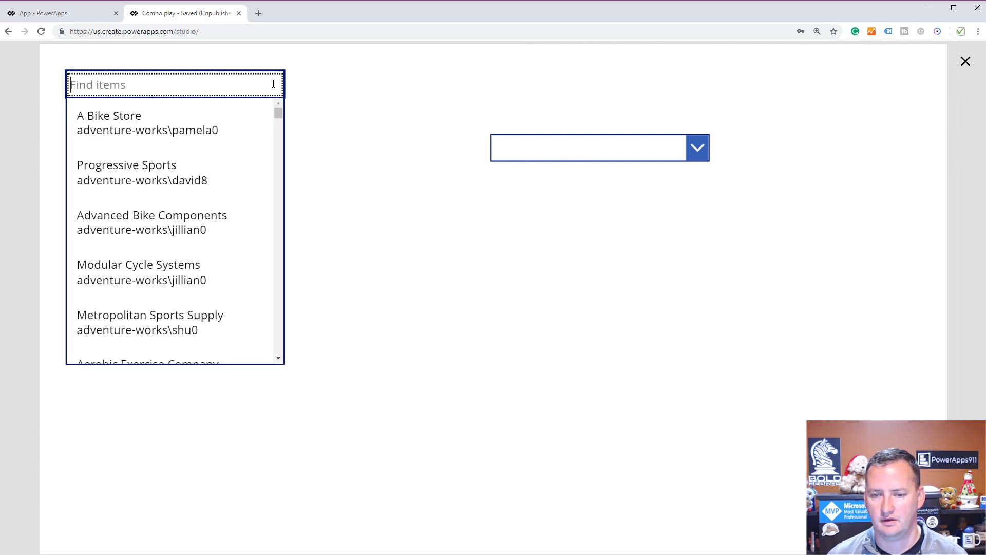
Step: Copy the e-mail address shown in the label for A Bike Store and, with the store deselected, search the combo box for it
{"action": "left_click", "coordinate": [205, 133]}
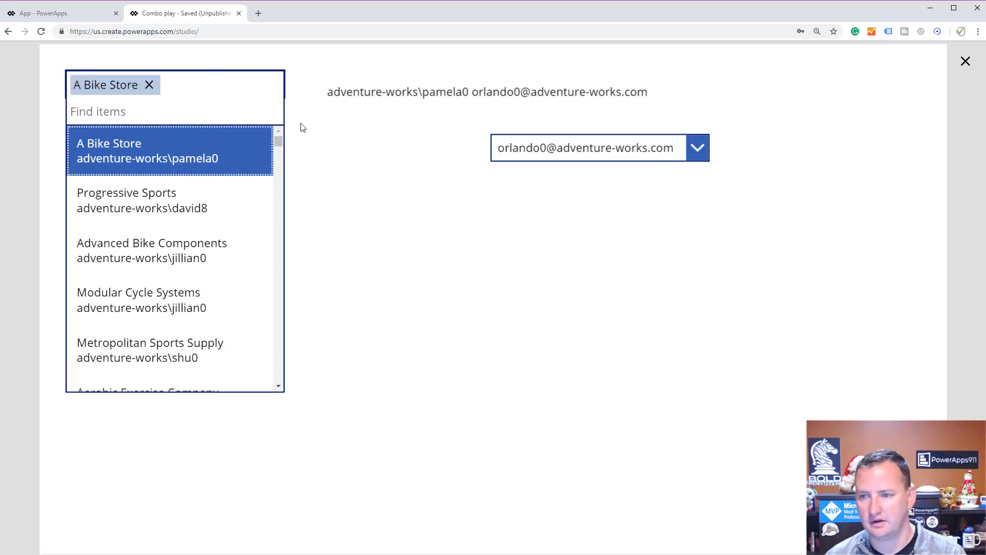
{"action": "left_click_drag", "start_coordinate": [475, 91], "coordinate": [646, 95]}
{"action": "key", "text": "ctrl+c"}
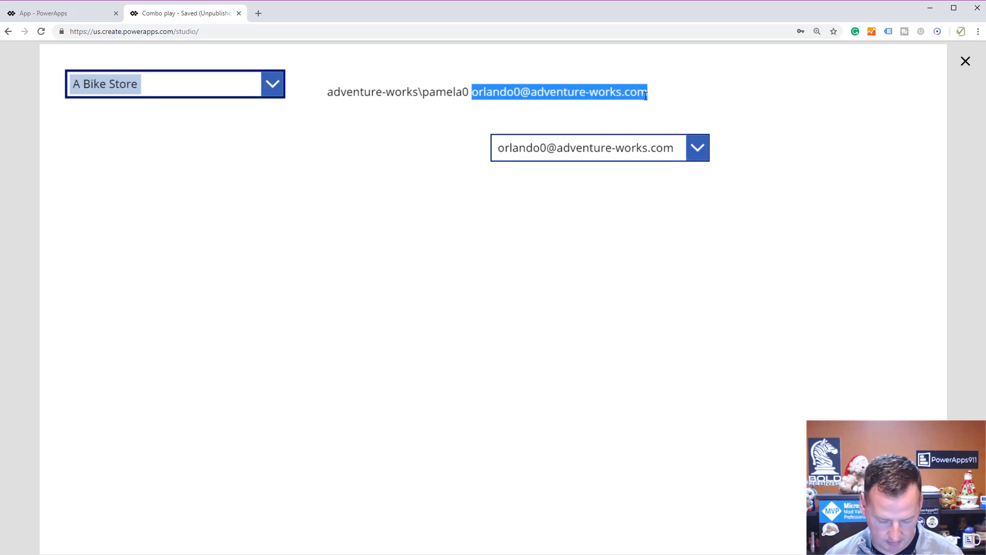
{"action": "left_click", "coordinate": [206, 89]}
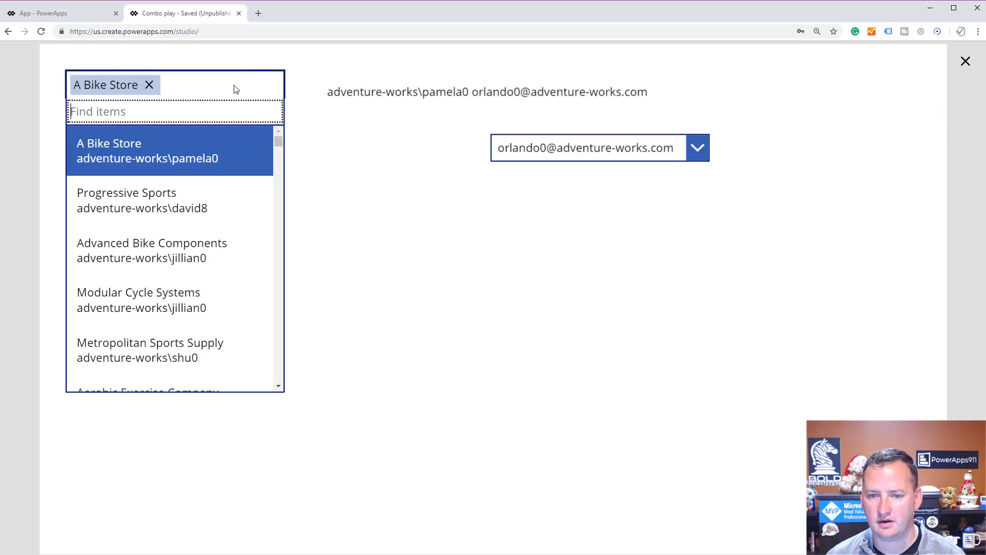
{"action": "left_click", "coordinate": [146, 85]}
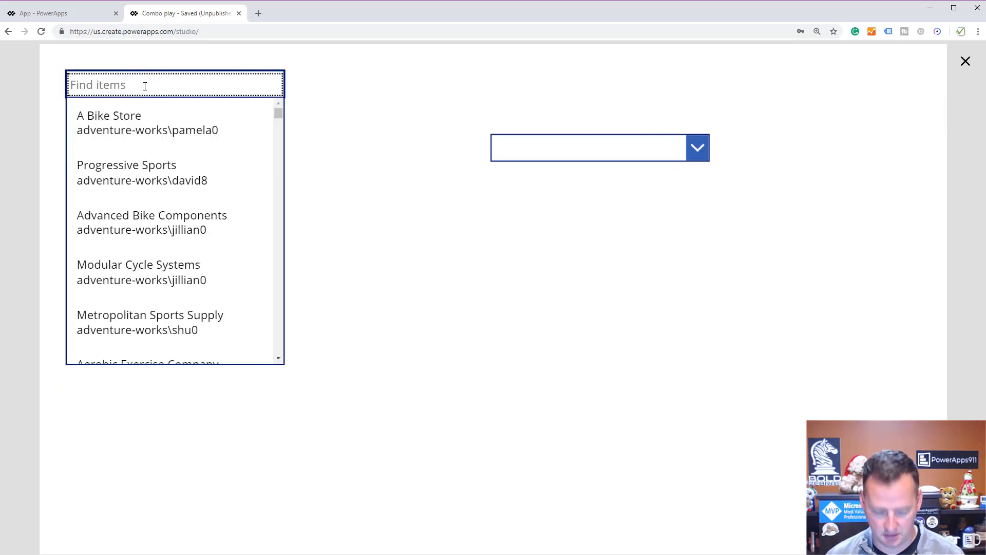
{"action": "key", "text": "ctrl+v"}
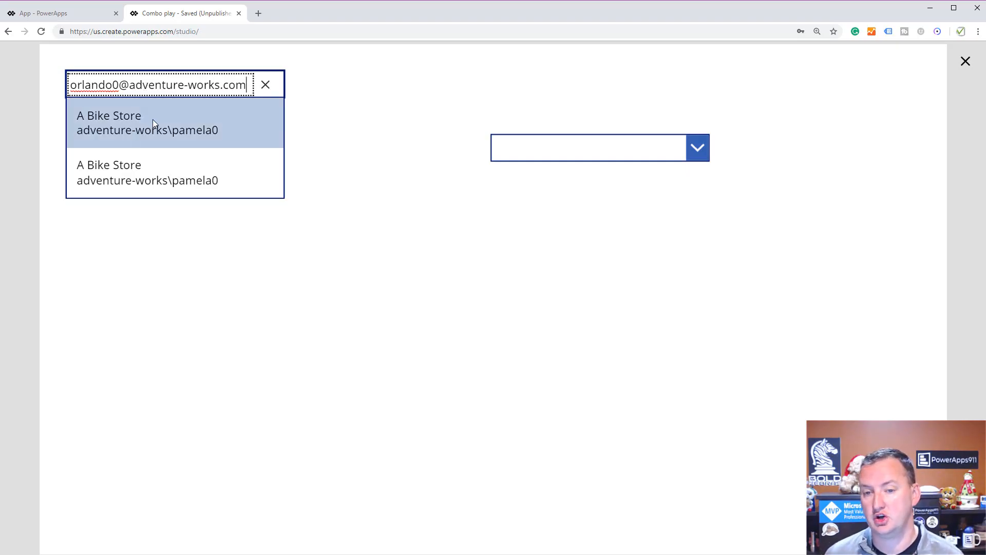
Step: Exit the preview and extend the combo box's SearchFields formula to ["CompanyName","EmailAddress", "SalesPerson"]
{"action": "left_click", "coordinate": [958, 67]}
{"action": "left_click", "coordinate": [247, 184]}
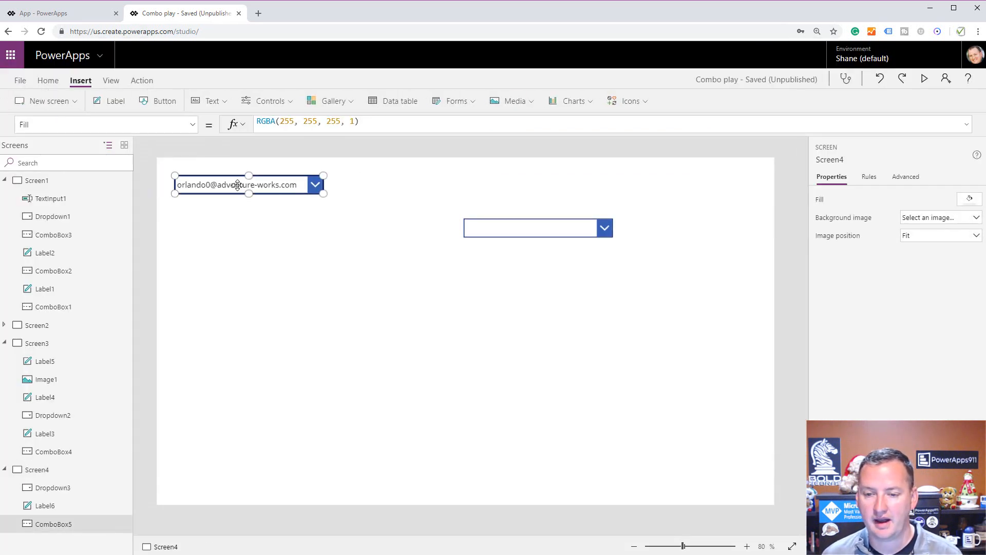
{"action": "left_click", "coordinate": [390, 123]}
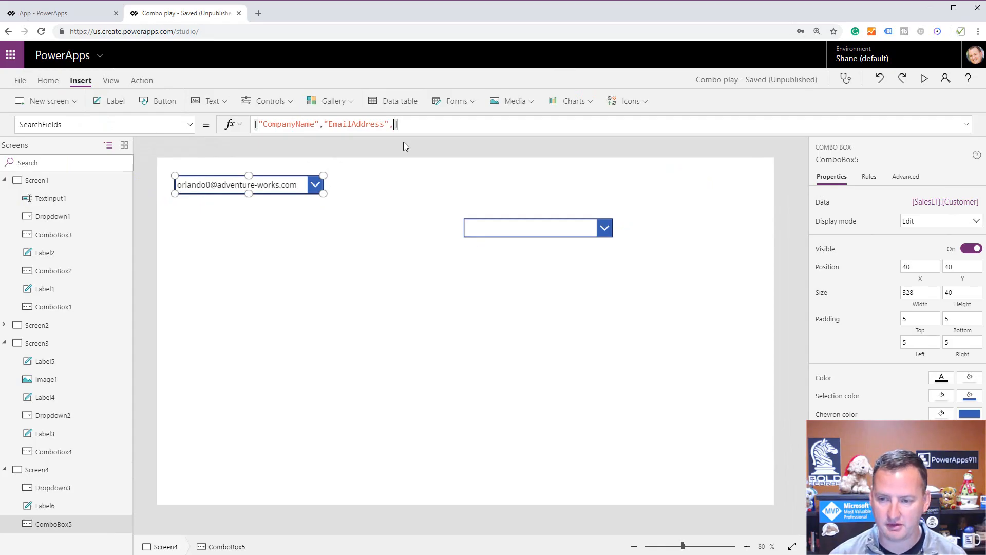
{"action": "type", "text": "\""}
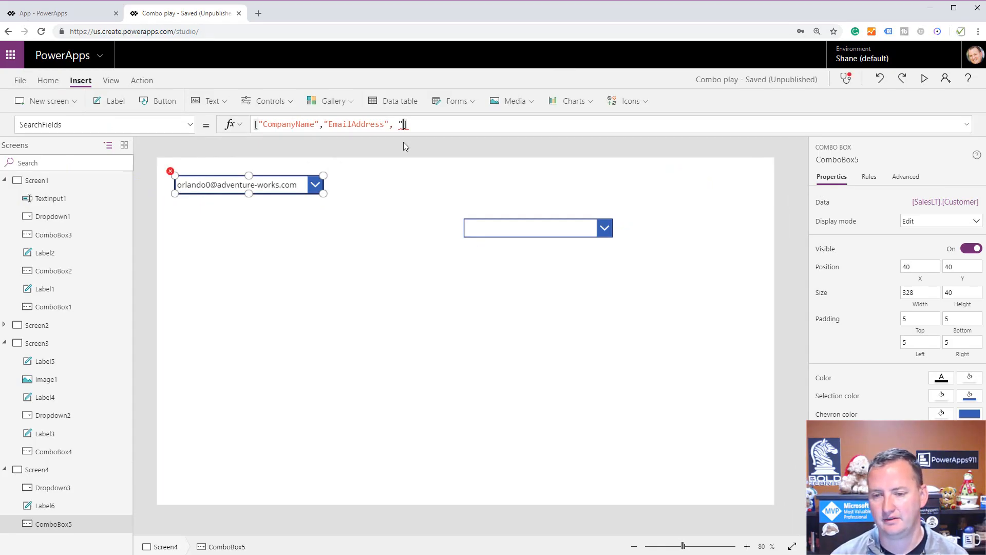
{"action": "type", "text": "SalesPerson\""}
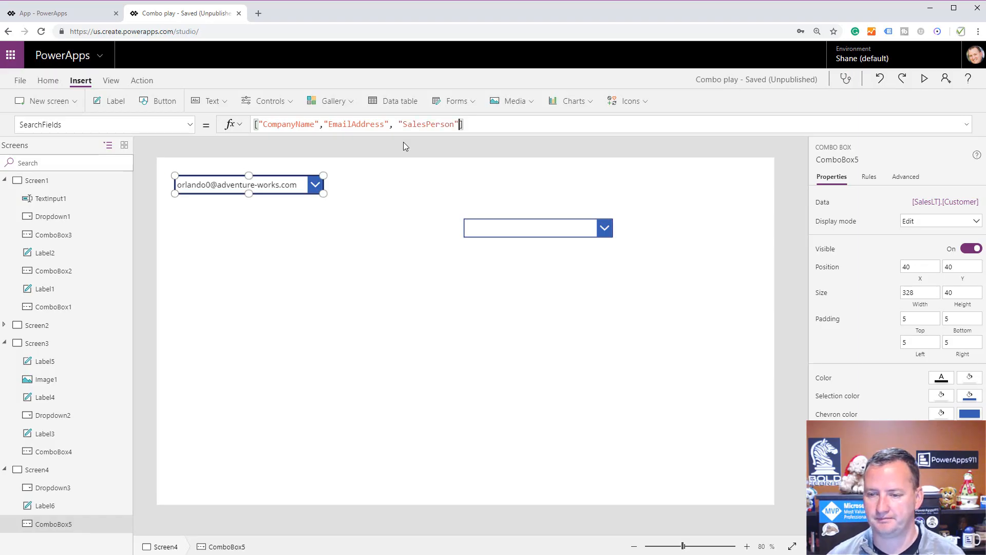
Step: Preview the app, search the combo box by the salesperson's first name instead of the e-mail address, and select A Bike Store
{"action": "left_click", "coordinate": [925, 78]}
{"action": "left_click", "coordinate": [273, 87]}
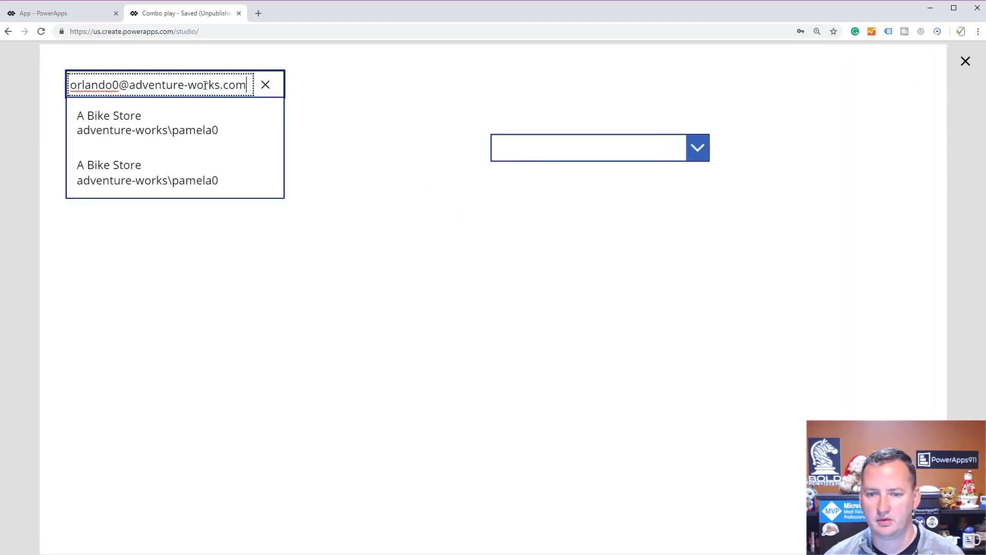
{"action": "left_click", "coordinate": [267, 88]}
{"action": "left_click", "coordinate": [209, 85]}
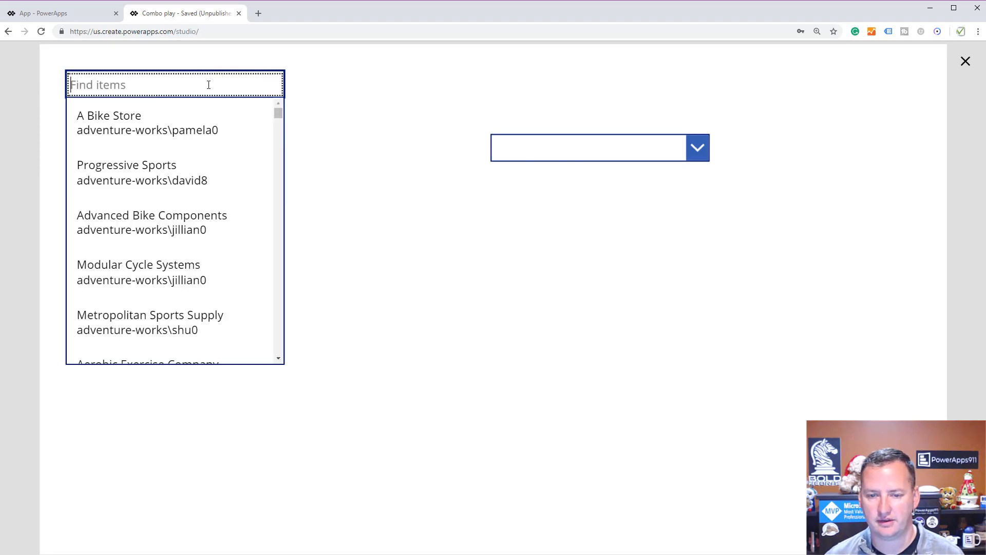
{"action": "type", "text": "pamela"}
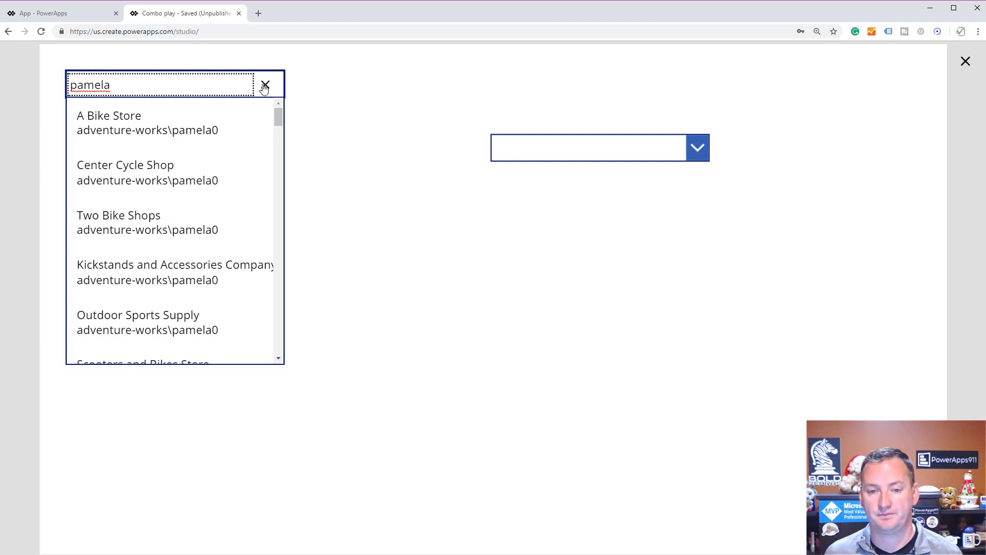
{"action": "left_click", "coordinate": [105, 124]}
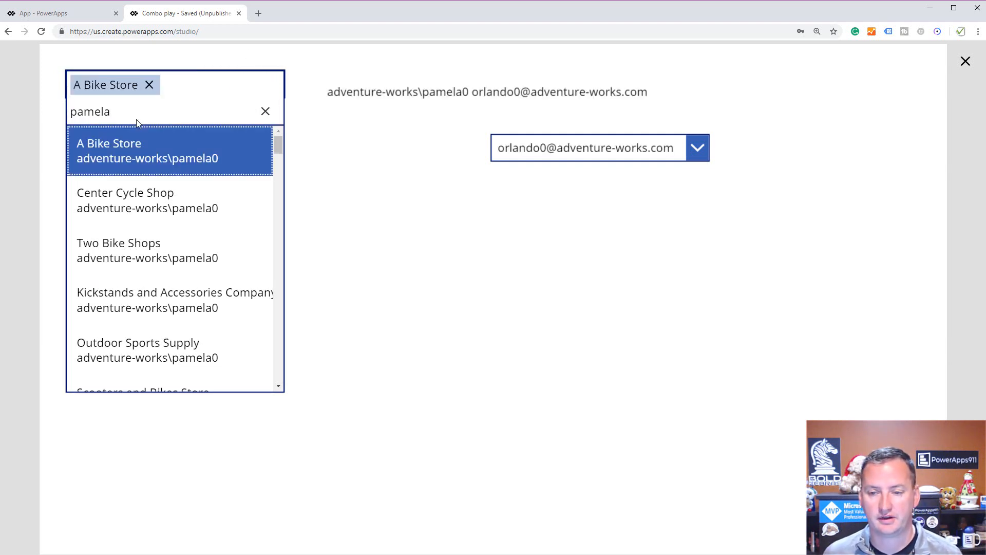
Step: Exit the preview and review the combo box's SearchFields formula and the label's Concat formula
{"action": "left_click", "coordinate": [966, 61]}
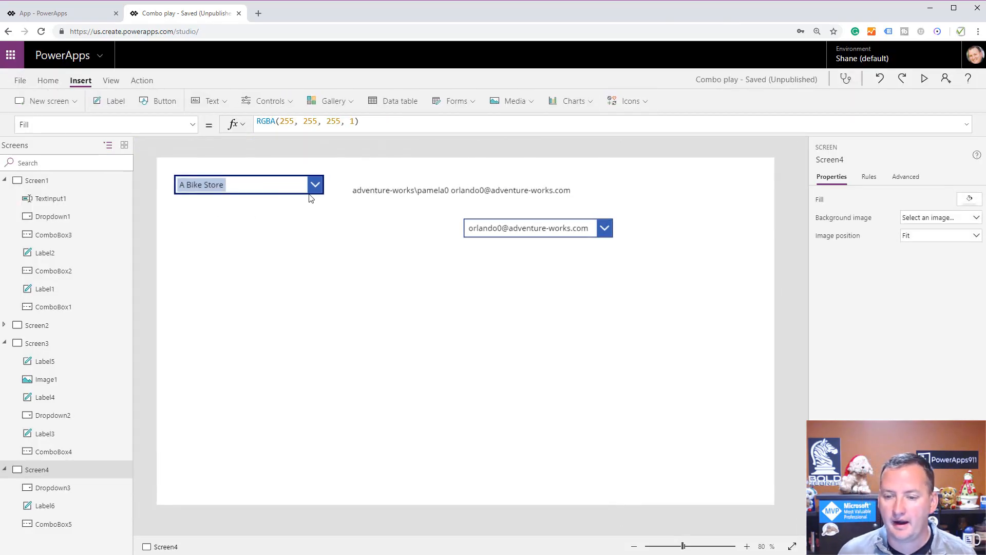
{"action": "left_click", "coordinate": [241, 187]}
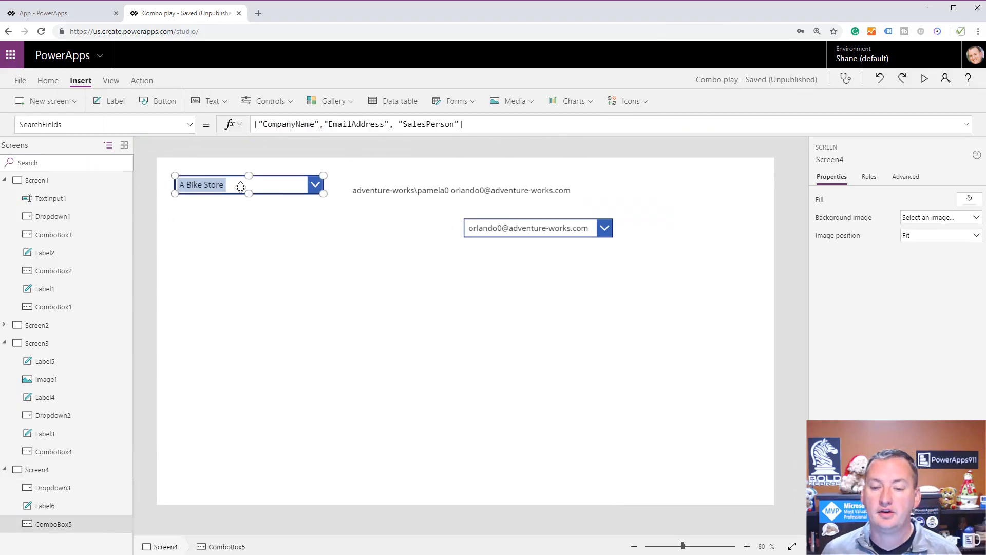
{"action": "left_click", "coordinate": [387, 189]}
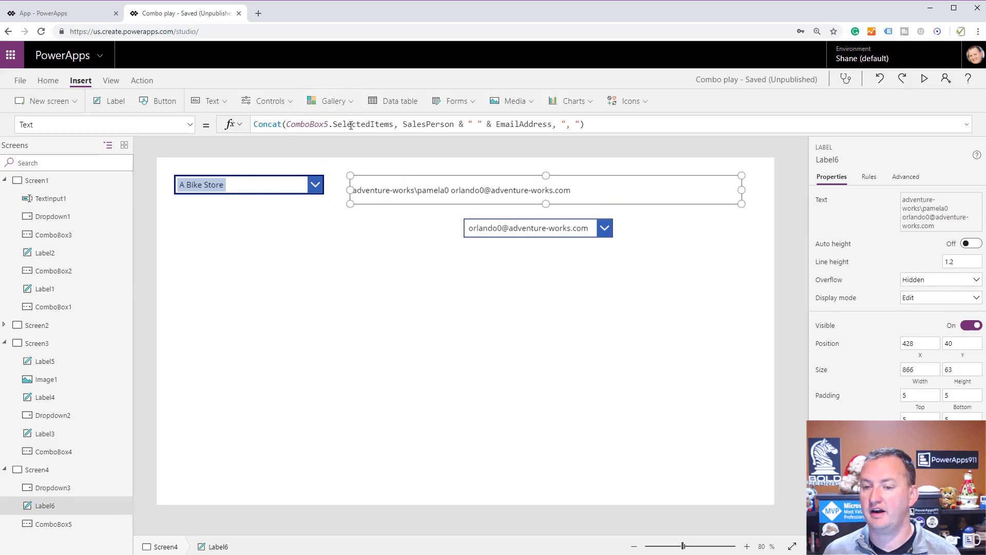
{"action": "left_click", "coordinate": [460, 264]}
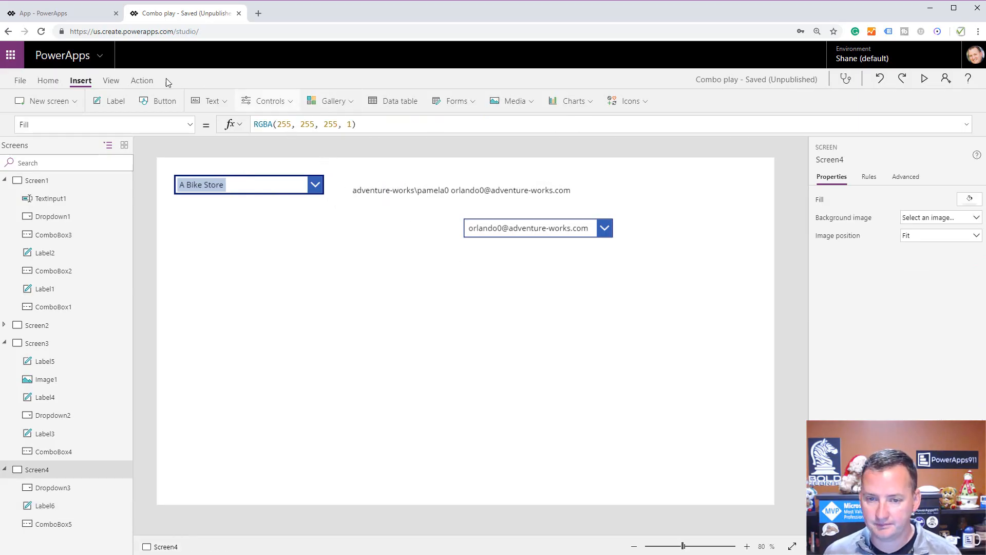
Step: Add a label below the existing controls on Screen4 and set its Text to ComboBox5.Selected.FirstName
{"action": "left_click", "coordinate": [111, 101]}
{"action": "left_click_drag", "start_coordinate": [232, 186], "coordinate": [427, 261]}
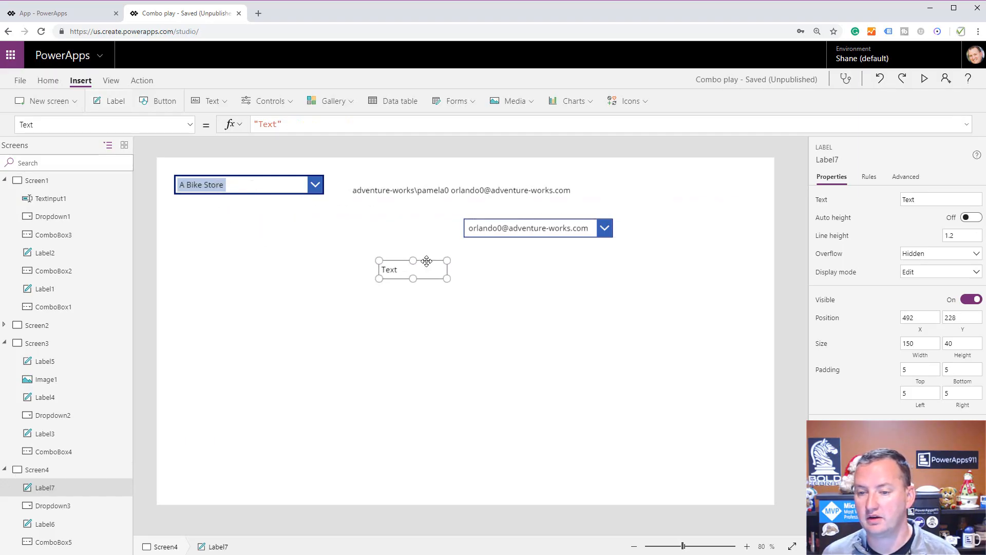
{"action": "left_click", "coordinate": [317, 128]}
{"action": "type", "text": "COmb"}
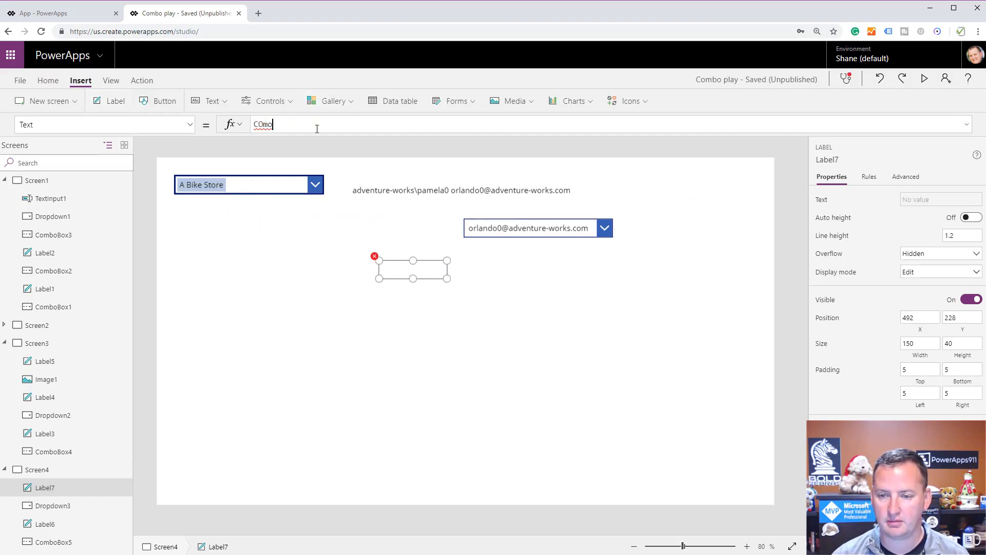
{"action": "type", "text": "oBox5"}
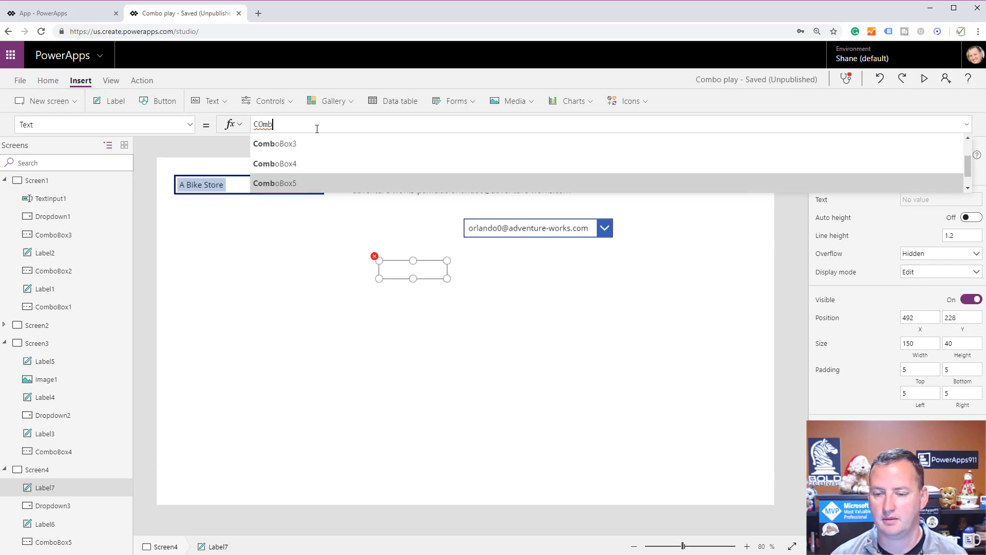
{"action": "type", "text": ".Se"}
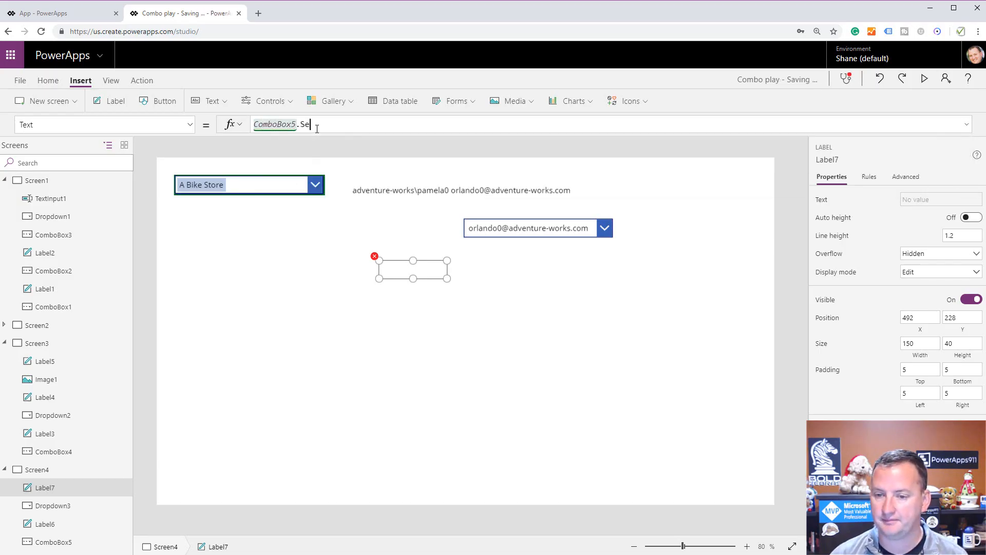
{"action": "type", "text": "l"}
{"action": "key", "text": "Down"}
{"action": "key", "text": "Down"}
{"action": "key", "text": "Tab"}
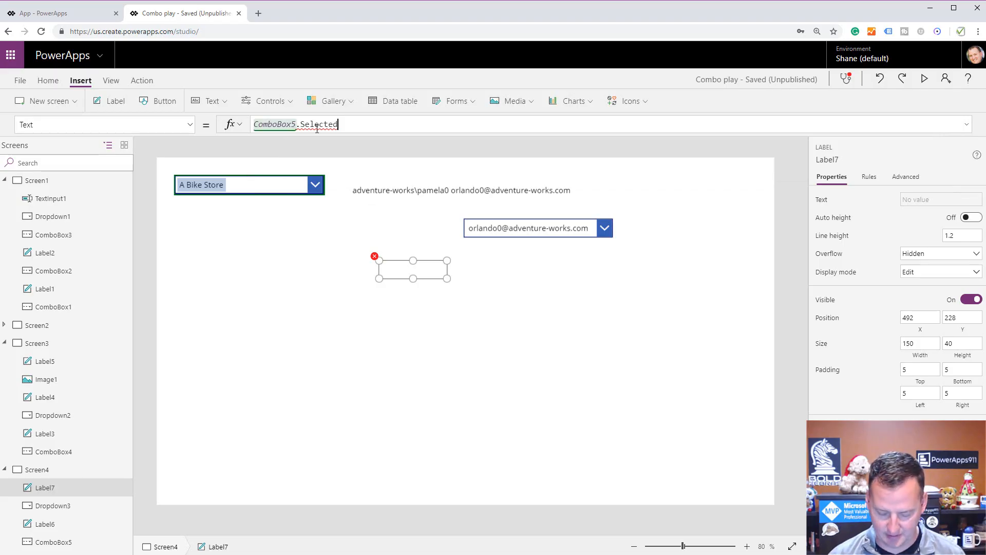
{"action": "type", "text": "."}
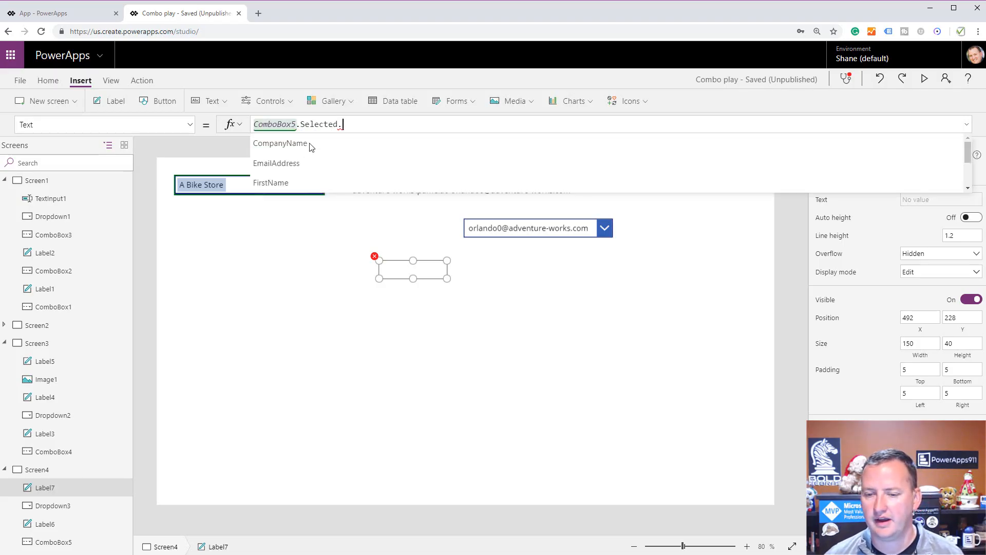
{"action": "left_click", "coordinate": [280, 186]}
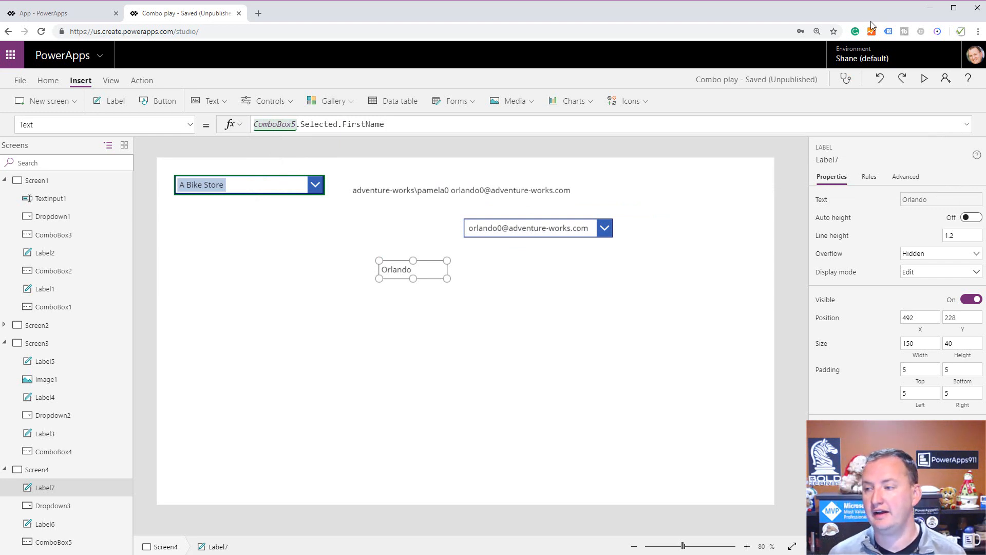
Step: Preview the app and add Center Cycle Shop and Two Bike Shops to the combo box selection to test the new label
{"action": "left_click", "coordinate": [923, 81]}
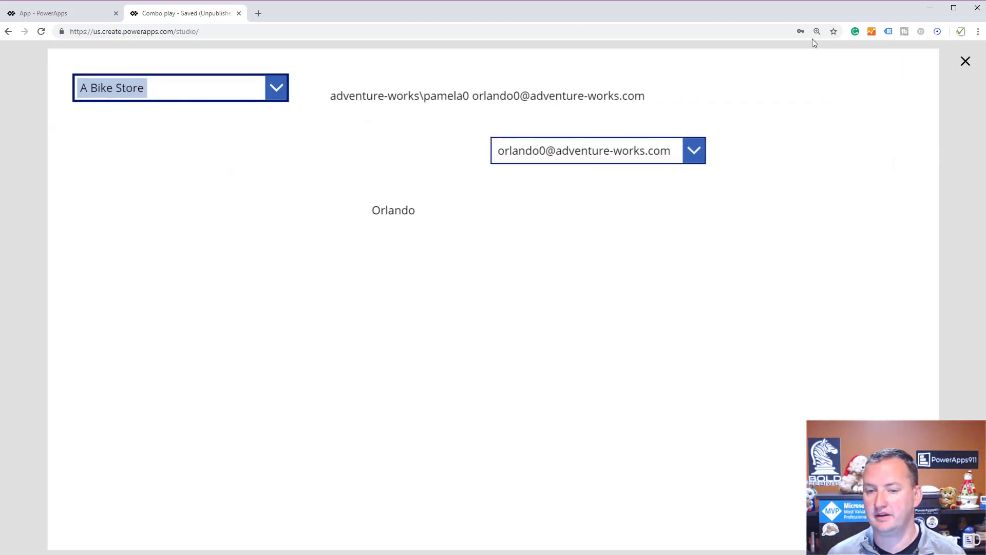
{"action": "left_click", "coordinate": [268, 84]}
{"action": "left_click", "coordinate": [190, 202]}
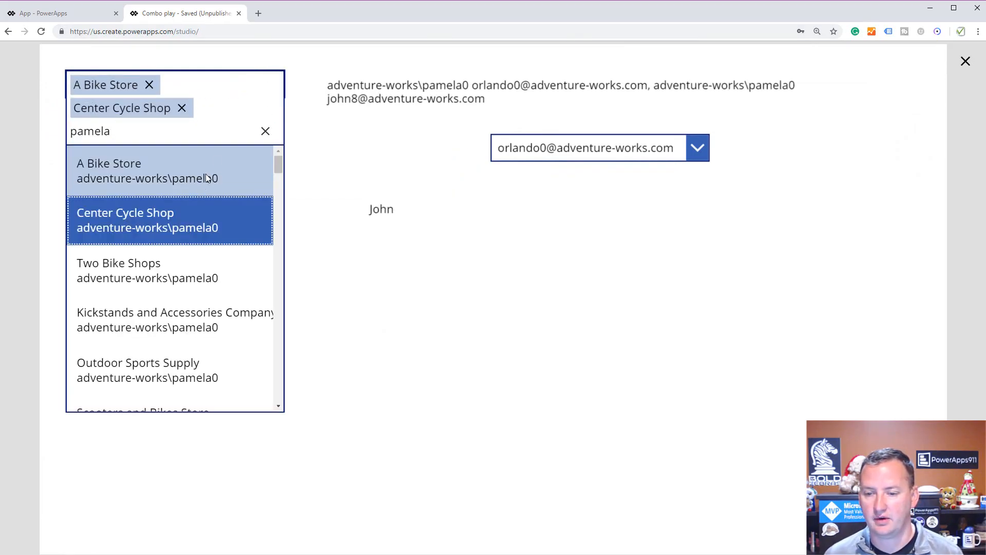
{"action": "left_click", "coordinate": [186, 267]}
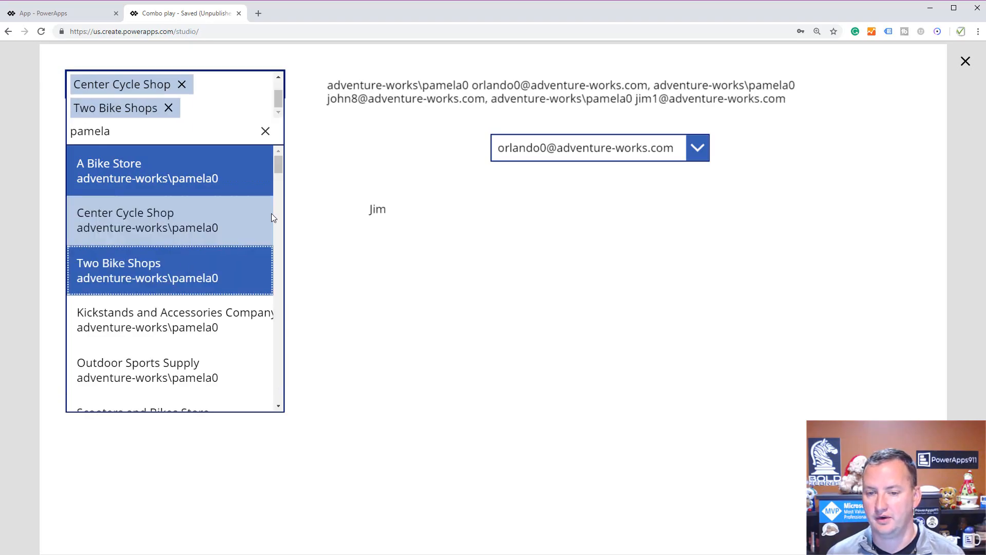
Step: Deselect Center Cycle Shop, Two Bike Shops and A Bike Store one by one and exit the preview
{"action": "left_click", "coordinate": [181, 85]}
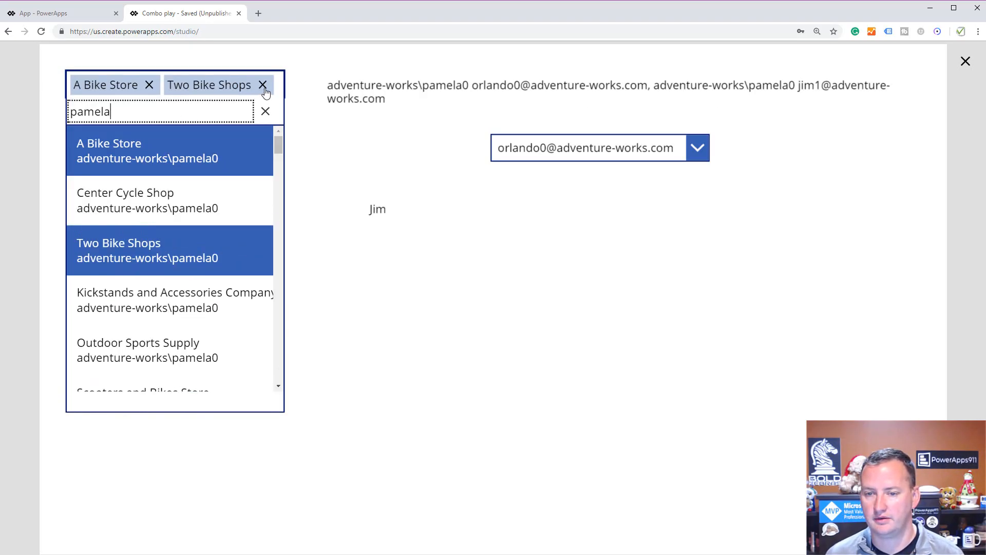
{"action": "left_click", "coordinate": [262, 86]}
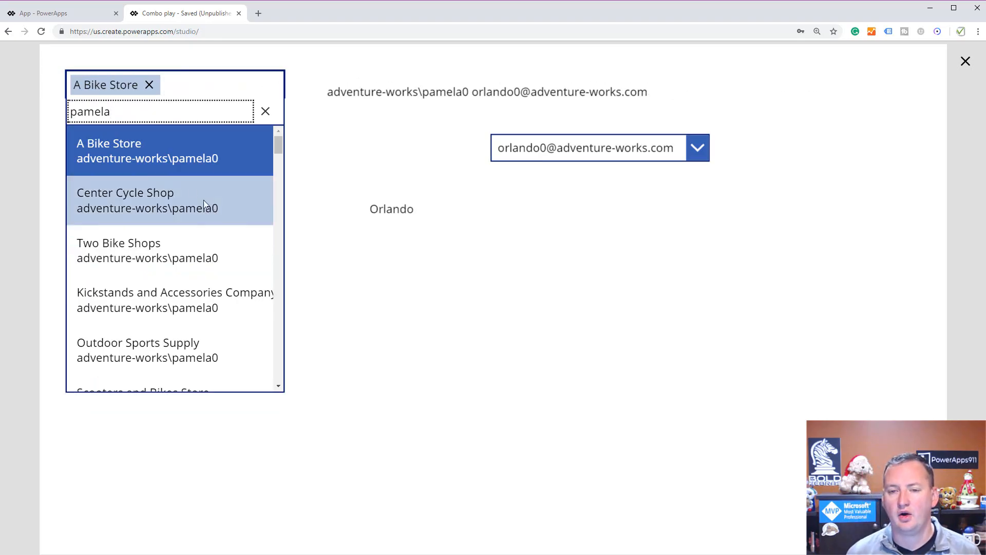
{"action": "left_click", "coordinate": [149, 85]}
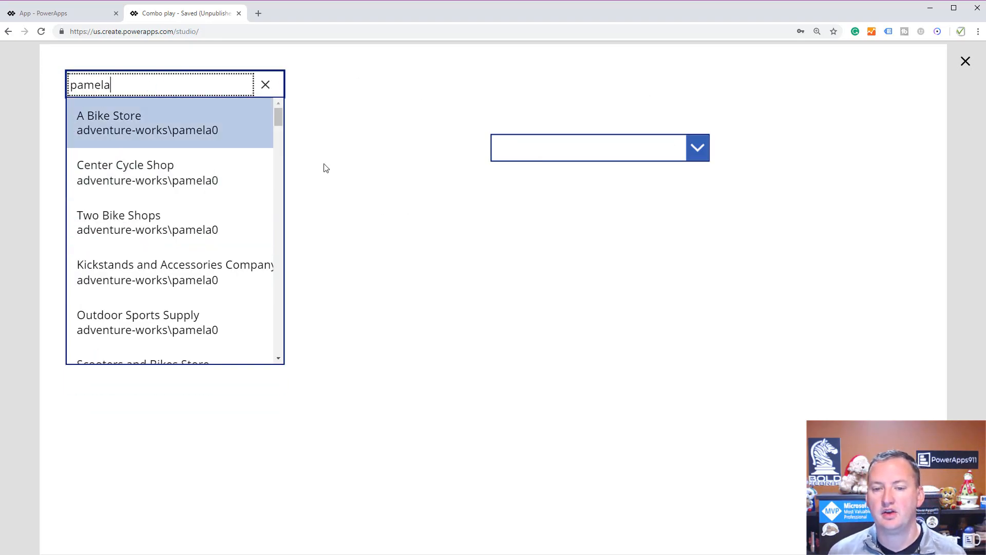
{"action": "left_click", "coordinate": [965, 61]}
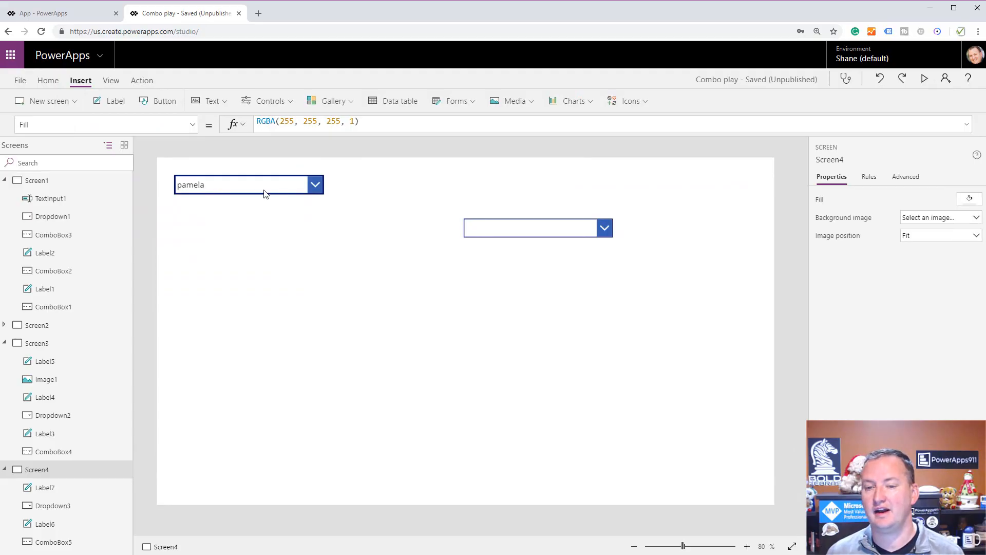
Step: Review the combo box's SelectMultiple property and the wide label's Concat formula
{"action": "left_click", "coordinate": [460, 190]}
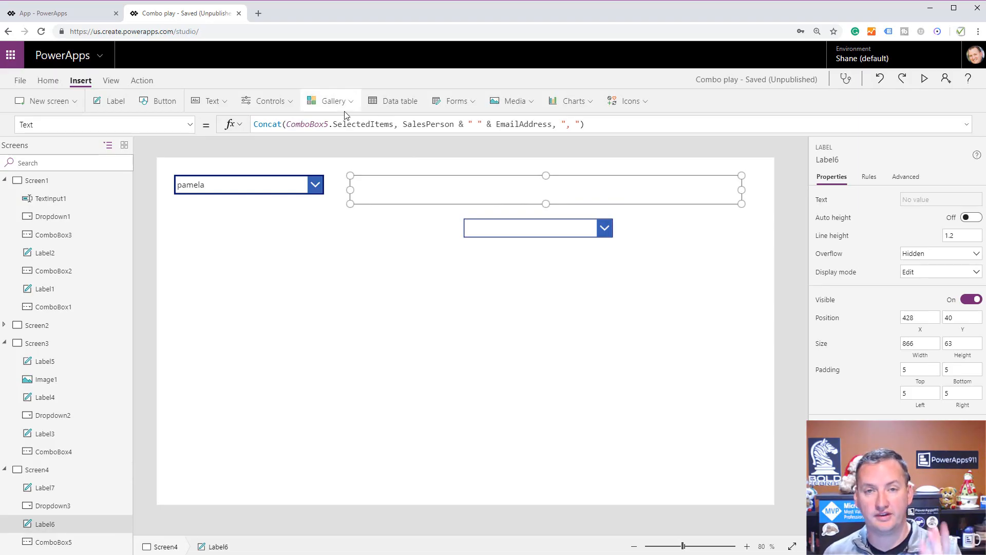
{"action": "left_click", "coordinate": [189, 125]}
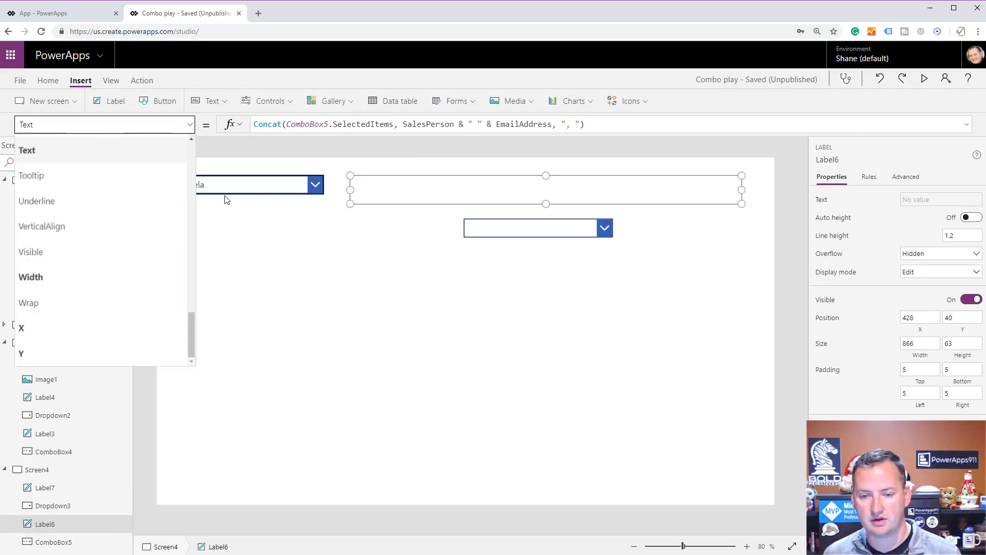
{"action": "left_click", "coordinate": [229, 185]}
{"action": "left_click", "coordinate": [191, 126]}
{"action": "scroll", "coordinate": [141, 267], "scroll_direction": "down", "scroll_amount": 5}
{"action": "scroll", "coordinate": [125, 253], "scroll_direction": "up", "scroll_amount": 2}
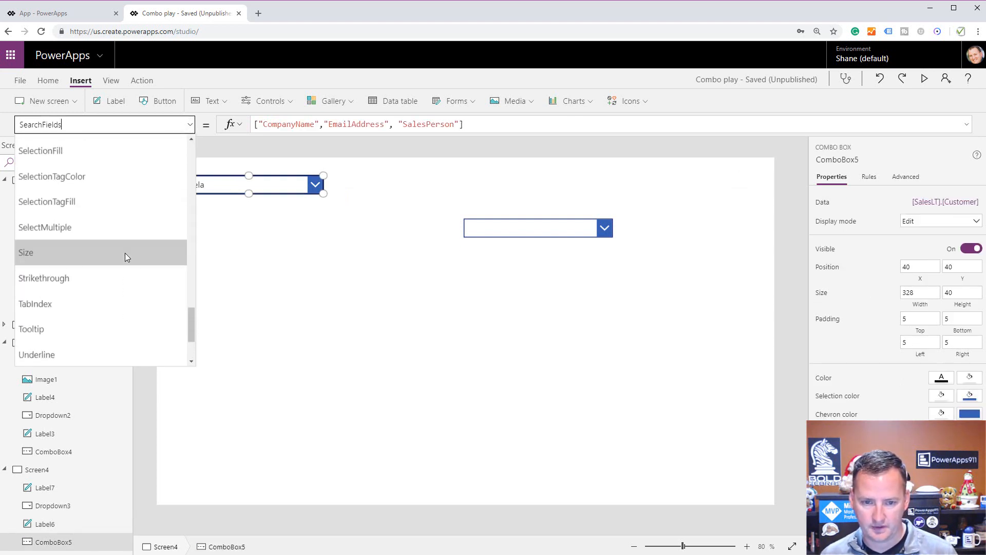
{"action": "left_click", "coordinate": [121, 235]}
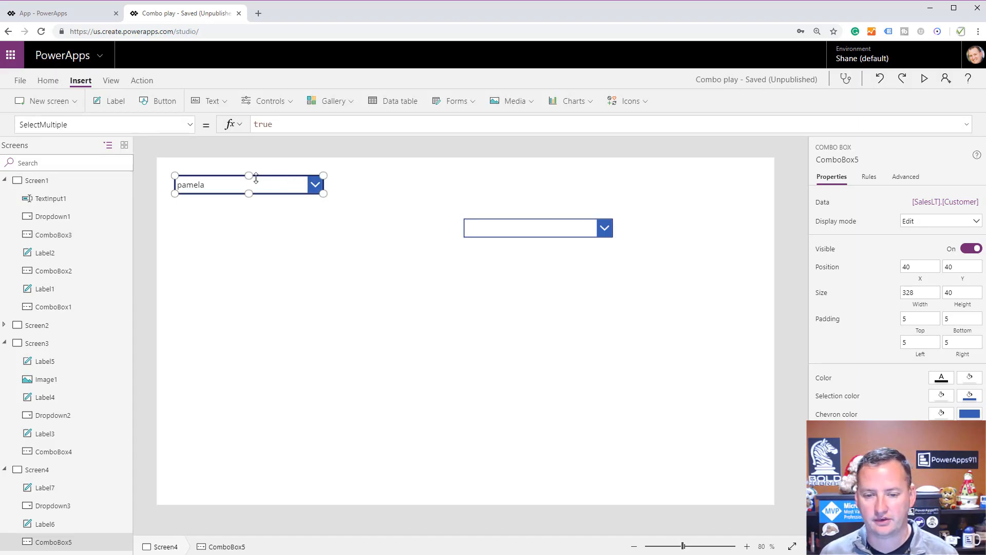
{"action": "left_click", "coordinate": [454, 176]}
{"action": "left_click", "coordinate": [466, 190]}
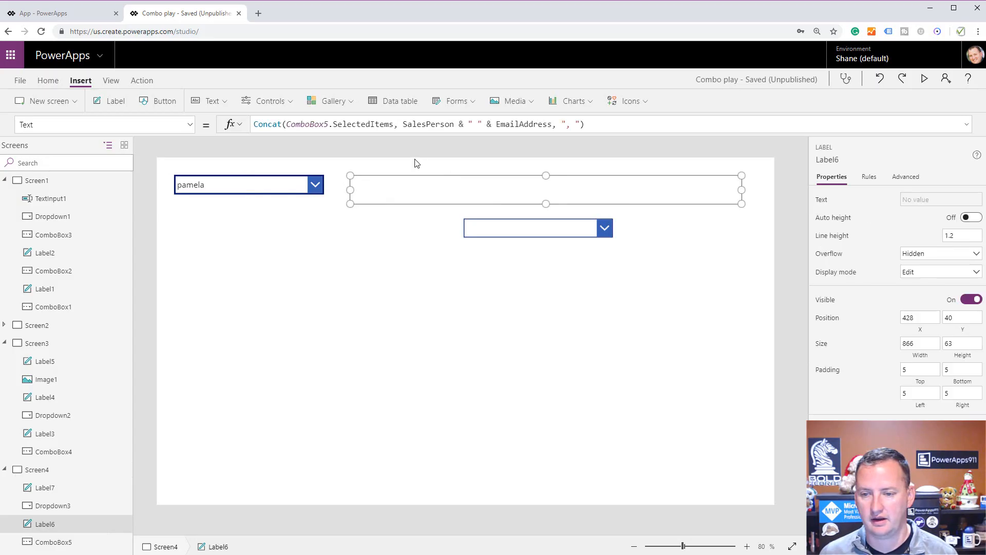
Step: Preview the app, select A Bike Store, copy the salesperson value from the label and exit the preview
{"action": "left_click", "coordinate": [924, 79]}
{"action": "left_click", "coordinate": [278, 93]}
{"action": "left_click", "coordinate": [177, 133]}
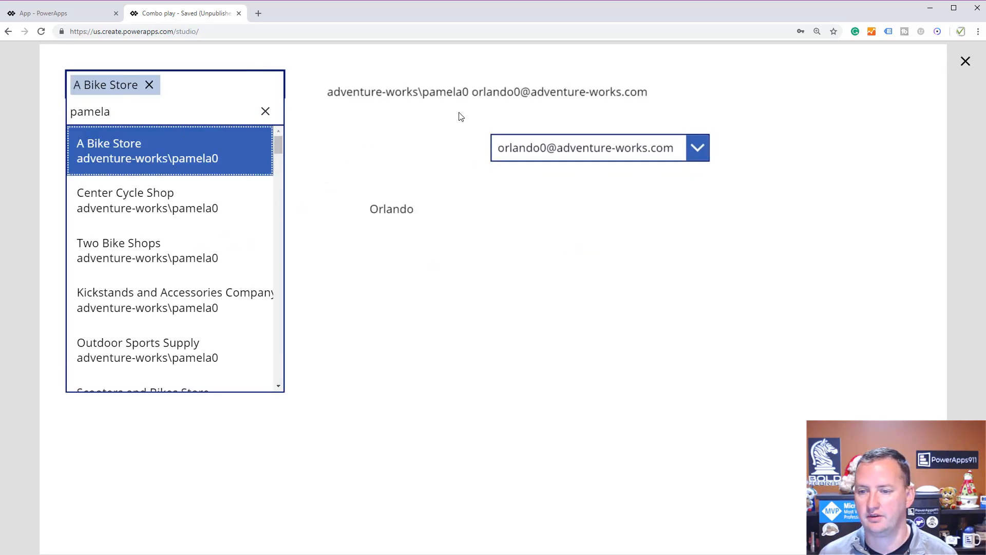
{"action": "left_click_drag", "start_coordinate": [469, 92], "coordinate": [317, 96]}
{"action": "key", "text": "ctrl+c"}
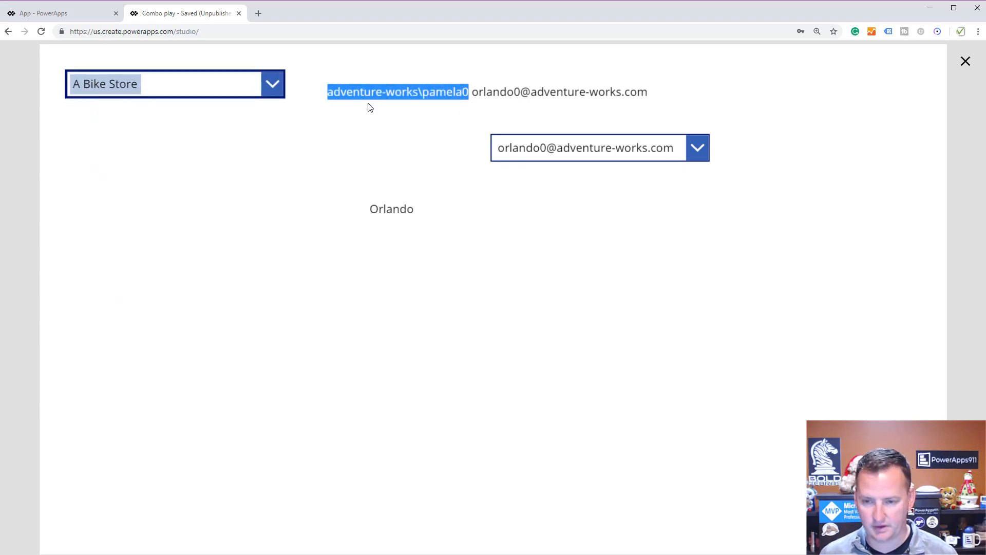
{"action": "left_click", "coordinate": [966, 61]}
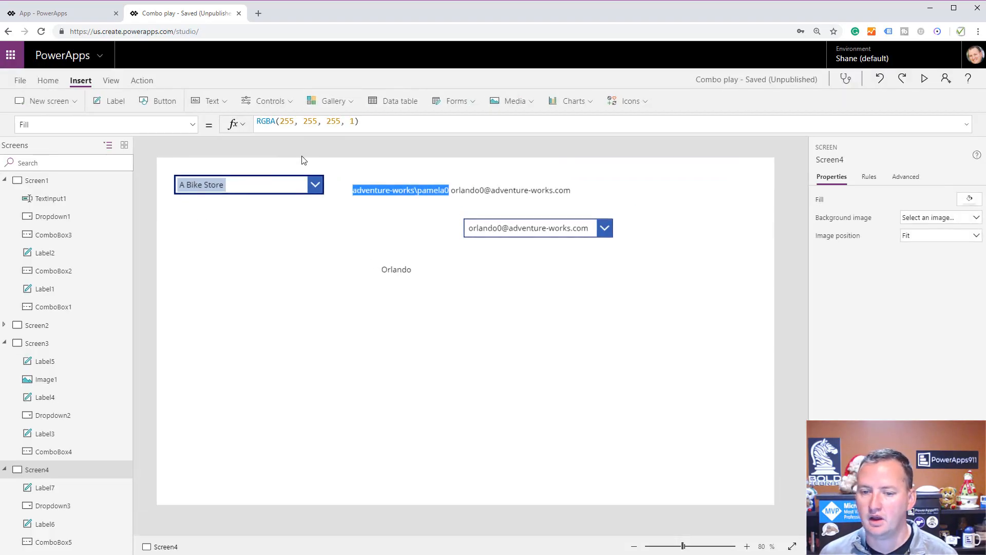
Step: Wrap ComboBox5's Items formula in a Filter on '[SalesLT].[Customer]' where SalesPerson equals the copied salesperson value
{"action": "left_click", "coordinate": [297, 187]}
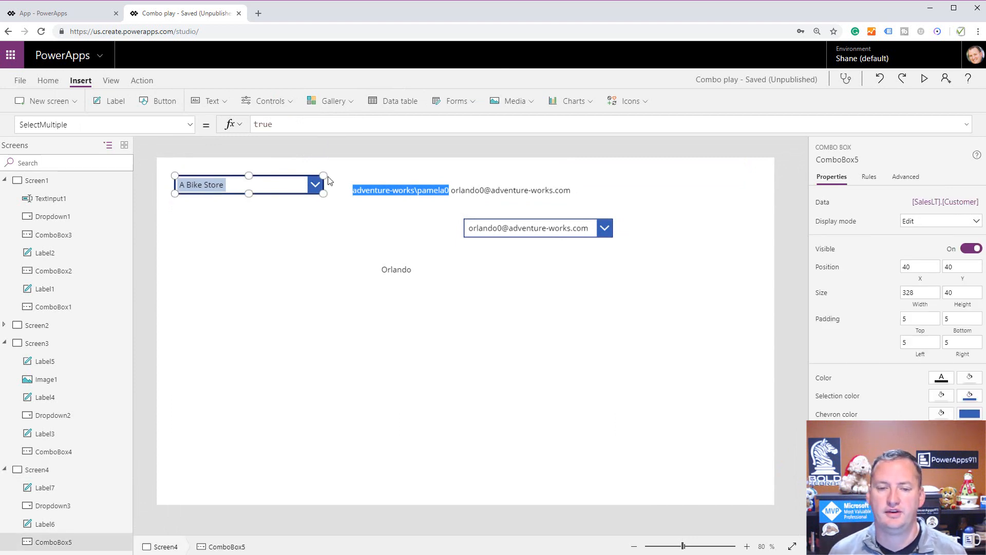
{"action": "left_click", "coordinate": [190, 125]}
{"action": "scroll", "coordinate": [123, 261], "scroll_direction": "up", "scroll_amount": 5}
{"action": "left_click", "coordinate": [123, 261]}
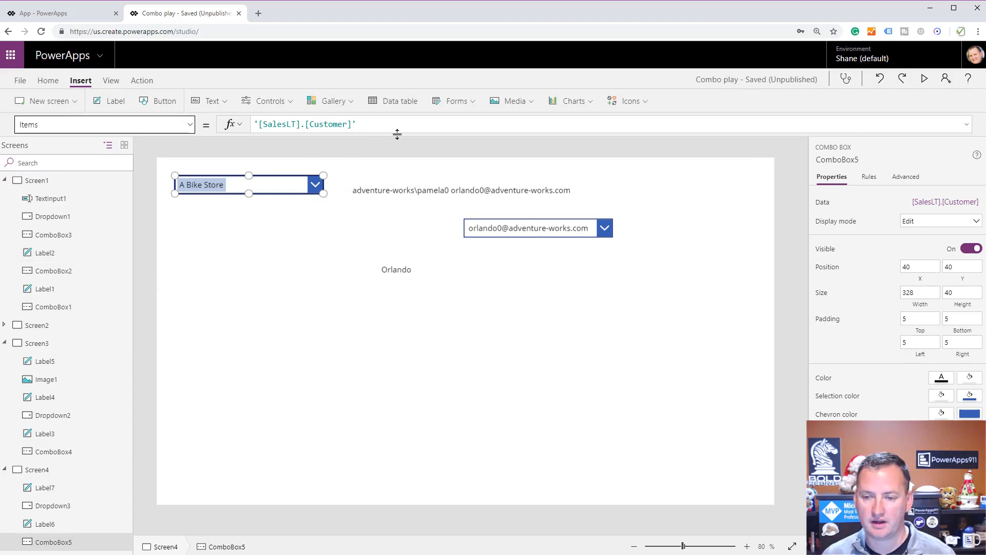
{"action": "left_click", "coordinate": [410, 125]}
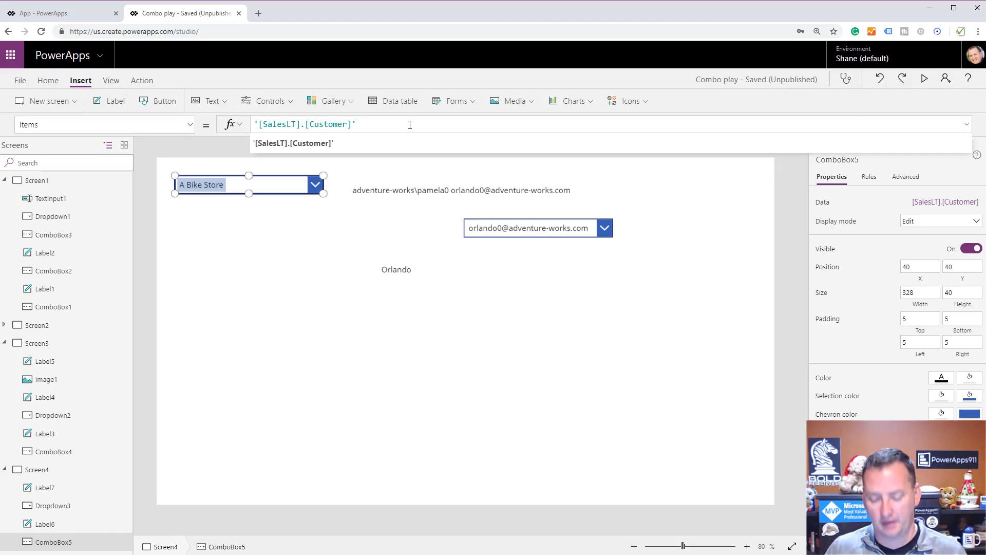
{"action": "type", "text": "Filter("}
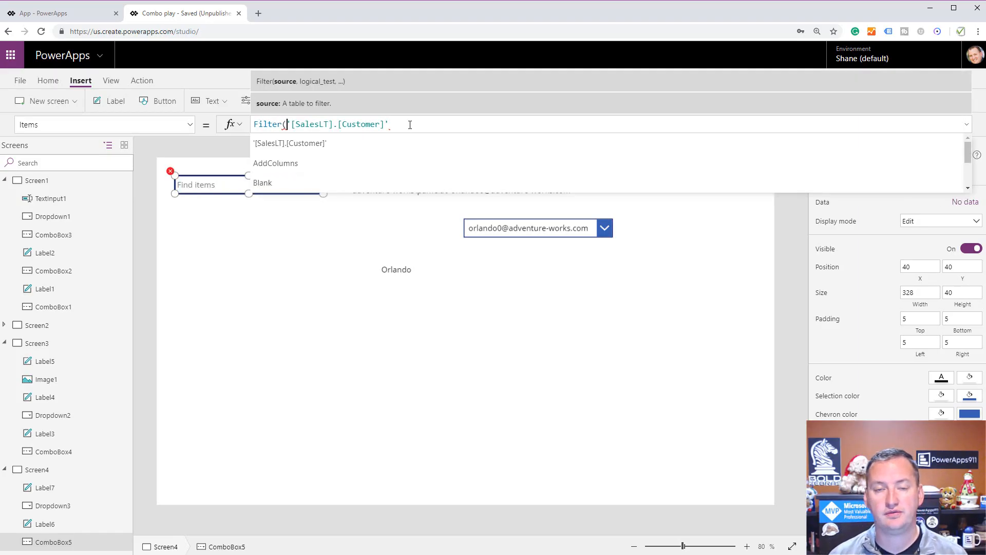
{"action": "key", "text": "End"}
{"action": "type", "text": ", Sa"}
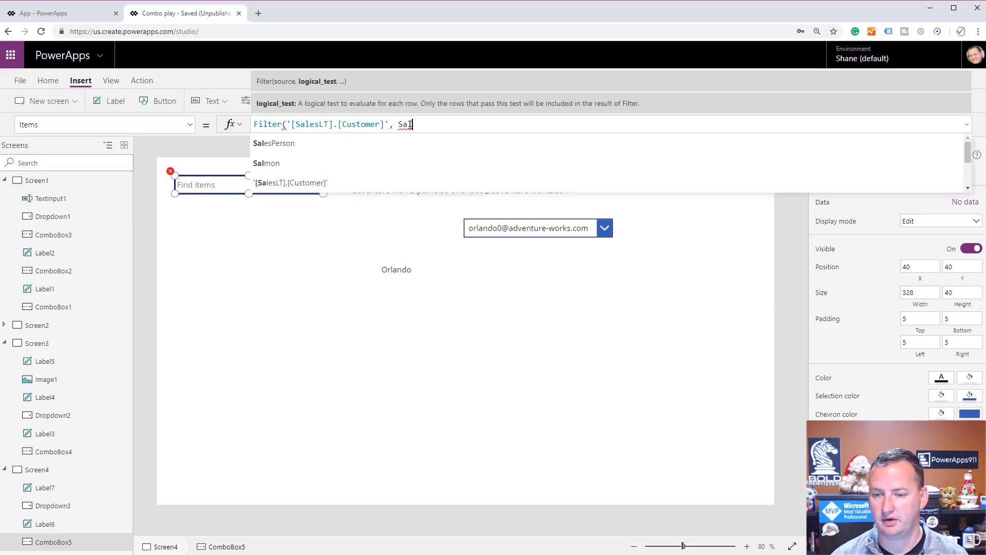
{"action": "key", "text": "Tab"}
{"action": "type", "text": "= "}
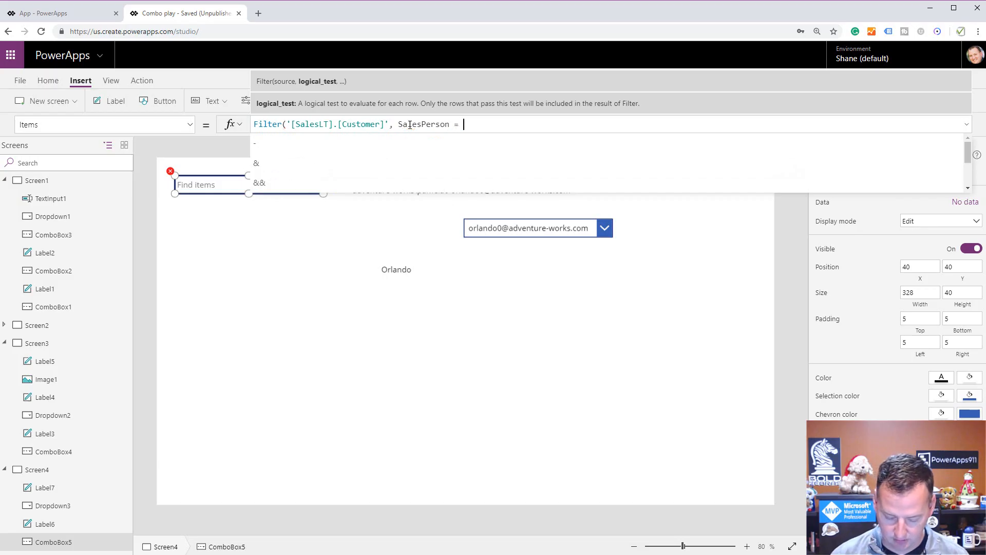
{"action": "type", "text": "\""}
{"action": "key", "text": "ctrl+v"}
{"action": "type", "text": "\""}
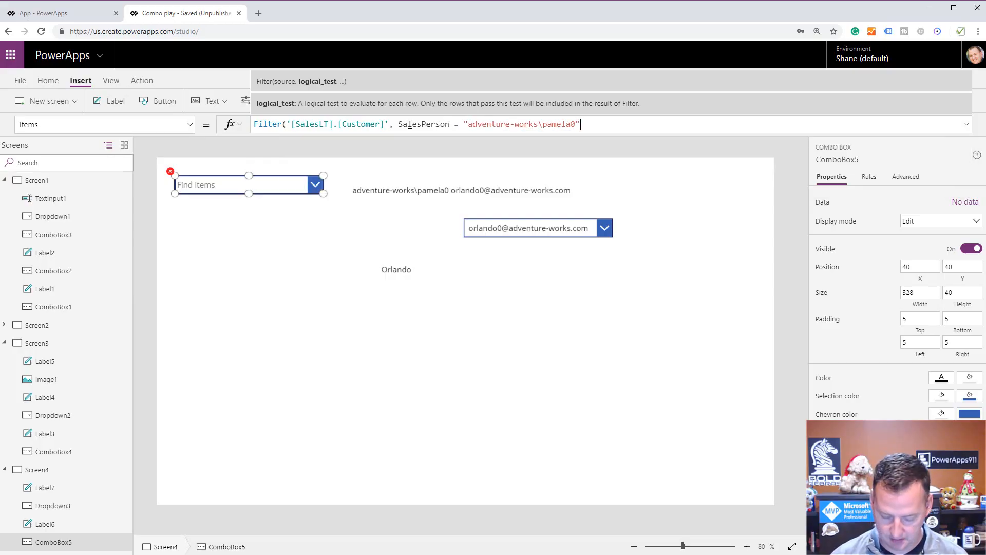
{"action": "type", "text": ")"}
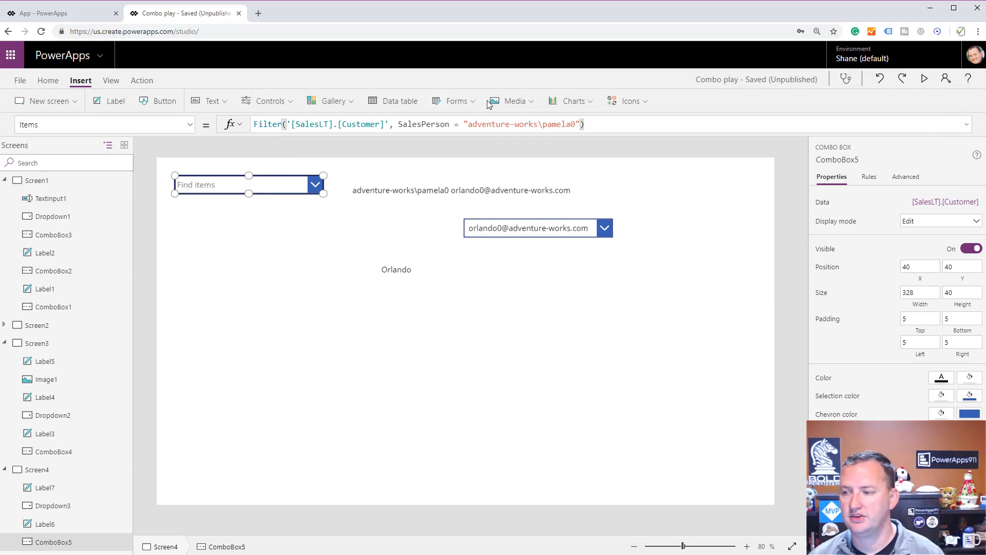
Step: Preview the app, check the entries in the filtered combo box's list and exit the preview
{"action": "left_click", "coordinate": [925, 78]}
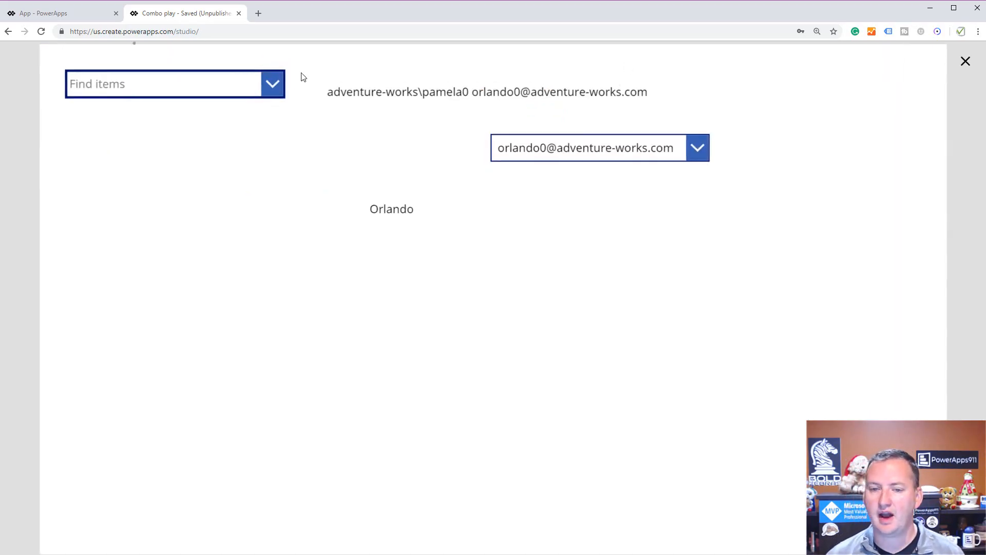
{"action": "left_click", "coordinate": [278, 88]}
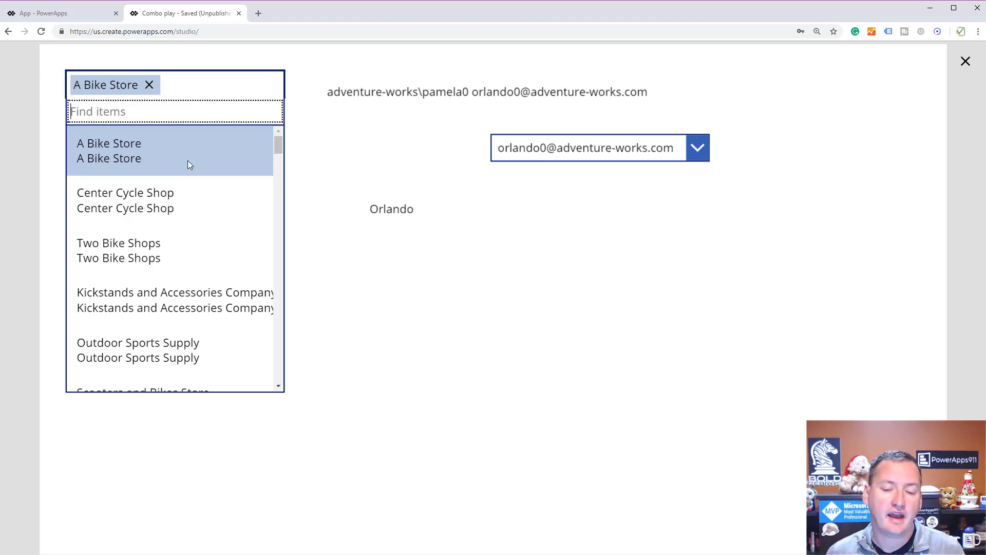
{"action": "left_click", "coordinate": [965, 69]}
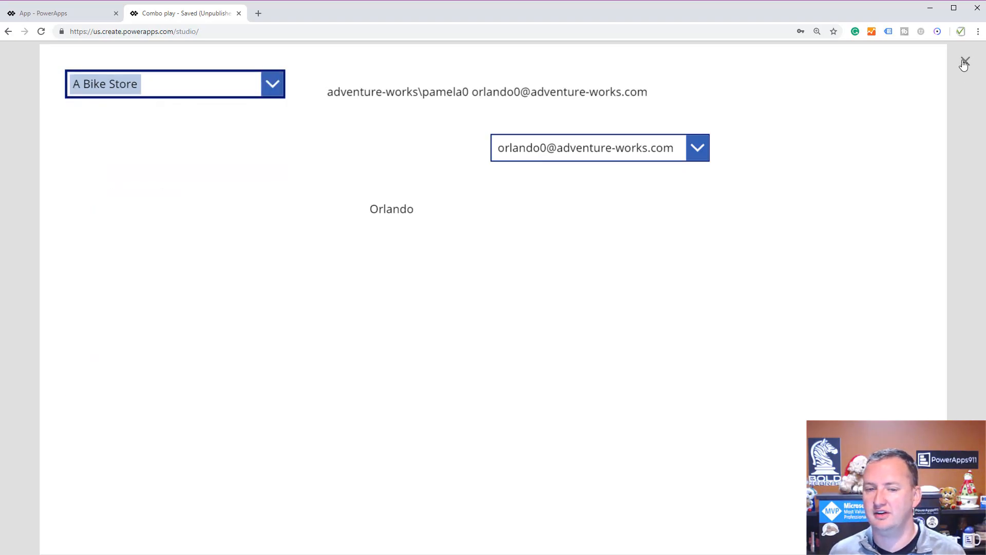
{"action": "left_click", "coordinate": [965, 68]}
Step: Set the secondary text of ComboBox5 to SalesPerson in its data settings
{"action": "left_click", "coordinate": [254, 180]}
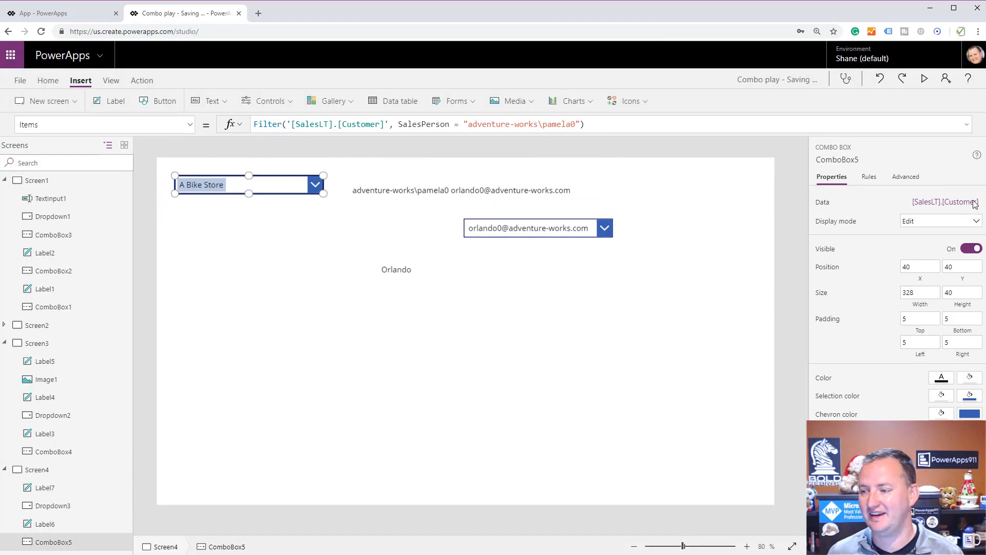
{"action": "left_click", "coordinate": [969, 202]}
{"action": "left_click", "coordinate": [744, 343]}
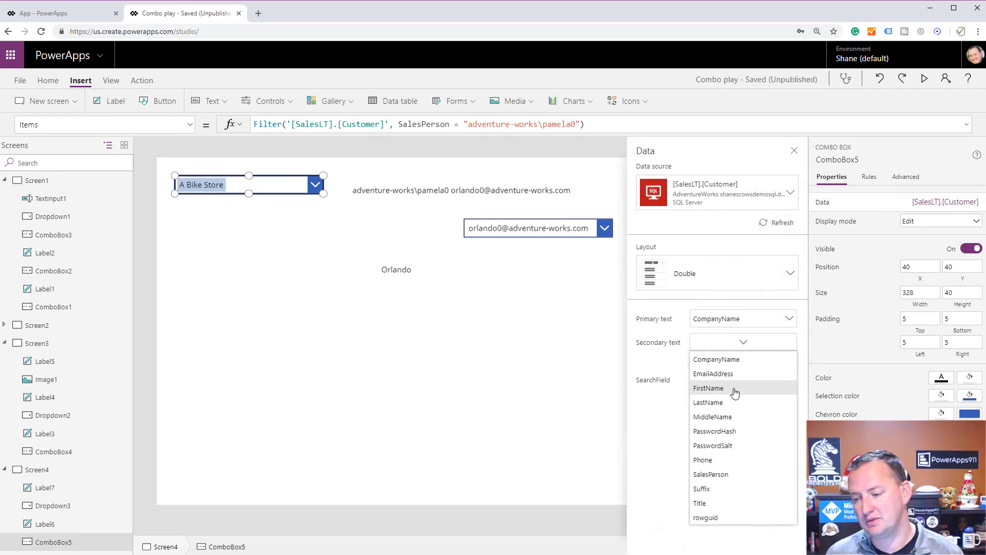
{"action": "left_click", "coordinate": [746, 475]}
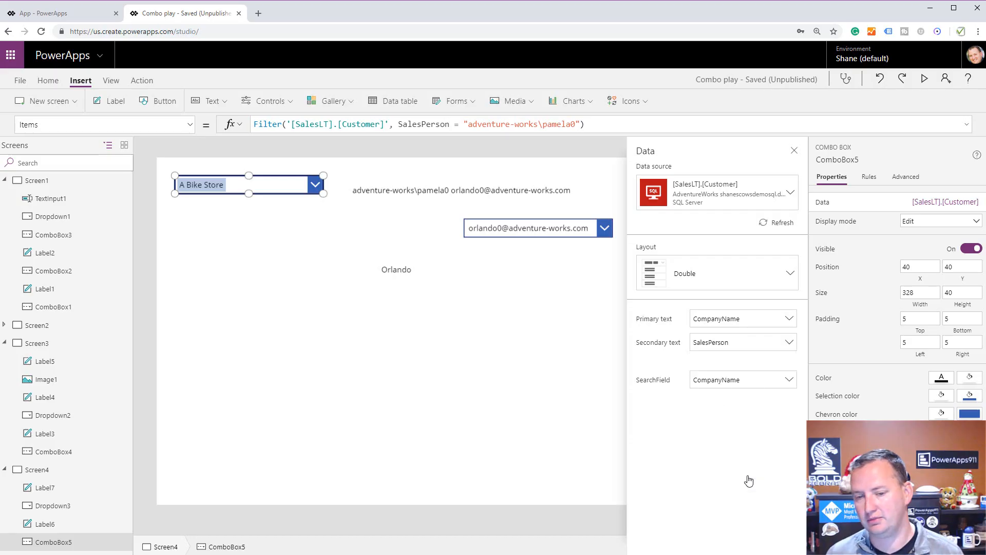
Step: Preview the app, remove the A Bike Store selection, check the salesperson shown under each company in the list and exit the preview
{"action": "left_click", "coordinate": [926, 78]}
{"action": "left_click", "coordinate": [272, 88]}
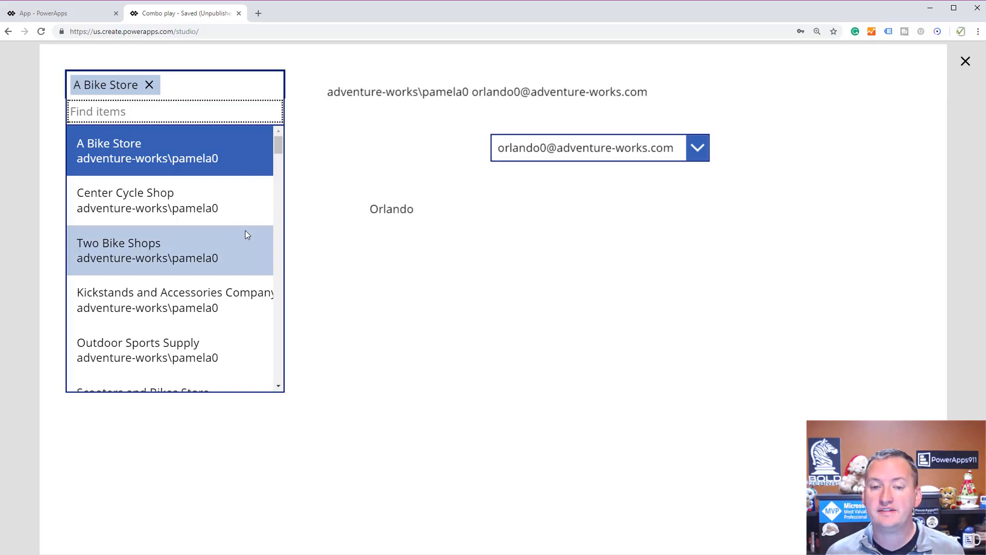
{"action": "left_click", "coordinate": [150, 85]}
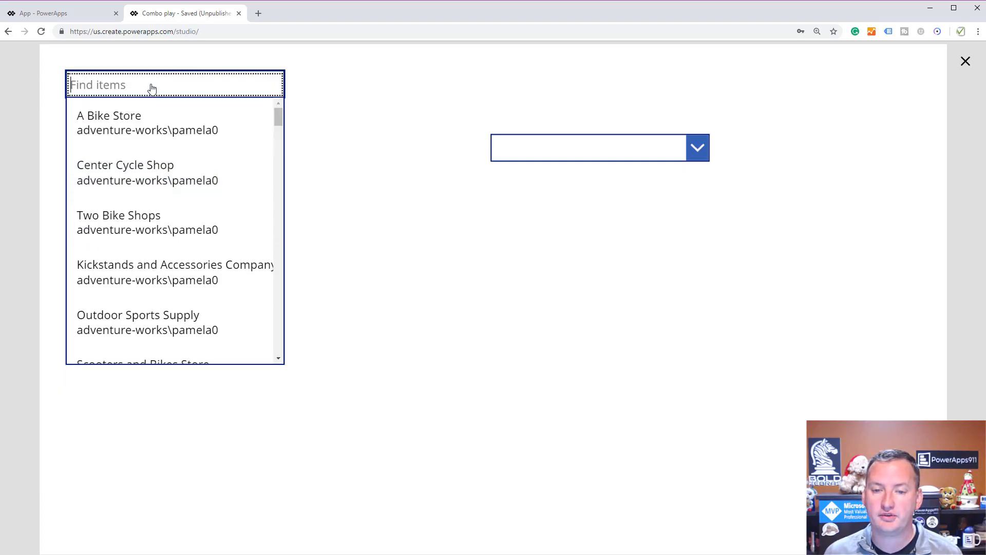
{"action": "scroll", "coordinate": [208, 275], "scroll_direction": "down", "scroll_amount": 5}
{"action": "scroll", "coordinate": [208, 275], "scroll_direction": "down", "scroll_amount": 10}
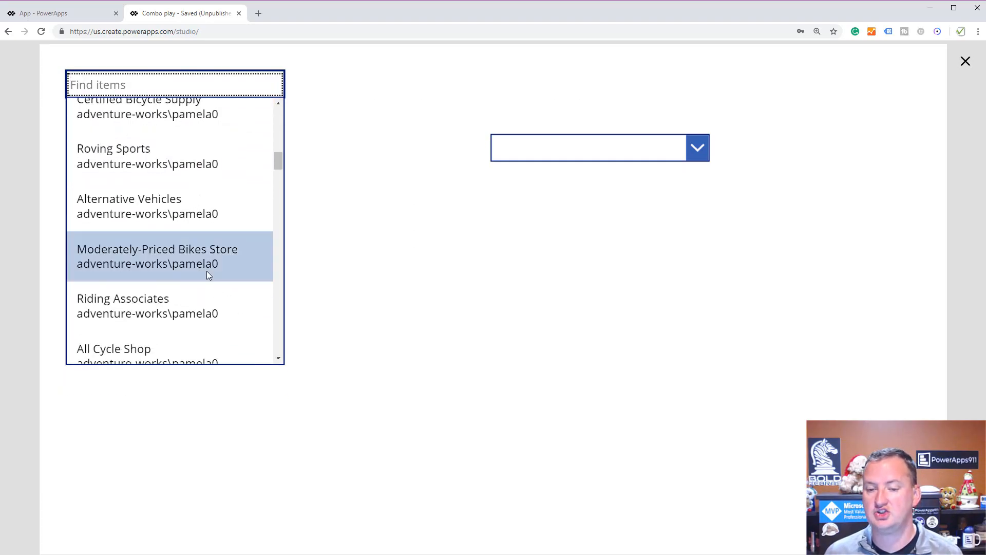
{"action": "scroll", "coordinate": [208, 275], "scroll_direction": "up", "scroll_amount": 12}
{"action": "scroll", "coordinate": [207, 272], "scroll_direction": "up", "scroll_amount": 5}
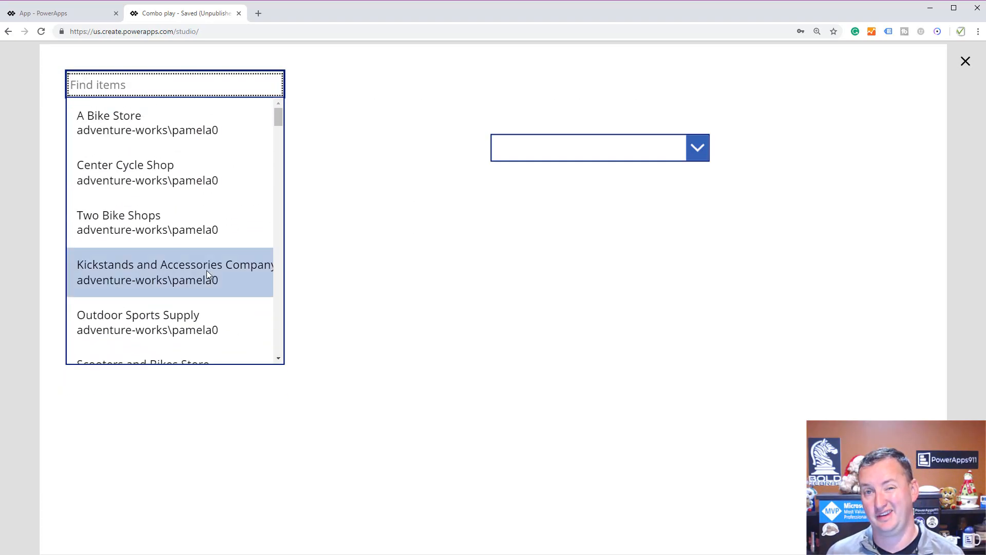
{"action": "left_click", "coordinate": [966, 61]}
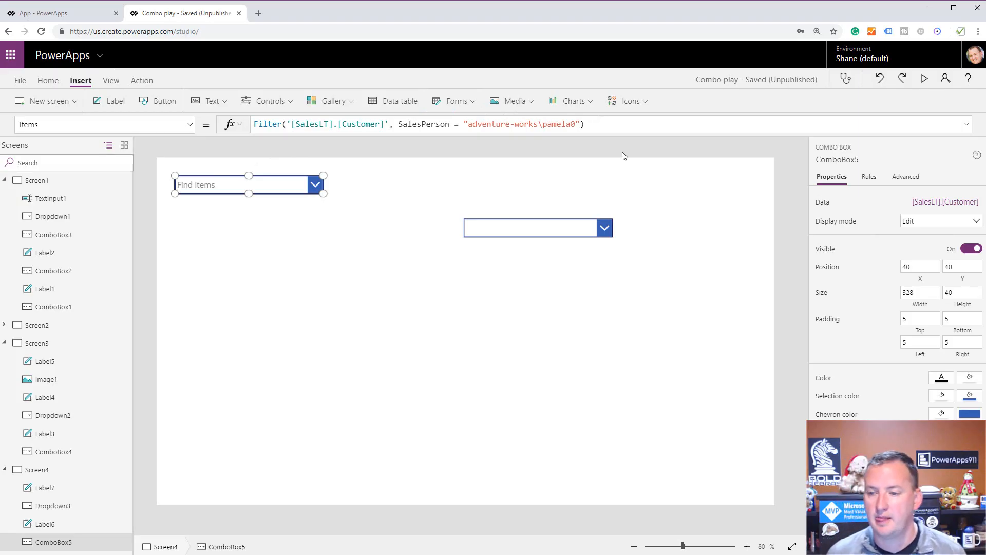
Step: Reduce ComboBox5's Items formula to '[SalesLT].[Customer]' by removing the Filter wrapper, copying the SalesPerson condition before deleting it
{"action": "left_click_drag", "start_coordinate": [586, 125], "coordinate": [250, 128]}
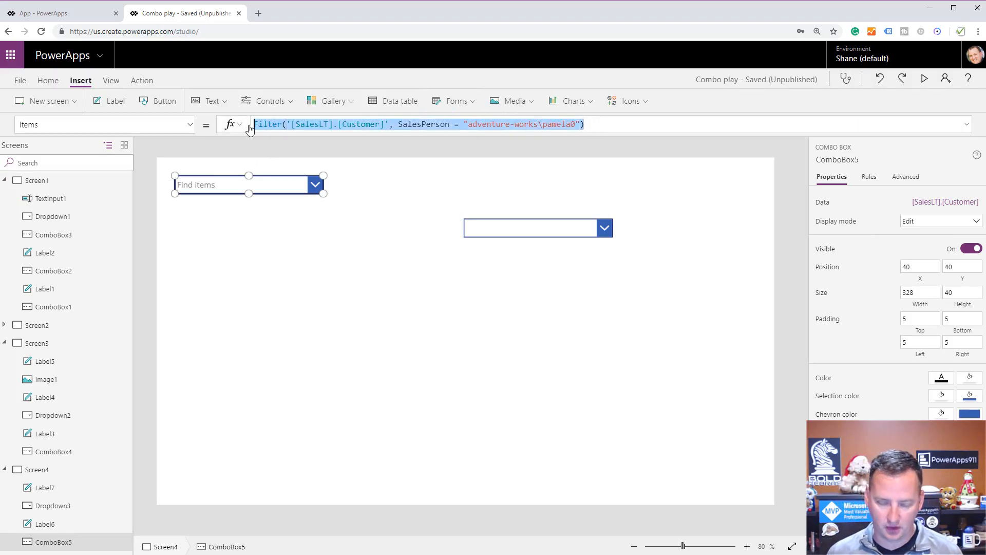
{"action": "left_click", "coordinate": [287, 125]}
{"action": "key", "text": "BackSpace"}
{"action": "key", "text": "BackSpace"}
{"action": "key", "text": "BackSpace"}
{"action": "key", "text": "BackSpace"}
{"action": "key", "text": "BackSpace"}
{"action": "key", "text": "BackSpace"}
{"action": "key", "text": "BackSpace"}
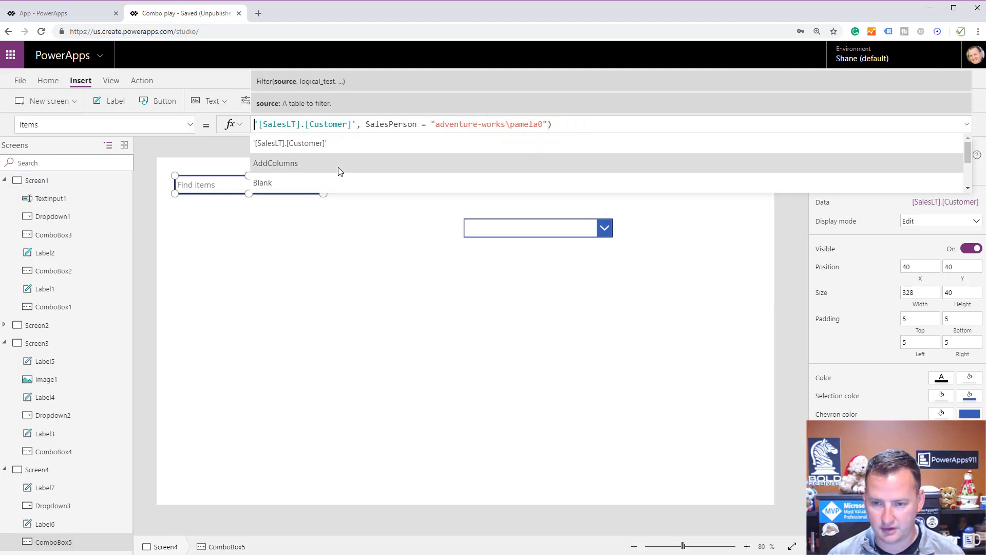
{"action": "key", "text": "Right"}
{"action": "key", "text": "Right"}
{"action": "key", "text": "Right"}
{"action": "key", "text": "Right"}
{"action": "key", "text": "Right"}
{"action": "key", "text": "Right"}
{"action": "key", "text": "Right"}
{"action": "key", "text": "Right"}
{"action": "key", "text": "Right"}
{"action": "key", "text": "Right"}
{"action": "key", "text": "Right"}
{"action": "key", "text": "Right"}
{"action": "key", "text": "Right"}
{"action": "key", "text": "Right"}
{"action": "key", "text": "Right"}
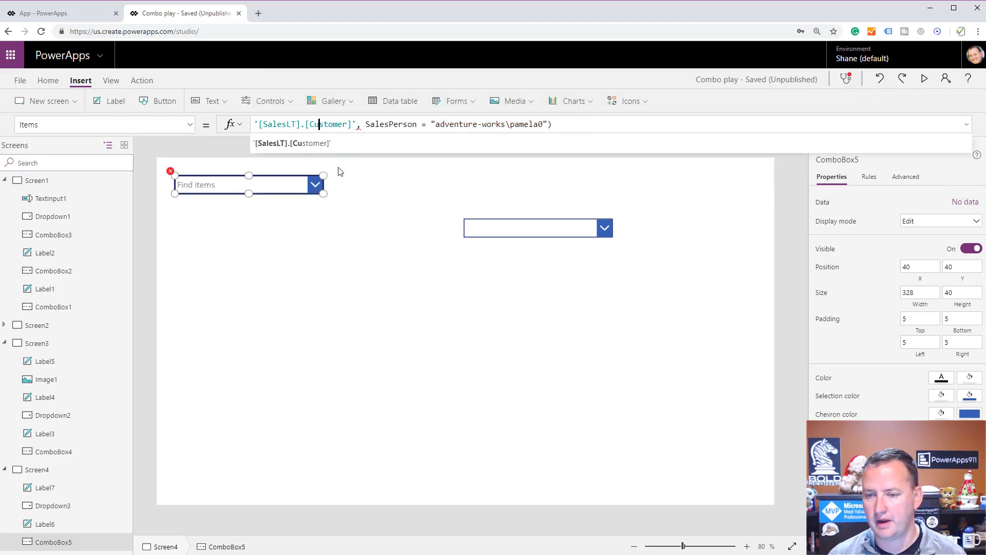
{"action": "key", "text": "shift+End"}
{"action": "key", "text": "ctrl+c"}
{"action": "key", "text": "Delete"}
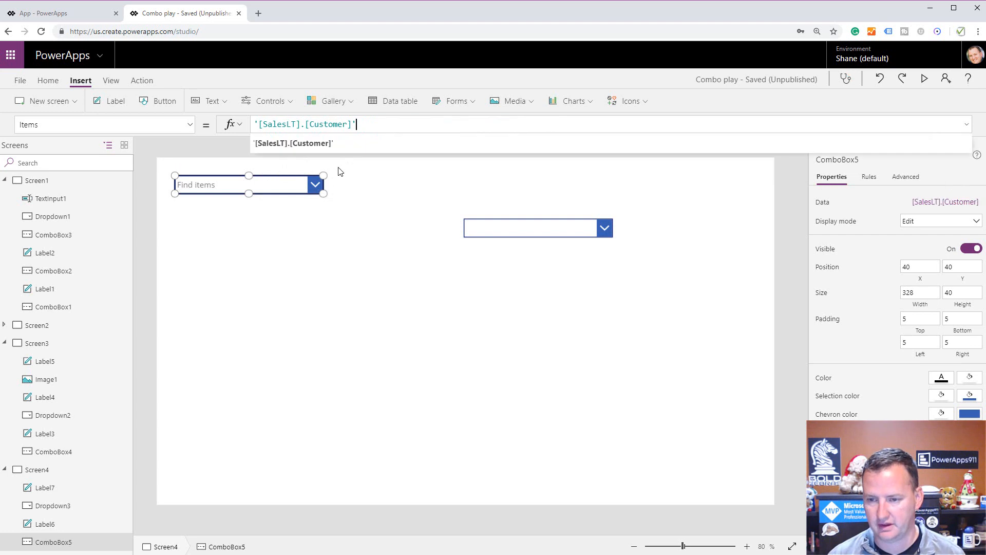
Step: Preview the app, check the entries in the unfiltered combo box's list and exit the preview
{"action": "left_click", "coordinate": [926, 79]}
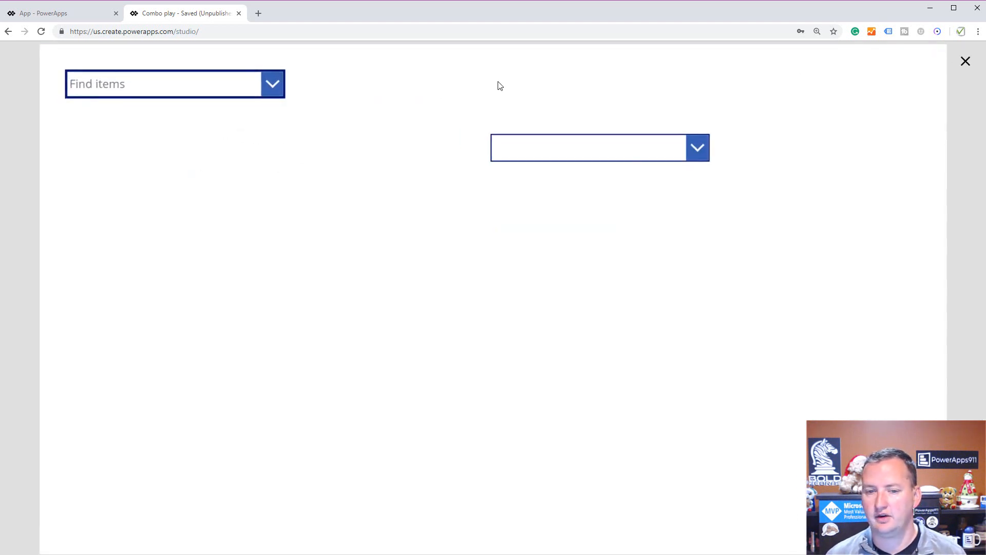
{"action": "left_click", "coordinate": [270, 85]}
{"action": "scroll", "coordinate": [237, 218], "scroll_direction": "down", "scroll_amount": 3}
{"action": "scroll", "coordinate": [236, 219], "scroll_direction": "up", "scroll_amount": 3}
{"action": "left_click", "coordinate": [383, 152]}
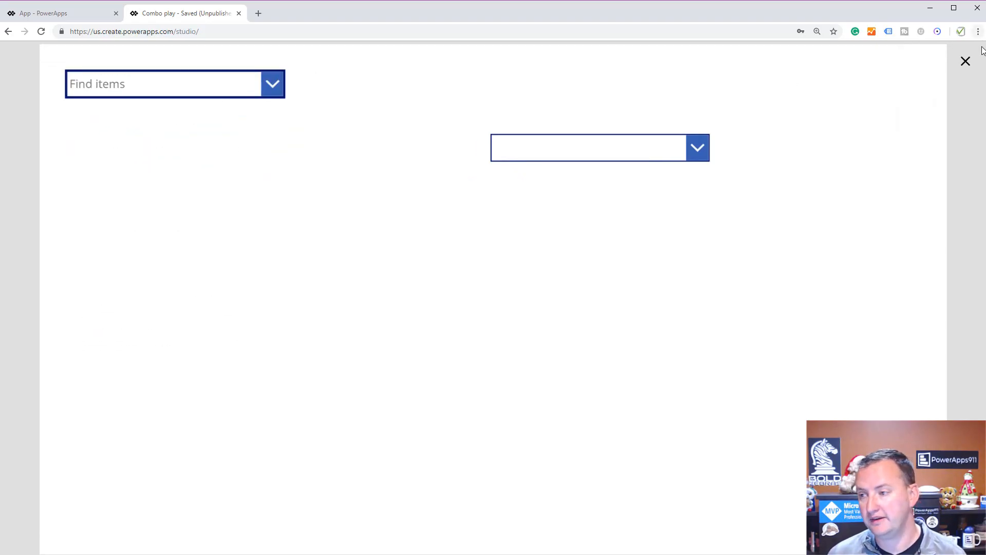
{"action": "left_click", "coordinate": [965, 61]}
Step: Set ComboBox5's secondary text to SalesPerson again, close the data settings and briefly test its list on the canvas
{"action": "left_click", "coordinate": [268, 187]}
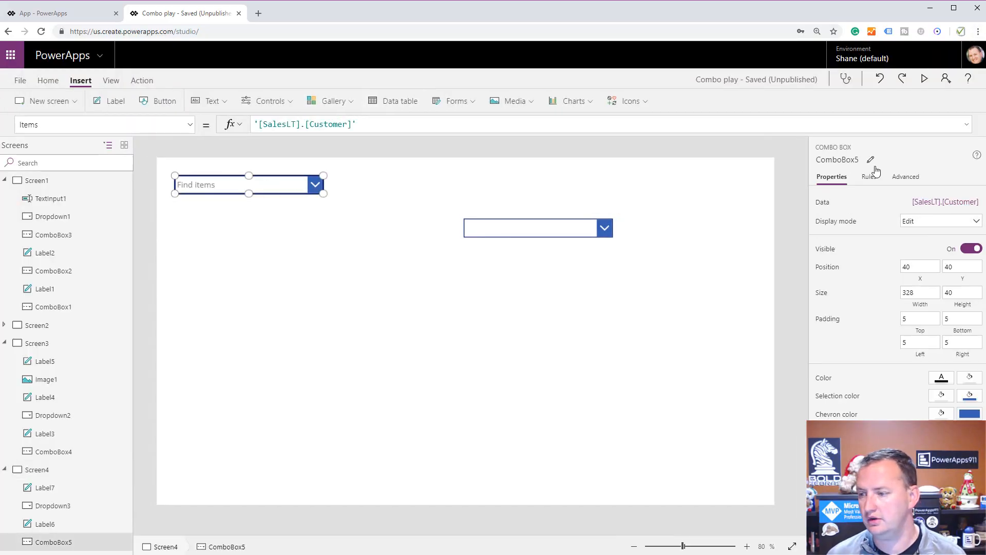
{"action": "left_click", "coordinate": [935, 203]}
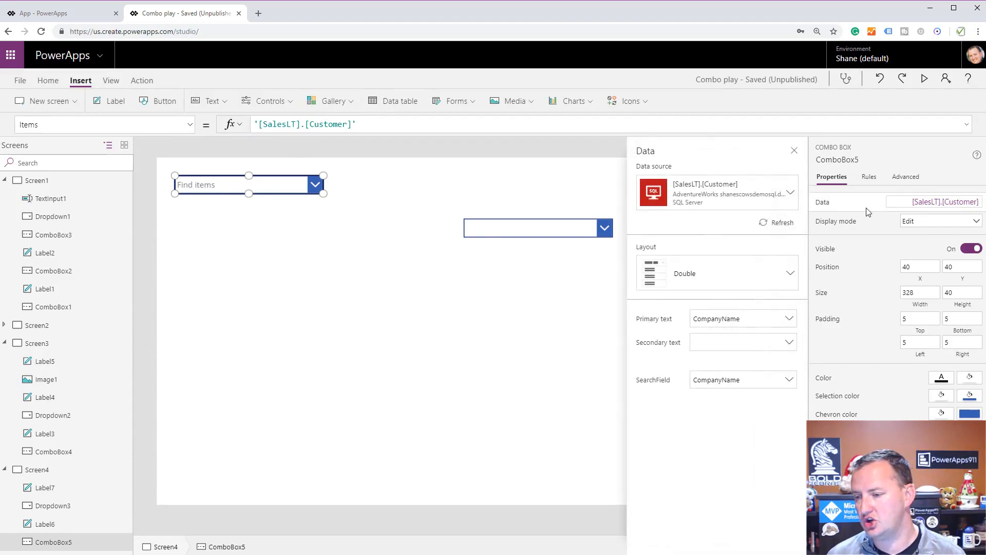
{"action": "left_click", "coordinate": [726, 350]}
{"action": "left_click", "coordinate": [724, 470]}
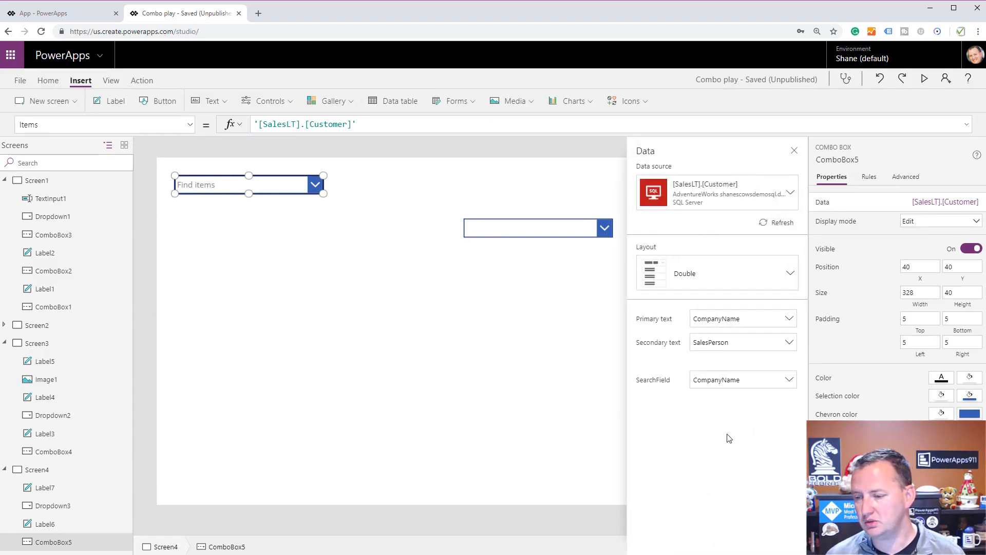
{"action": "left_click", "coordinate": [795, 150]}
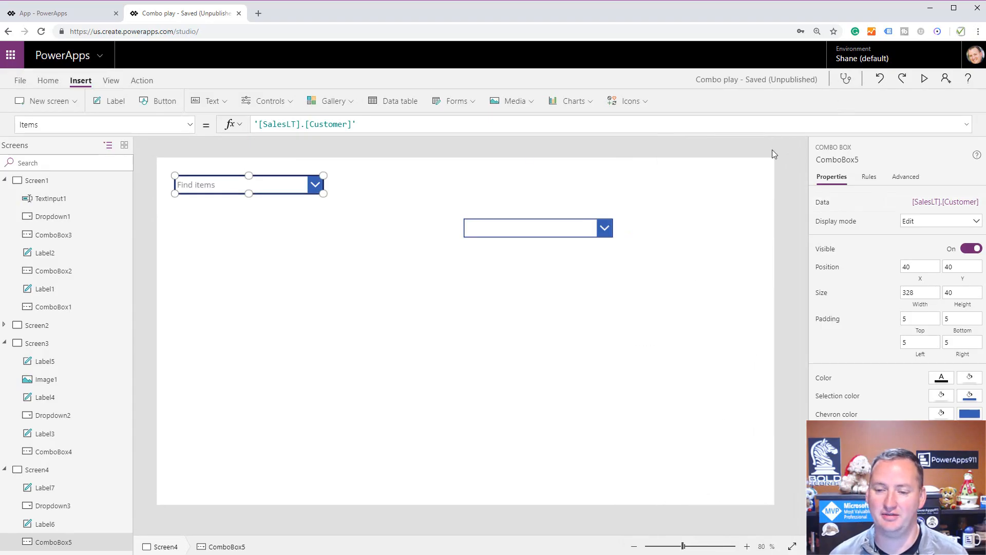
{"action": "left_click", "coordinate": [316, 183], "text": "alt"}
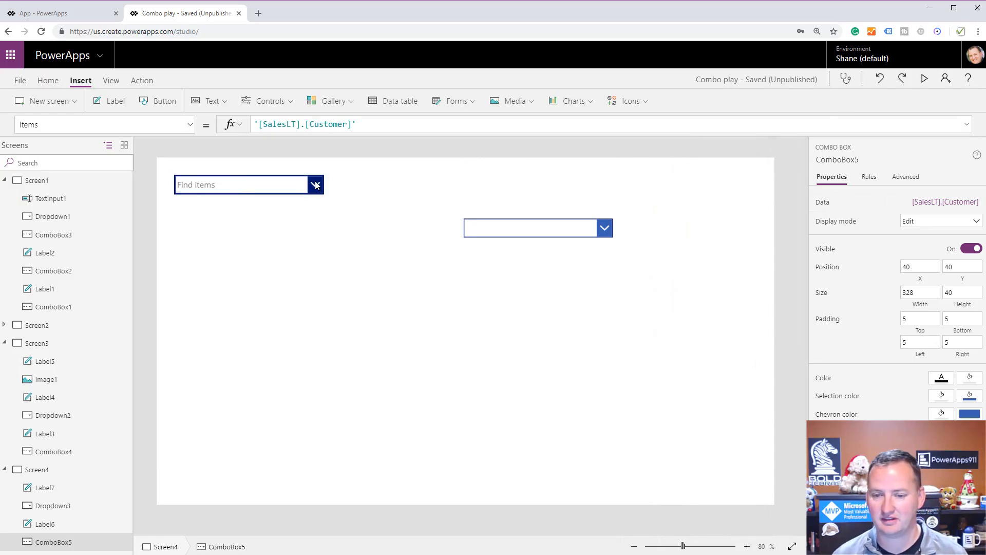
{"action": "left_click", "coordinate": [316, 185], "text": "alt"}
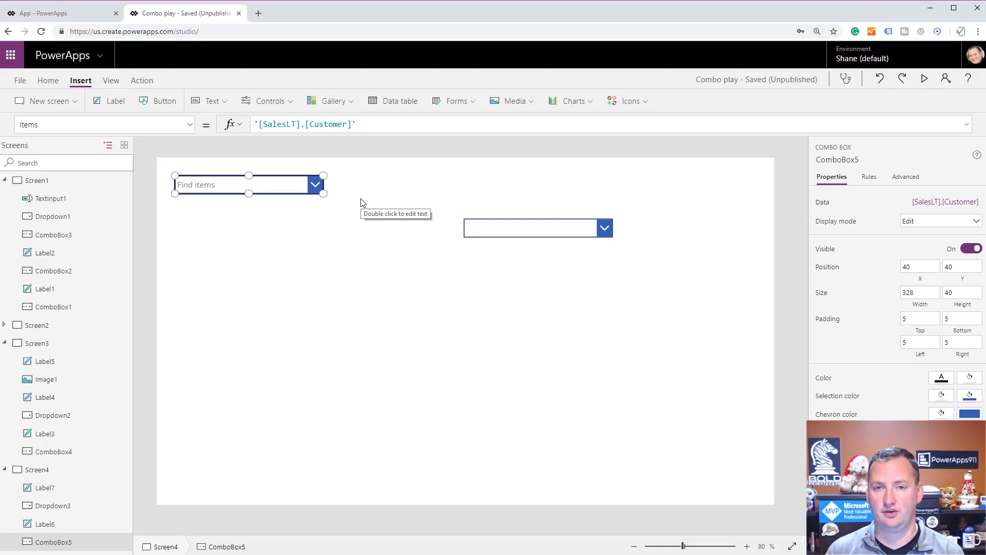
Step: Review the Default property of Dropdown3
{"action": "left_click", "coordinate": [530, 229]}
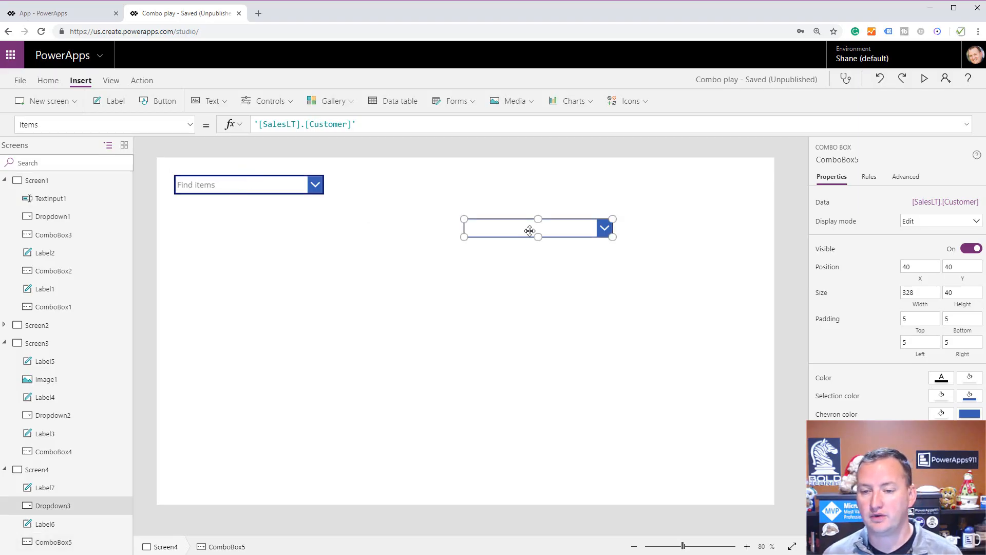
{"action": "left_click", "coordinate": [188, 124]}
{"action": "scroll", "coordinate": [102, 247], "scroll_direction": "up", "scroll_amount": 10}
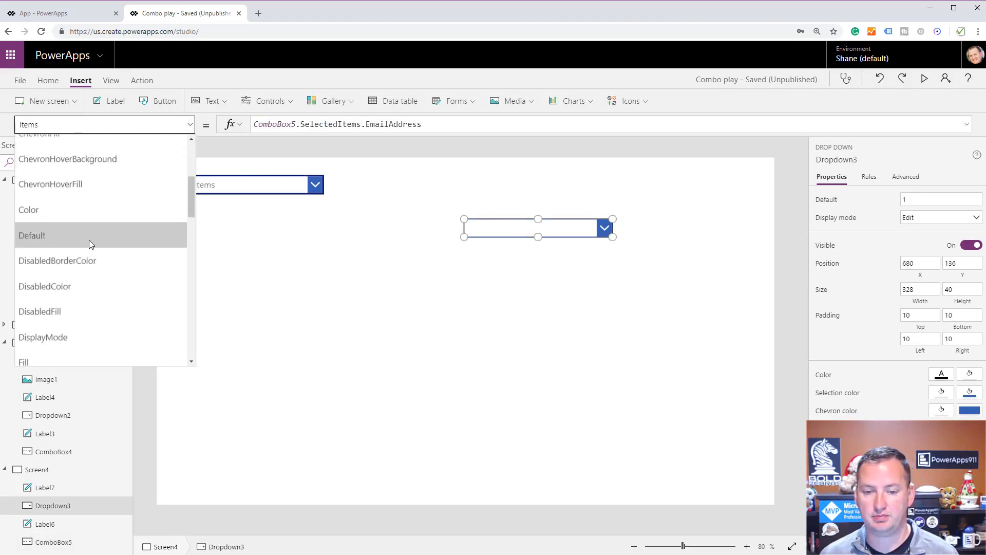
{"action": "left_click", "coordinate": [88, 242]}
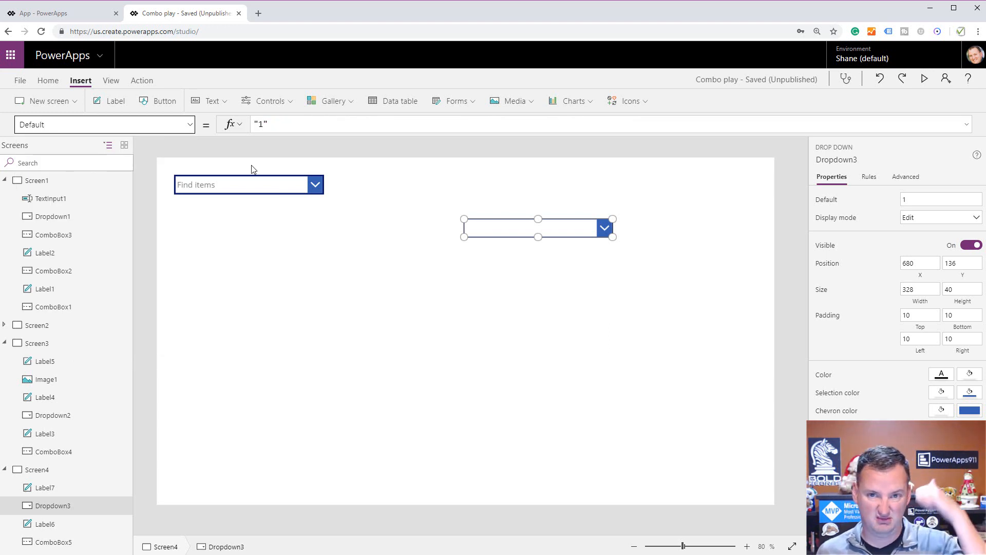
Step: Set ComboBox5's DefaultSelectedItems to a Filter on '[SalesLT].[Customer]' using the copied SalesPerson condition
{"action": "left_click", "coordinate": [250, 188]}
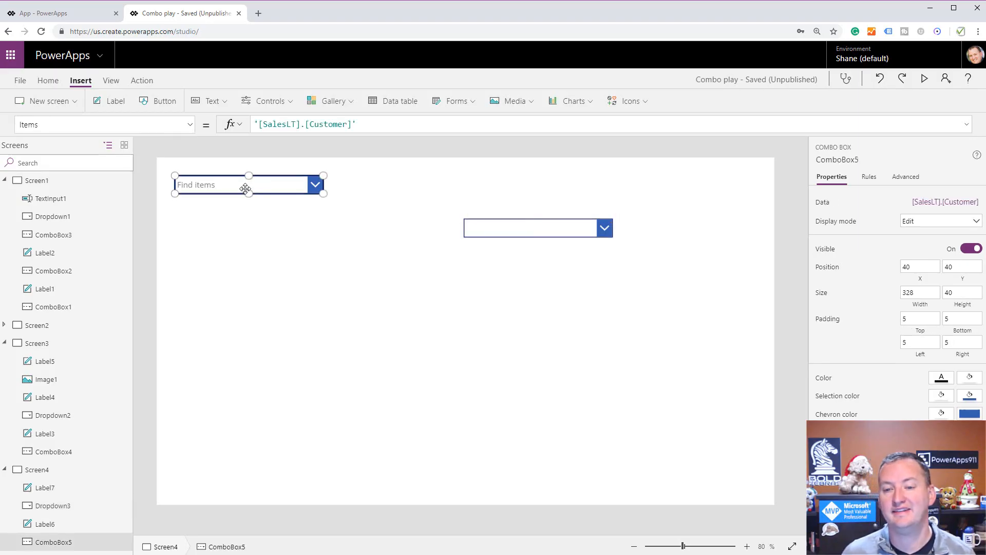
{"action": "left_click", "coordinate": [190, 125]}
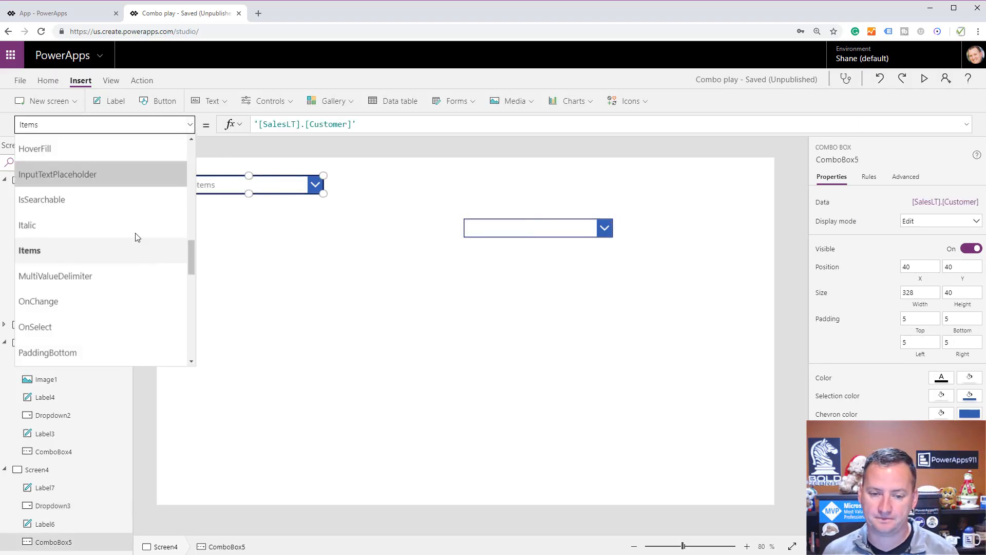
{"action": "scroll", "coordinate": [138, 233], "scroll_direction": "up", "scroll_amount": 5}
{"action": "scroll", "coordinate": [39, 286], "scroll_direction": "down", "scroll_amount": 1}
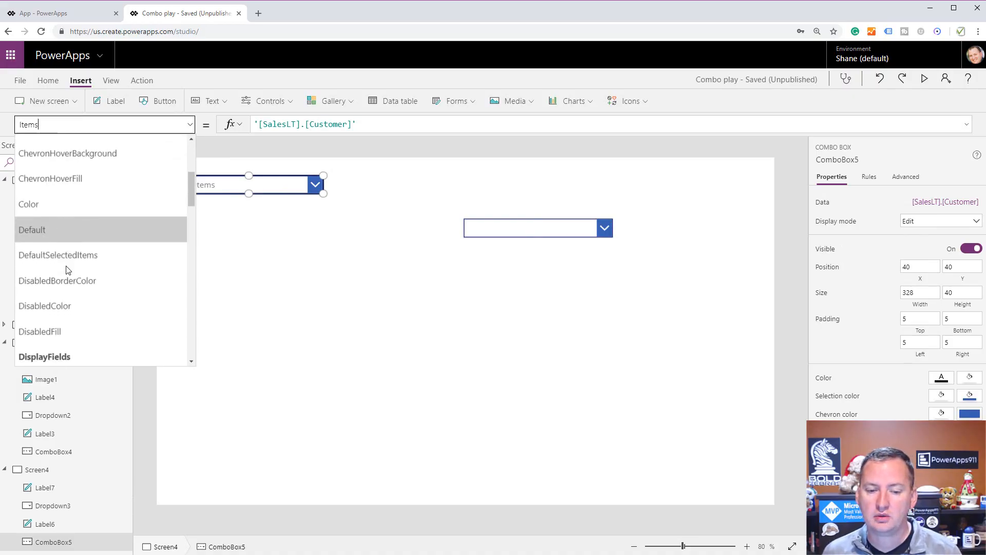
{"action": "left_click", "coordinate": [103, 253]}
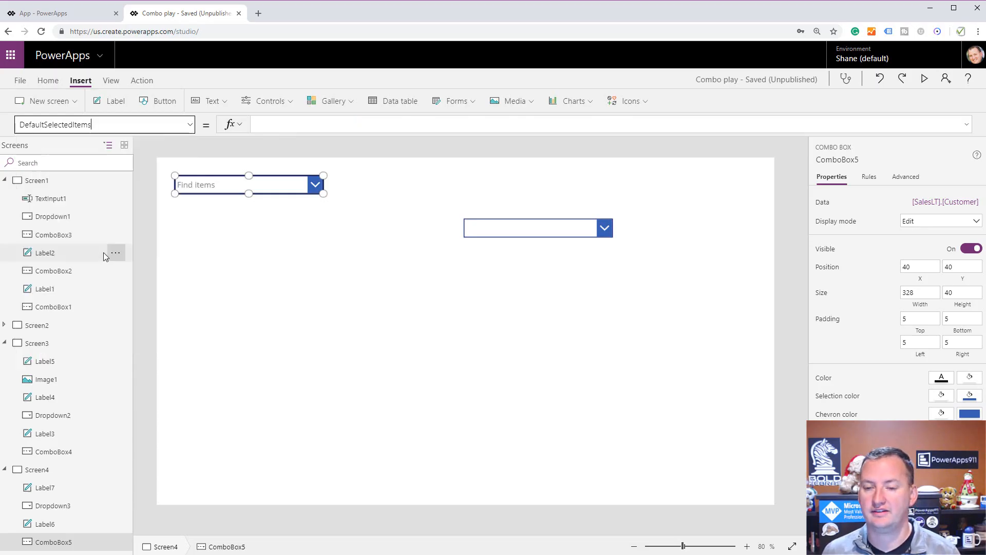
{"action": "left_click", "coordinate": [297, 124]}
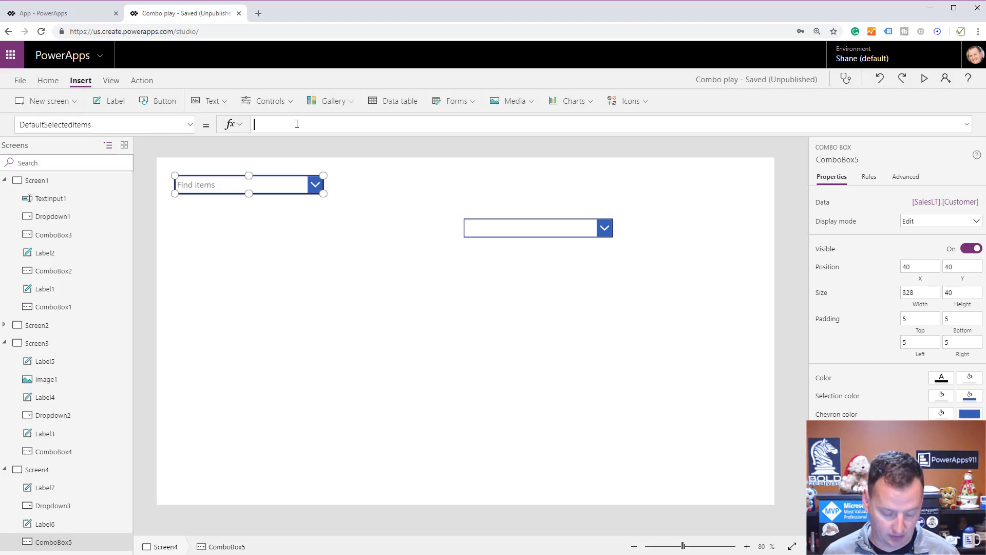
{"action": "key", "text": "ctrl+v"}
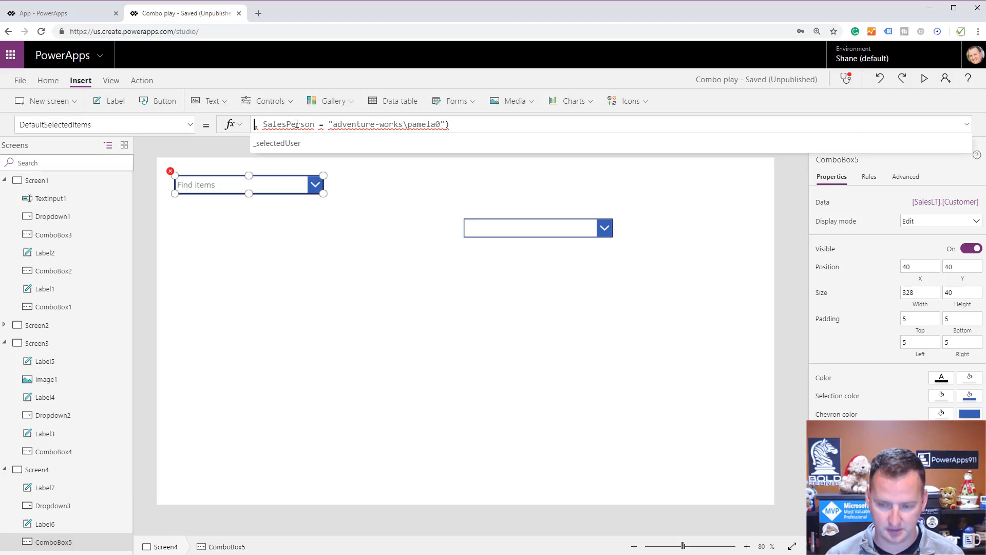
{"action": "type", "text": "Filter("}
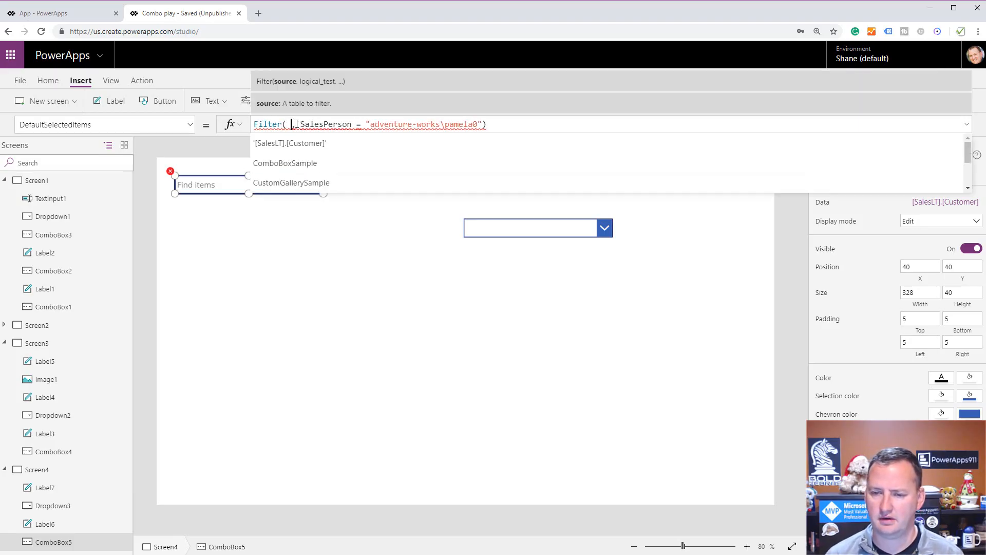
{"action": "key", "text": "Tab"}
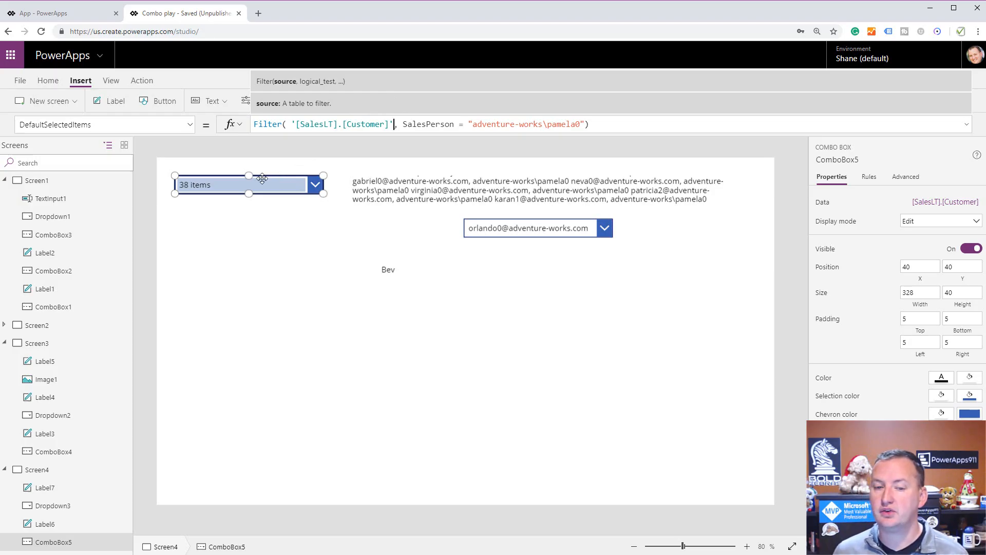
{"action": "left_click", "coordinate": [730, 238]}
Step: Preview the app and check which customers are preselected in the combo box's full list
{"action": "left_click", "coordinate": [925, 81]}
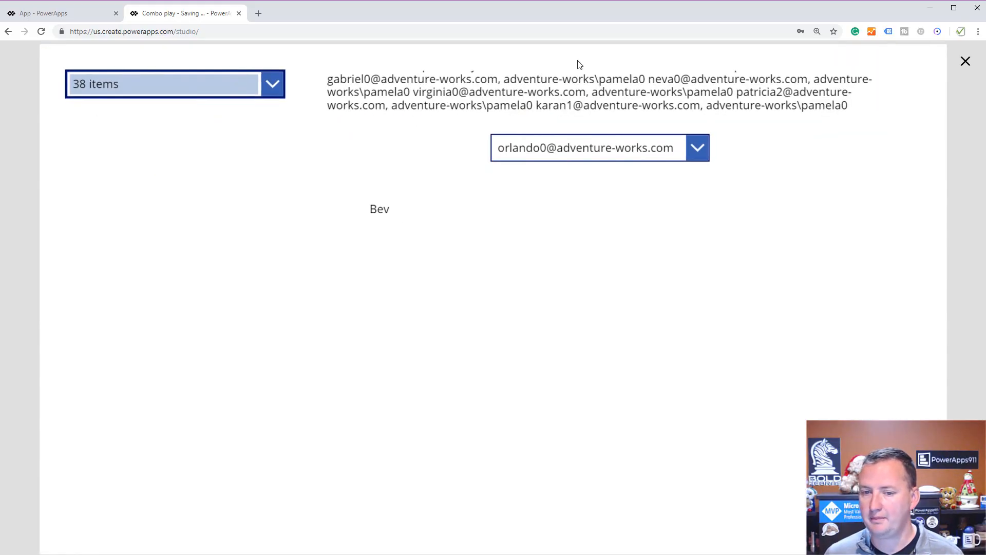
{"action": "left_click", "coordinate": [272, 86]}
{"action": "scroll", "coordinate": [216, 262], "scroll_direction": "down", "scroll_amount": 3}
{"action": "scroll", "coordinate": [198, 259], "scroll_direction": "up", "scroll_amount": 3}
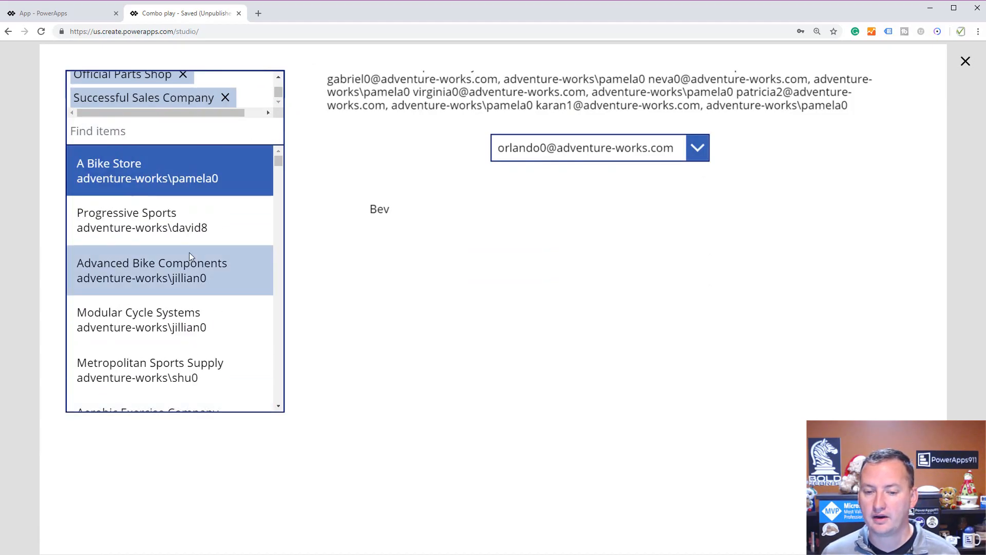
{"action": "scroll", "coordinate": [208, 285], "scroll_direction": "down", "scroll_amount": 5}
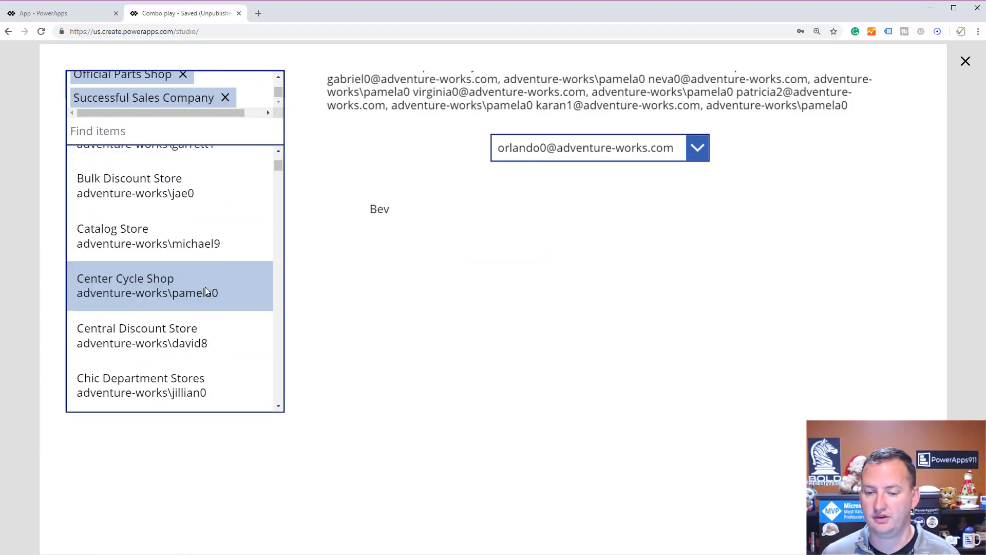
{"action": "scroll", "coordinate": [206, 262], "scroll_direction": "down", "scroll_amount": 1}
{"action": "scroll", "coordinate": [206, 287], "scroll_direction": "down", "scroll_amount": 6}
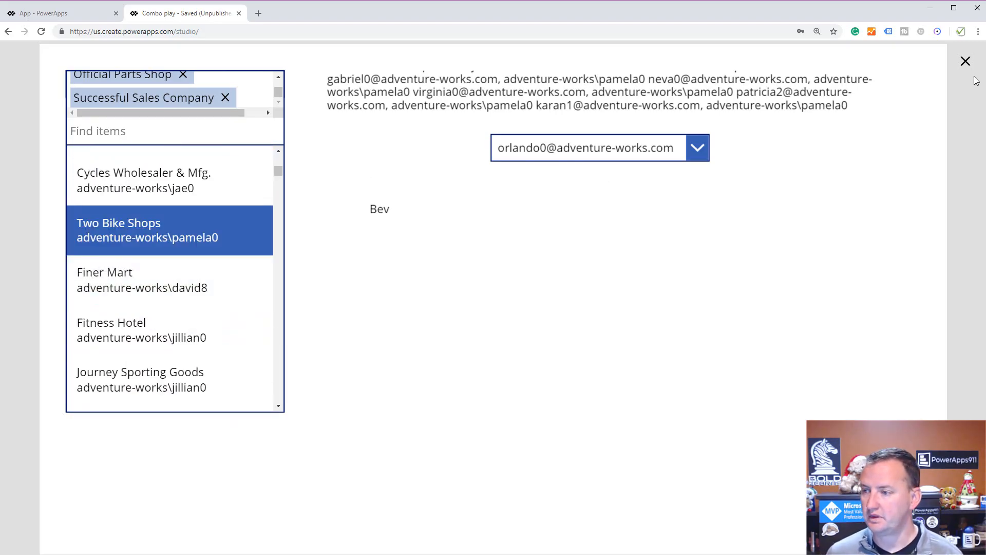
Step: Leave the preview and compare ComboBox5's Items property with its DefaultSelectedItems formula
{"action": "left_click", "coordinate": [966, 61]}
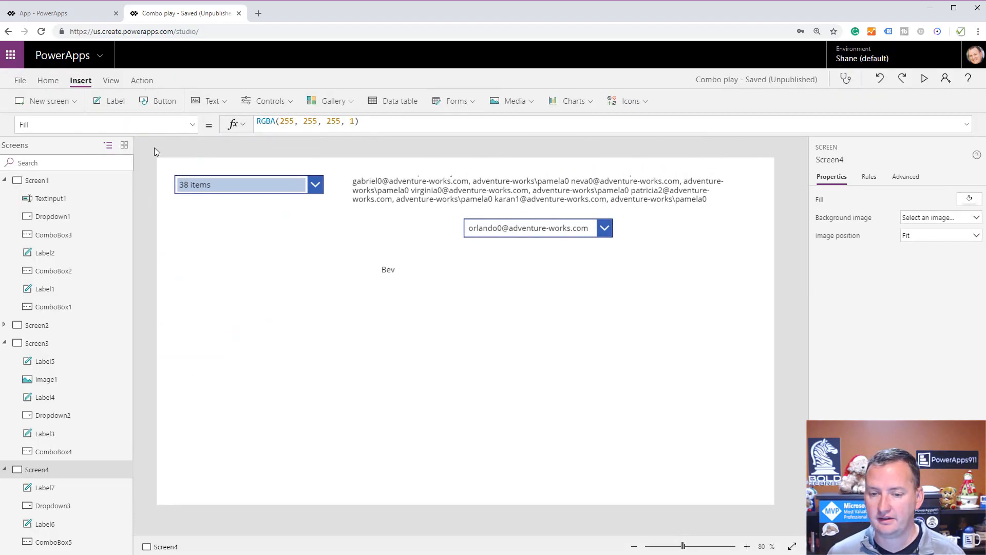
{"action": "left_click", "coordinate": [243, 180]}
{"action": "left_click", "coordinate": [192, 125]}
{"action": "scroll", "coordinate": [87, 278], "scroll_direction": "down", "scroll_amount": 5}
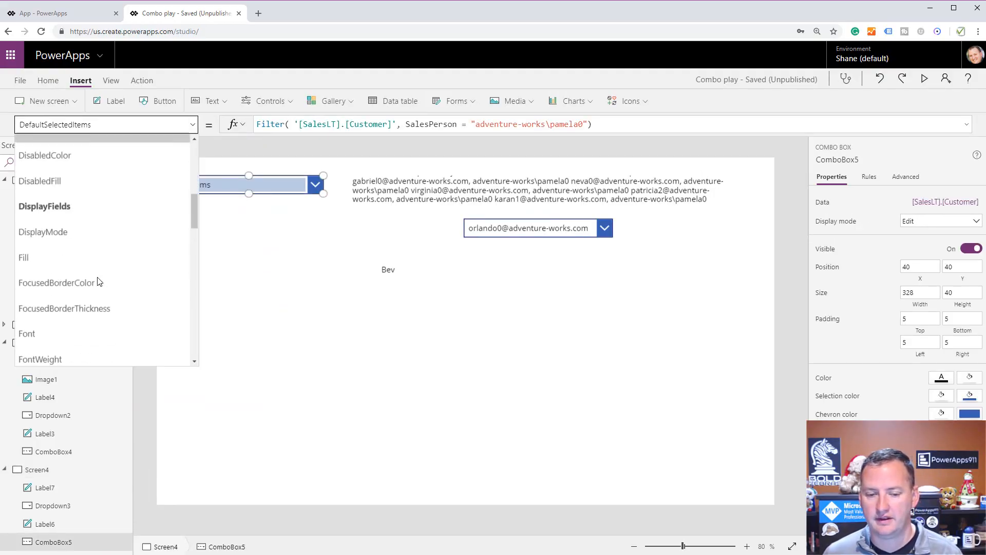
{"action": "scroll", "coordinate": [79, 273], "scroll_direction": "down", "scroll_amount": 3}
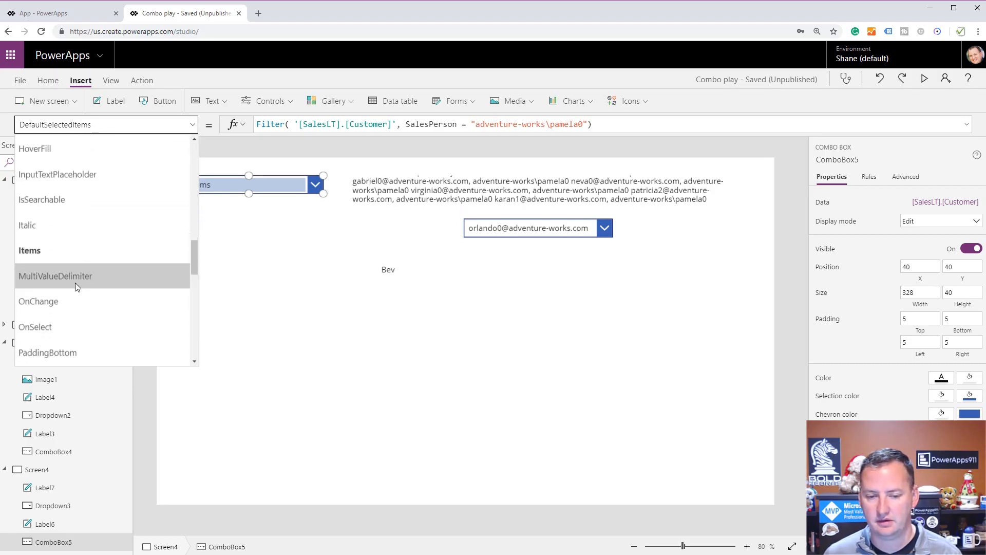
{"action": "left_click", "coordinate": [91, 248]}
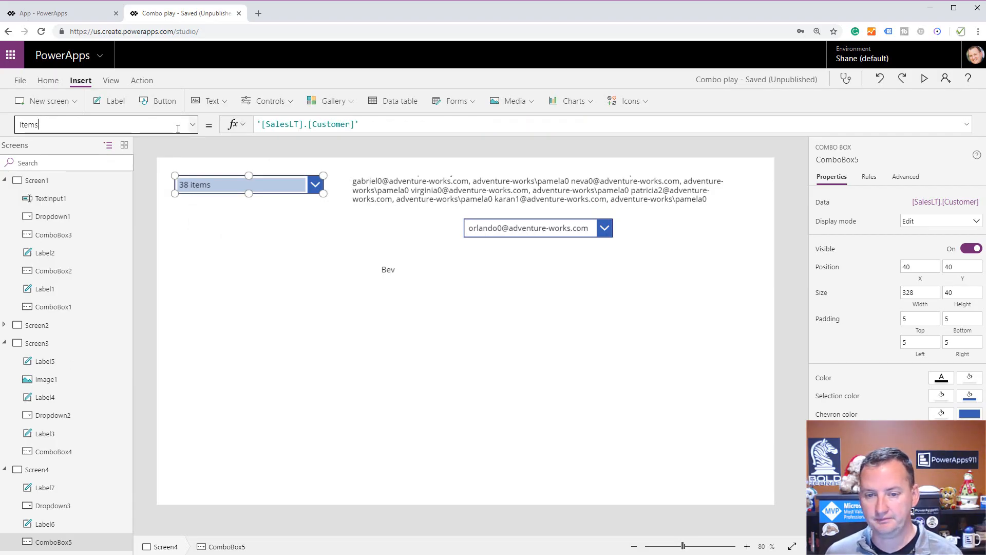
{"action": "left_click", "coordinate": [194, 125]}
{"action": "scroll", "coordinate": [154, 212], "scroll_direction": "up", "scroll_amount": 5}
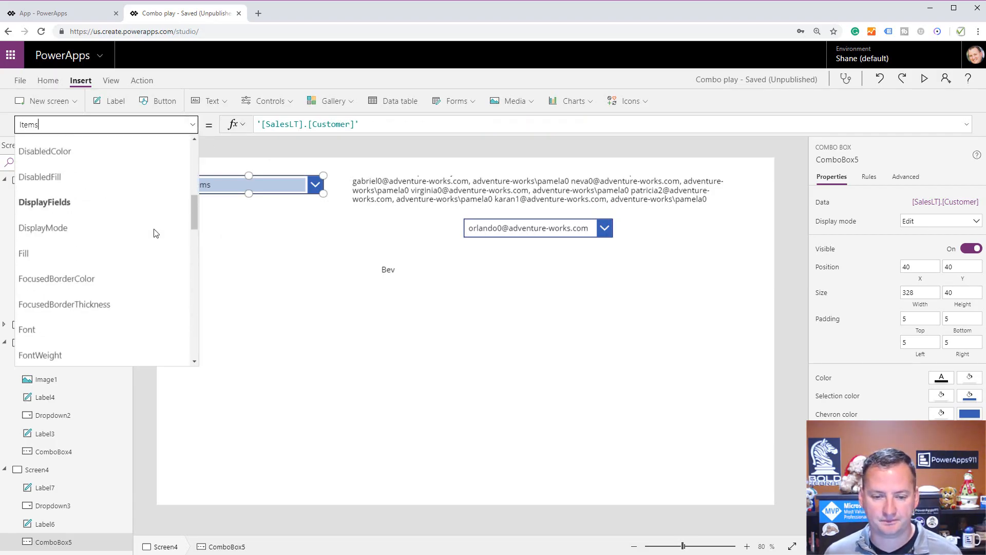
{"action": "scroll", "coordinate": [149, 211], "scroll_direction": "up", "scroll_amount": 2}
{"action": "left_click", "coordinate": [149, 209]}
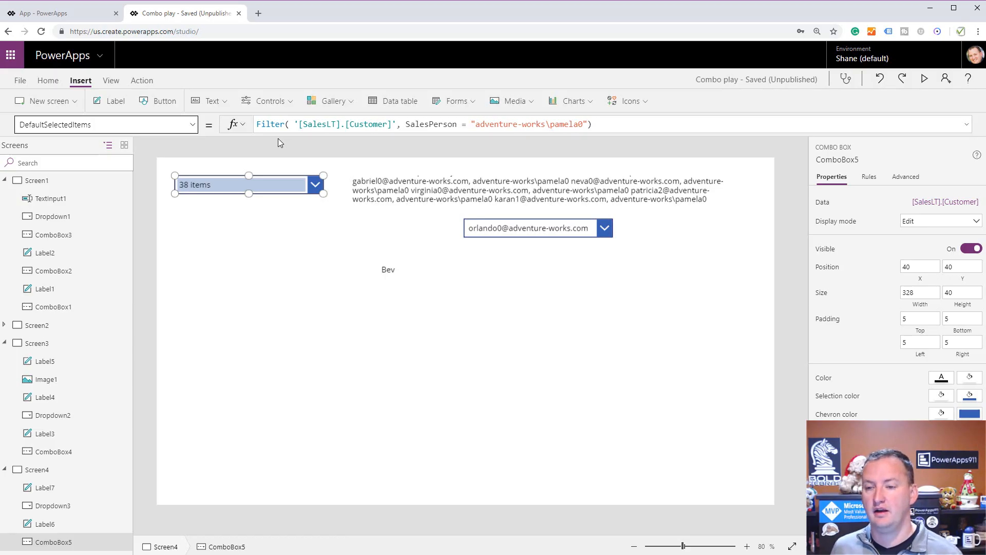
Step: Try a salesperson login as a plain text string in ComboBox5's DefaultSelectedItems, and clear the property completely
{"action": "left_click_drag", "start_coordinate": [473, 124], "coordinate": [569, 125]}
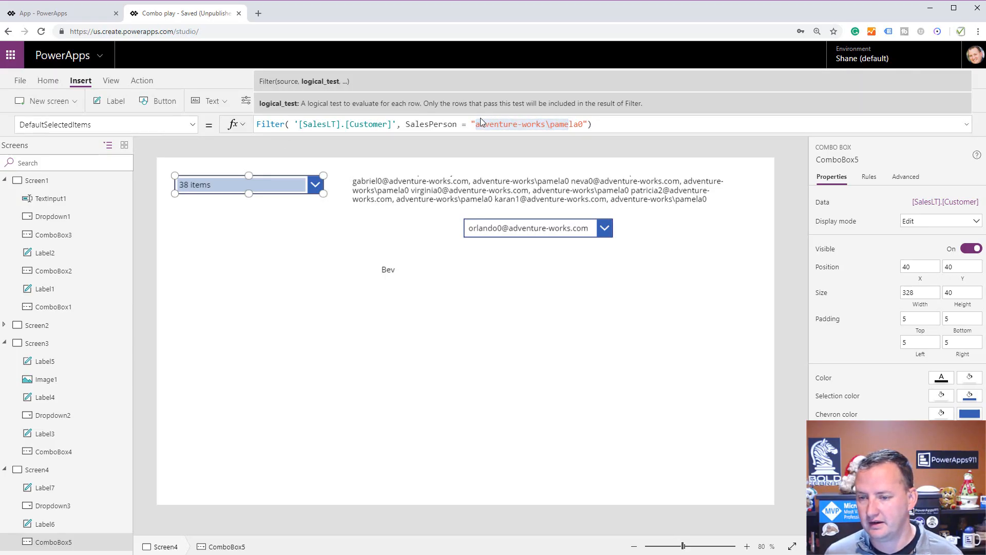
{"action": "left_click_drag", "start_coordinate": [471, 125], "coordinate": [174, 125]}
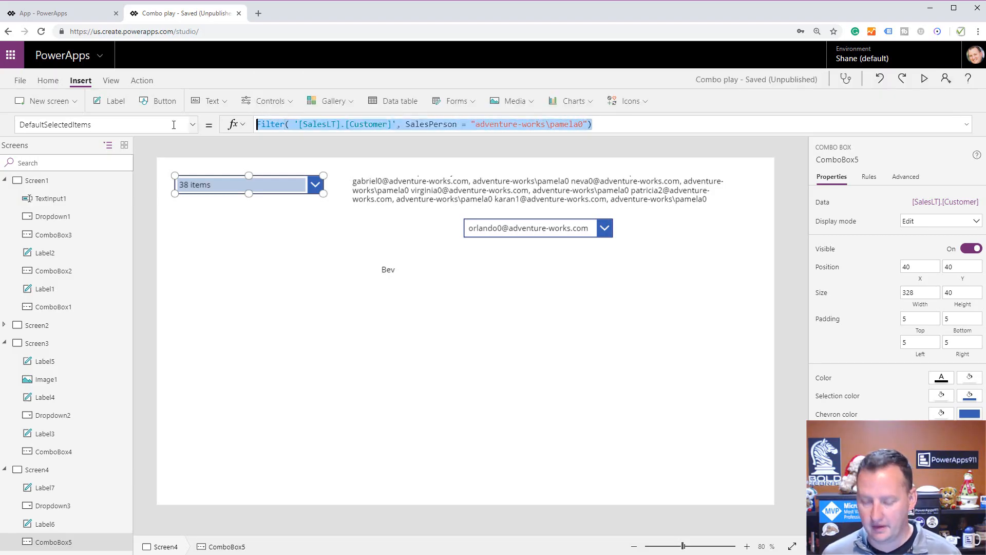
{"action": "key", "text": "Delete"}
{"action": "type", "text": "\"adventure-works\\pamela0\""}
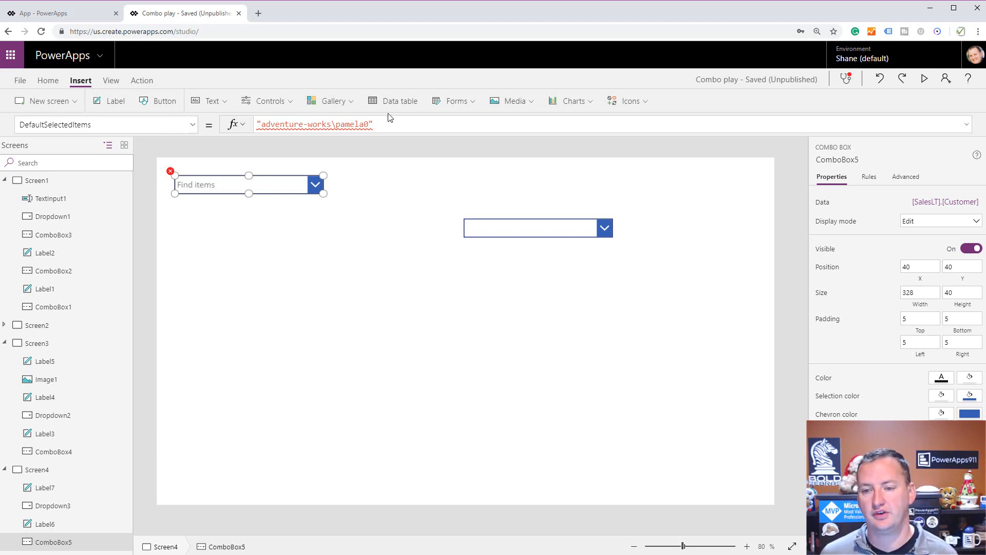
{"action": "left_click_drag", "start_coordinate": [391, 122], "coordinate": [246, 125]}
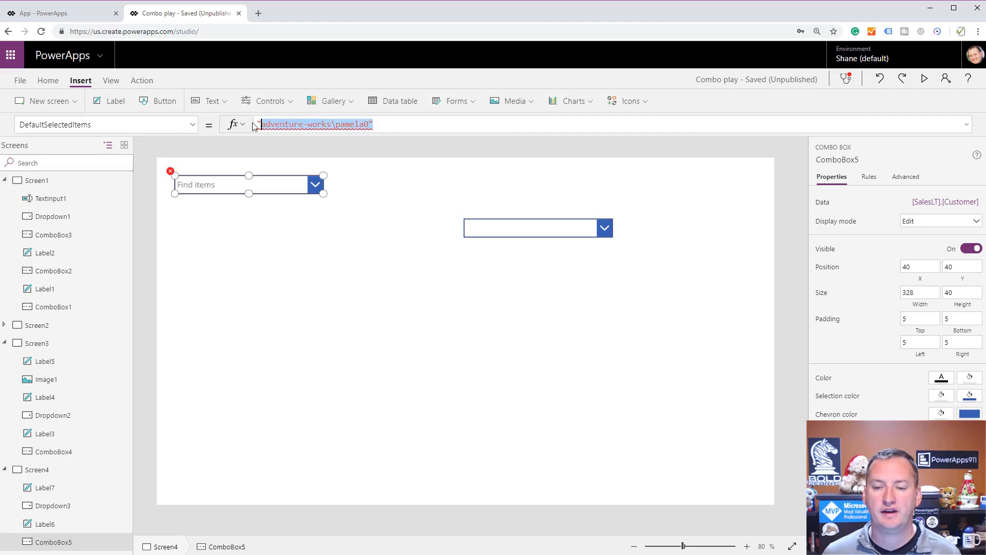
{"action": "key", "text": "BackSpace"}
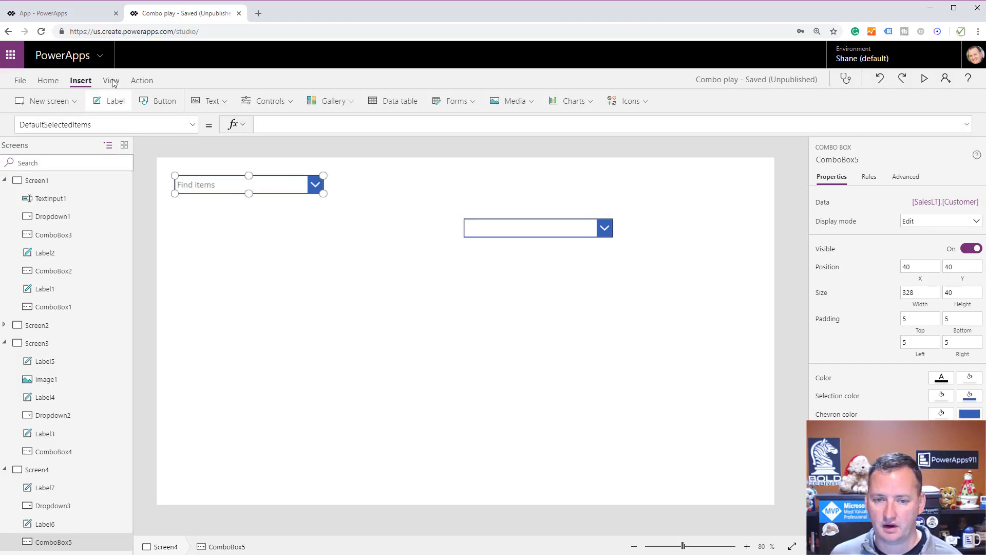
Step: Insert a new combo box on Screen4 and place it below ComboBox5 at X 64, Y 328
{"action": "left_click", "coordinate": [270, 101]}
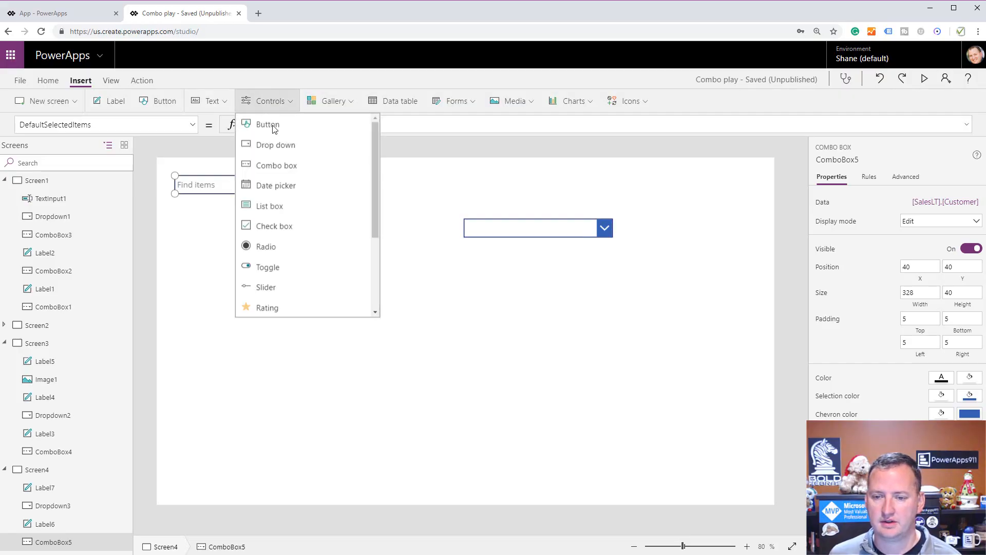
{"action": "left_click", "coordinate": [297, 165]}
{"action": "left_click_drag", "start_coordinate": [235, 211], "coordinate": [237, 332]}
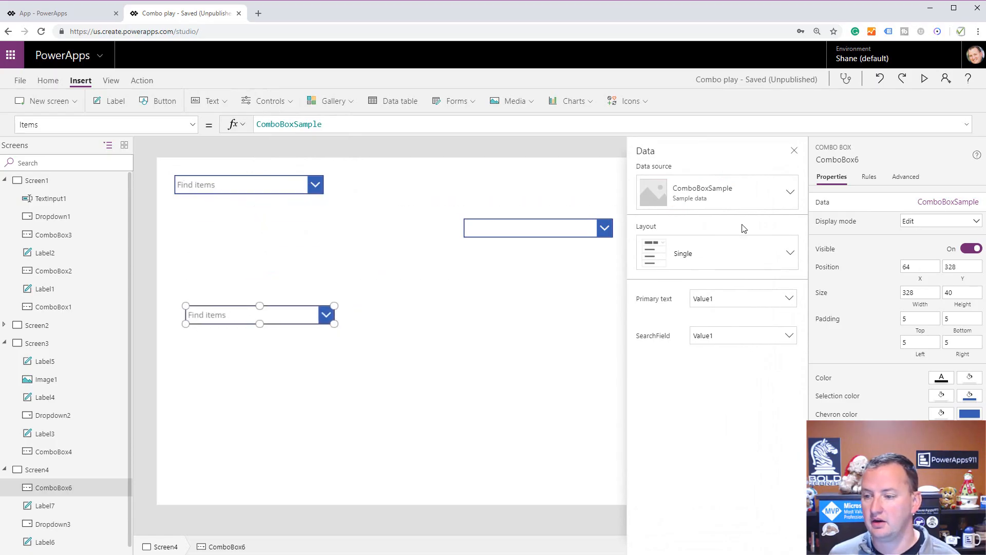
Step: Check the data sources offered for the new combo box and the connections already added to the app
{"action": "left_click", "coordinate": [751, 191]}
{"action": "scroll", "coordinate": [722, 266], "scroll_direction": "down", "scroll_amount": 1}
{"action": "scroll", "coordinate": [723, 267], "scroll_direction": "up", "scroll_amount": 1}
{"action": "scroll", "coordinate": [717, 298], "scroll_direction": "down", "scroll_amount": 1}
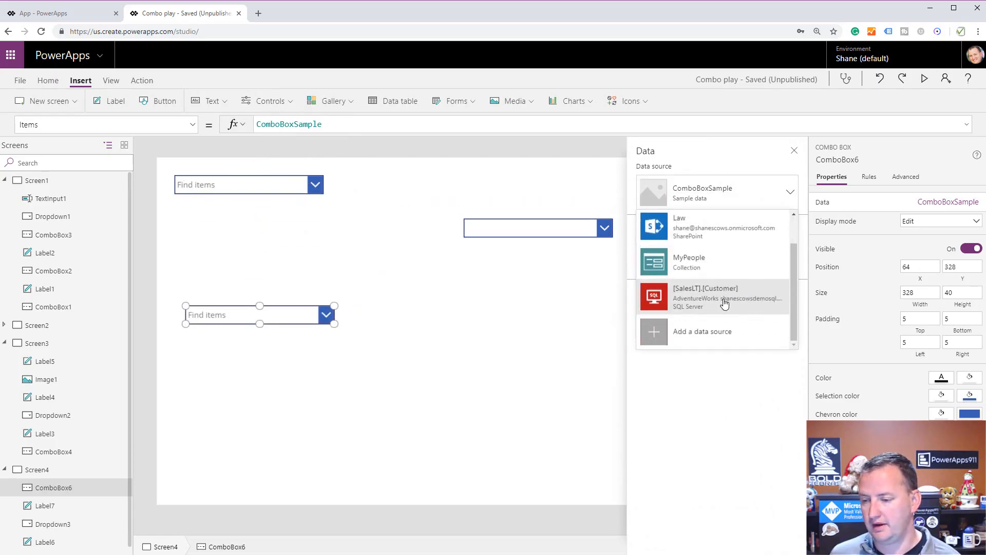
{"action": "left_click", "coordinate": [708, 334]}
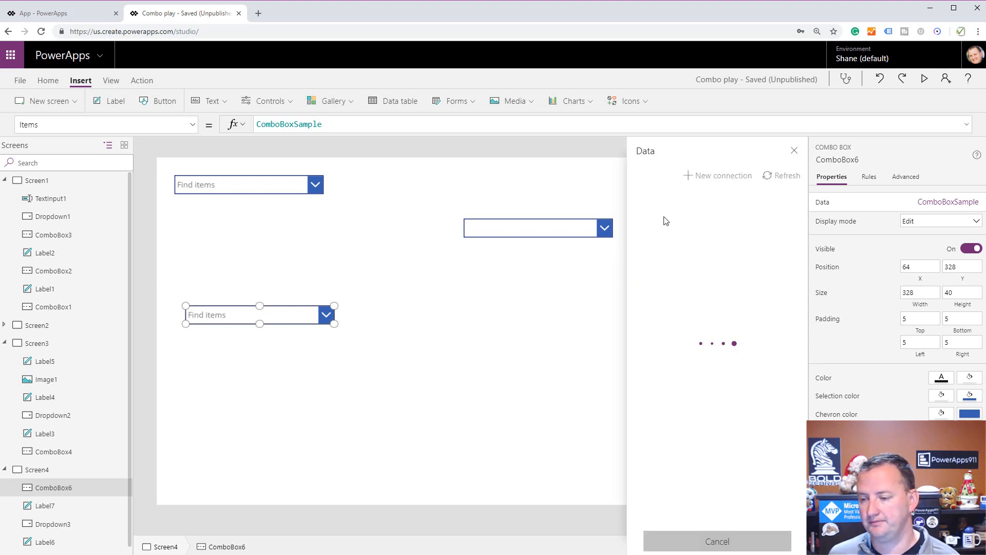
{"action": "left_click", "coordinate": [794, 150]}
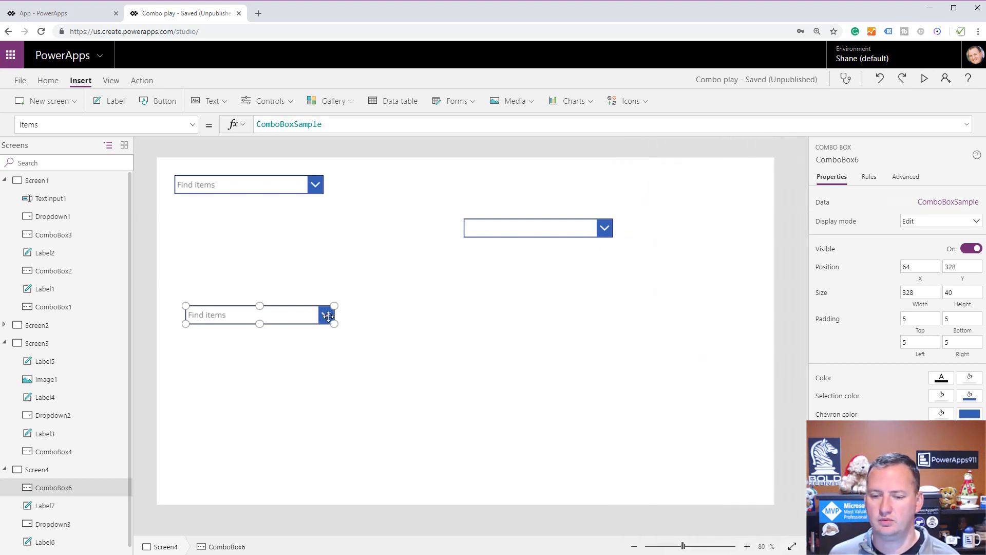
{"action": "left_click", "coordinate": [111, 80]}
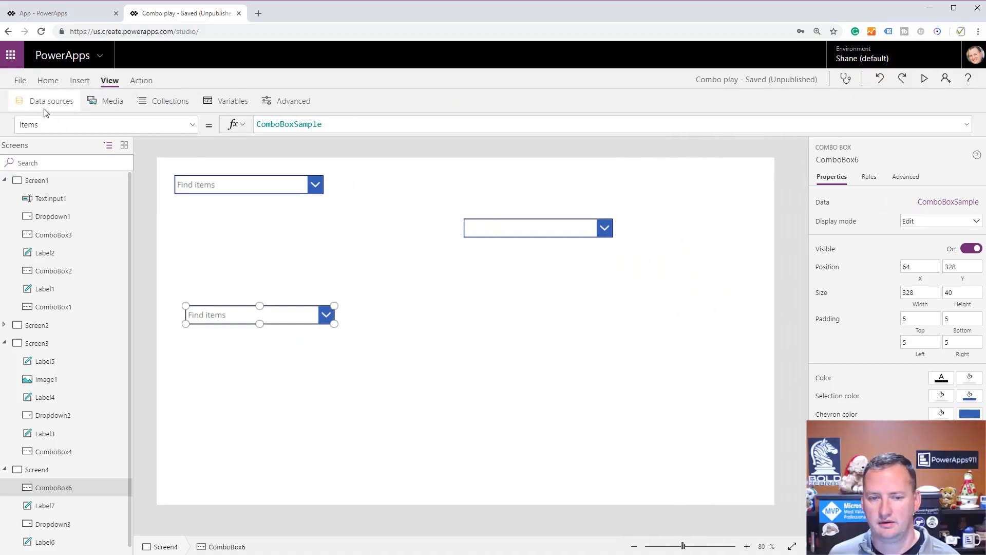
{"action": "left_click", "coordinate": [46, 102]}
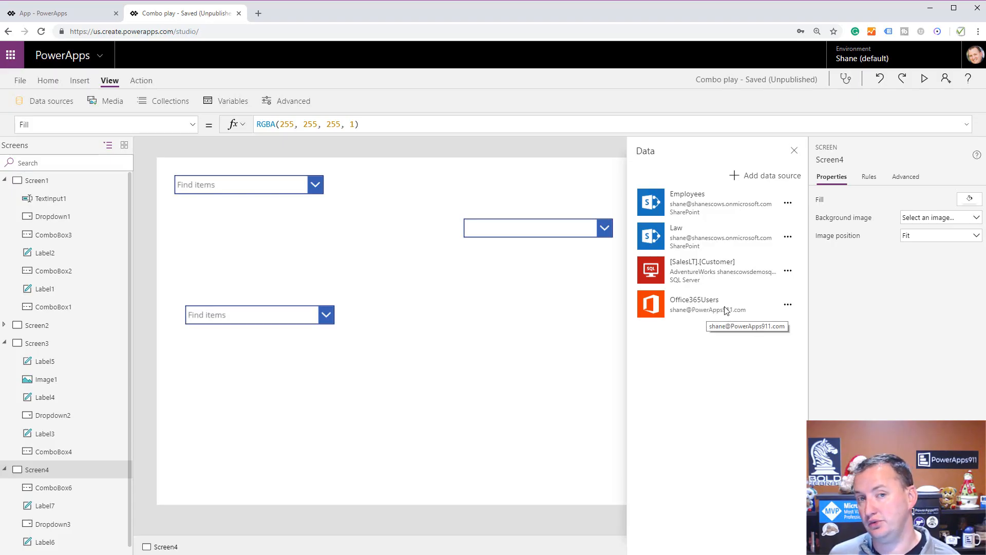
Step: Set ComboBox6's Items property to Office365Users.SearchUser()
{"action": "left_click", "coordinate": [286, 316]}
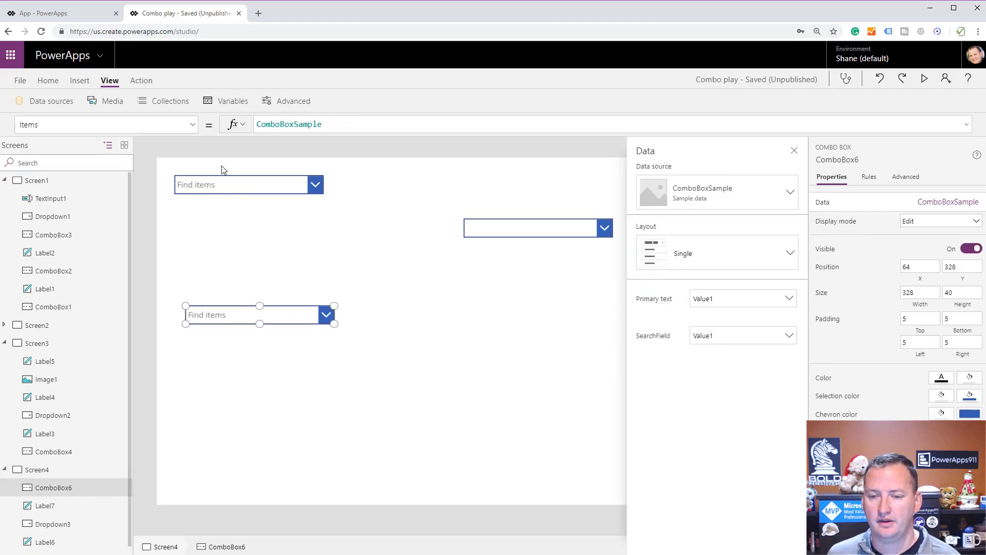
{"action": "left_click", "coordinate": [351, 125]}
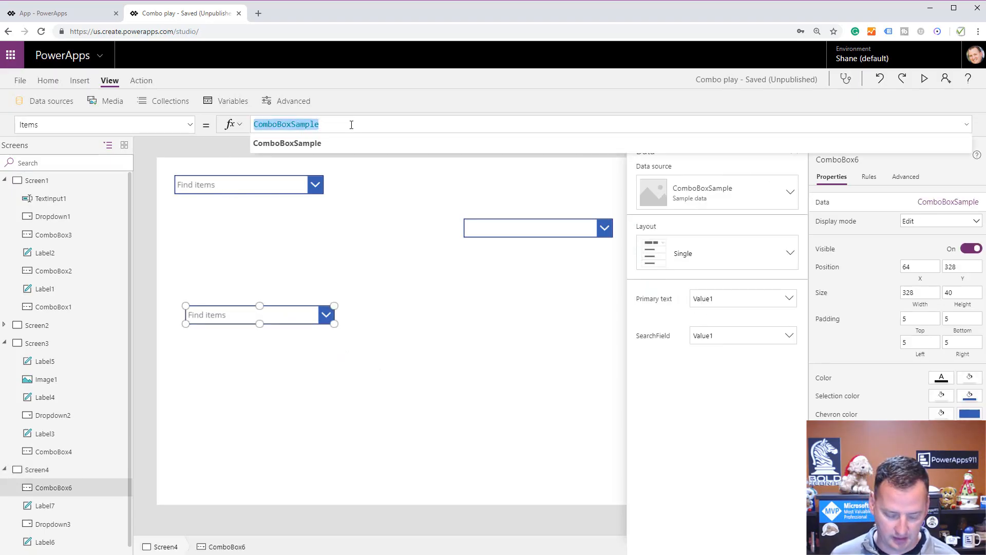
{"action": "type", "text": "Office"}
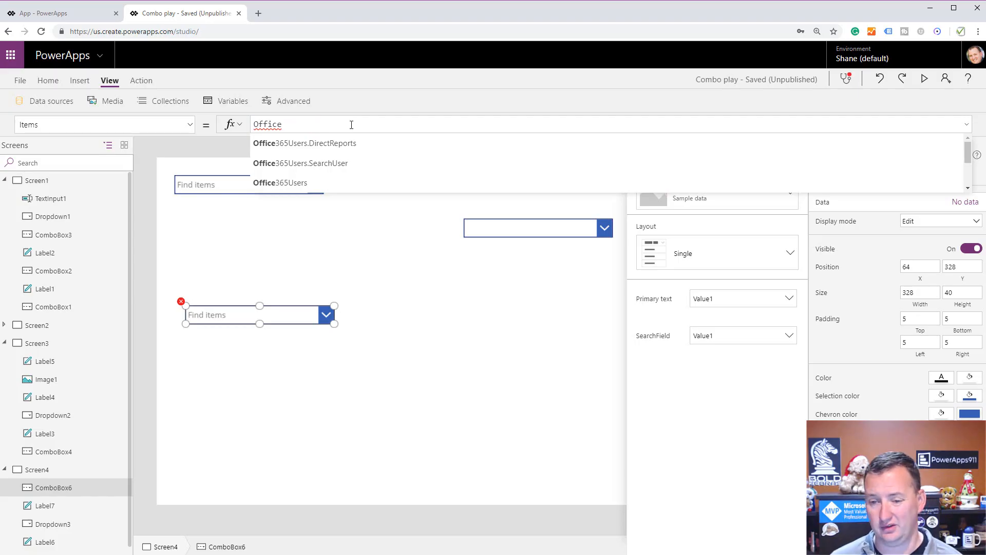
{"action": "key", "text": "Down"}
{"action": "key", "text": "Down"}
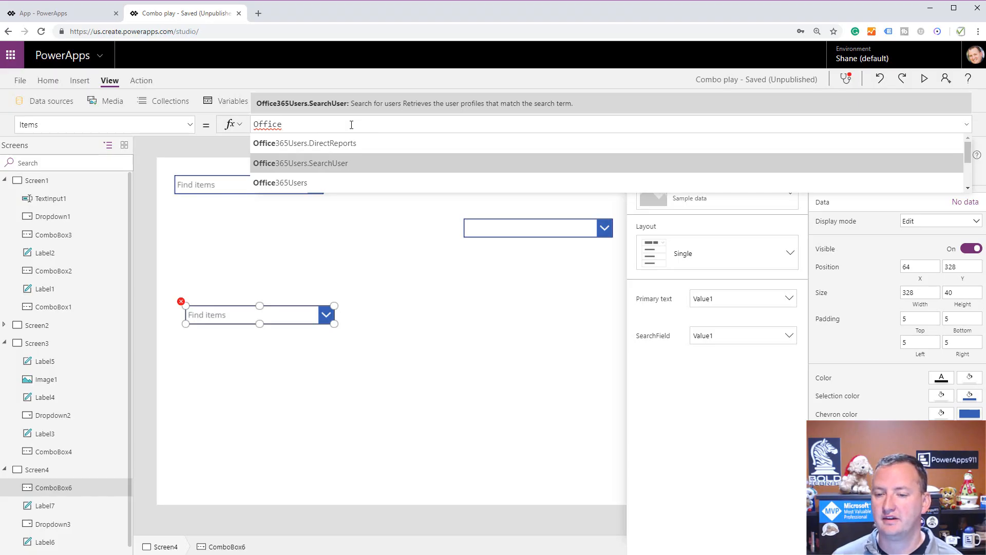
{"action": "key", "text": "Tab"}
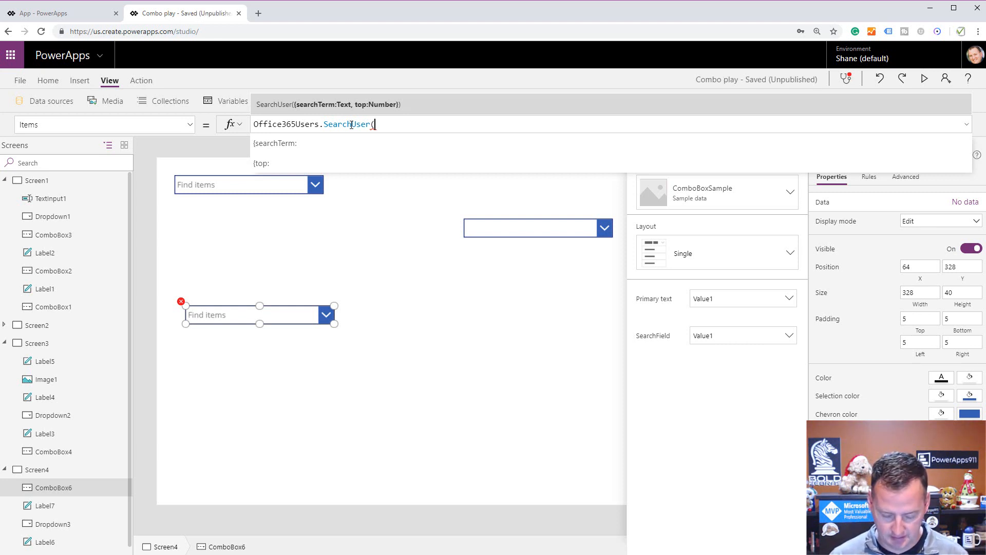
{"action": "type", "text": ")"}
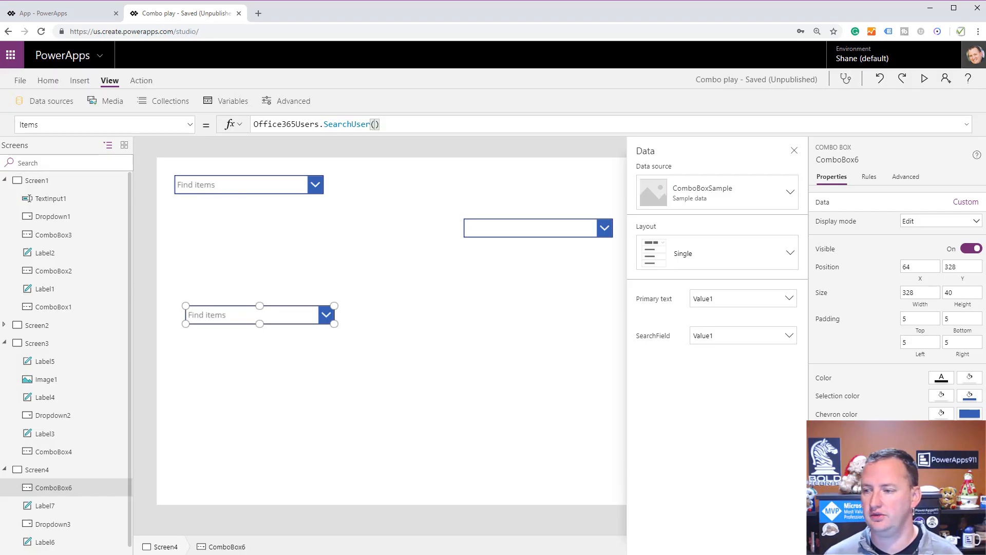
Step: Preview the app, check what ComboBox6's list shows, and return to the editor
{"action": "left_click", "coordinate": [925, 79]}
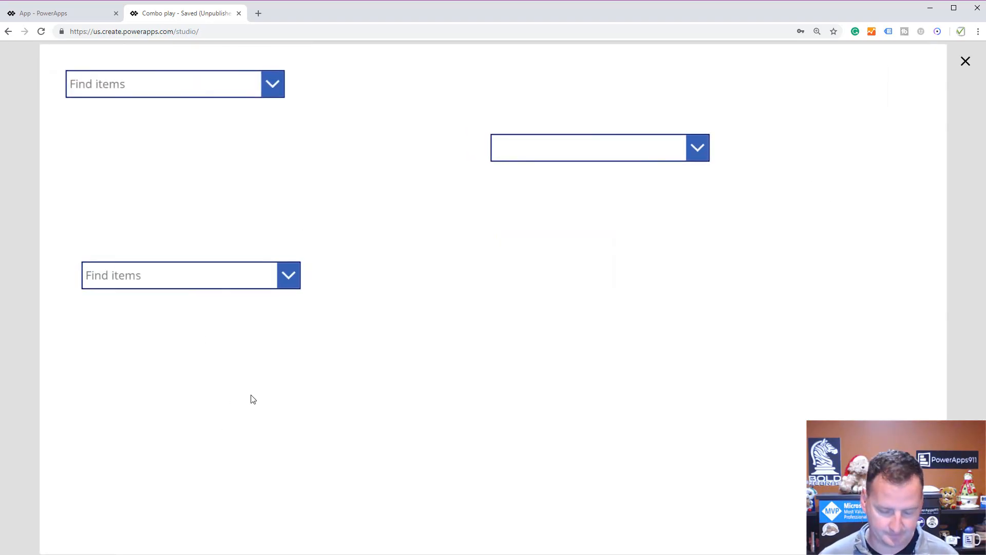
{"action": "left_click", "coordinate": [299, 281]}
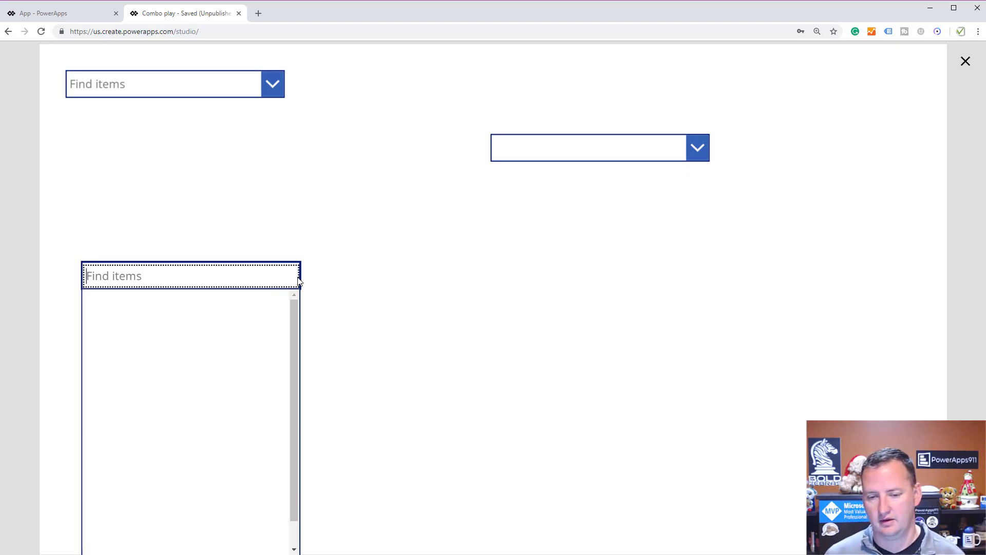
{"action": "left_click", "coordinate": [242, 247]}
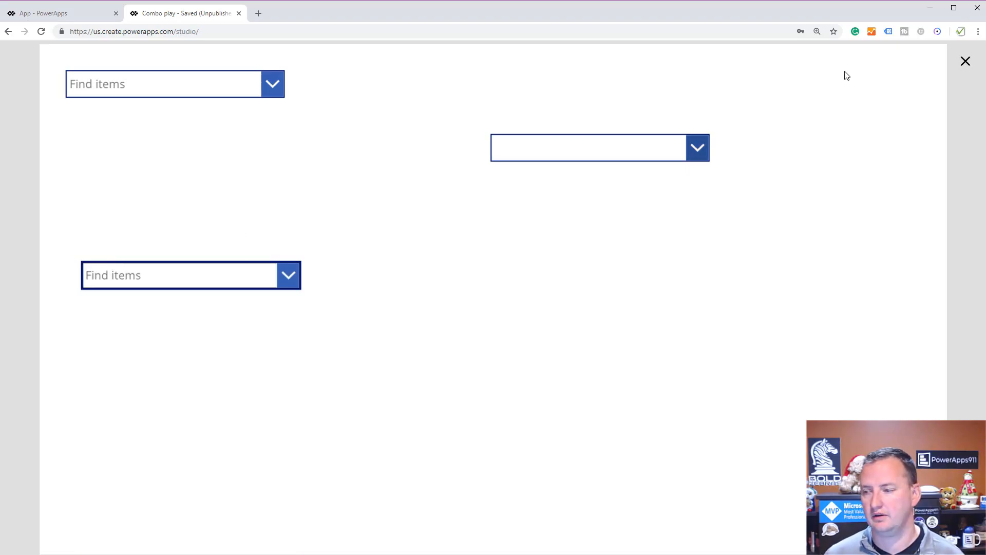
{"action": "left_click", "coordinate": [966, 62]}
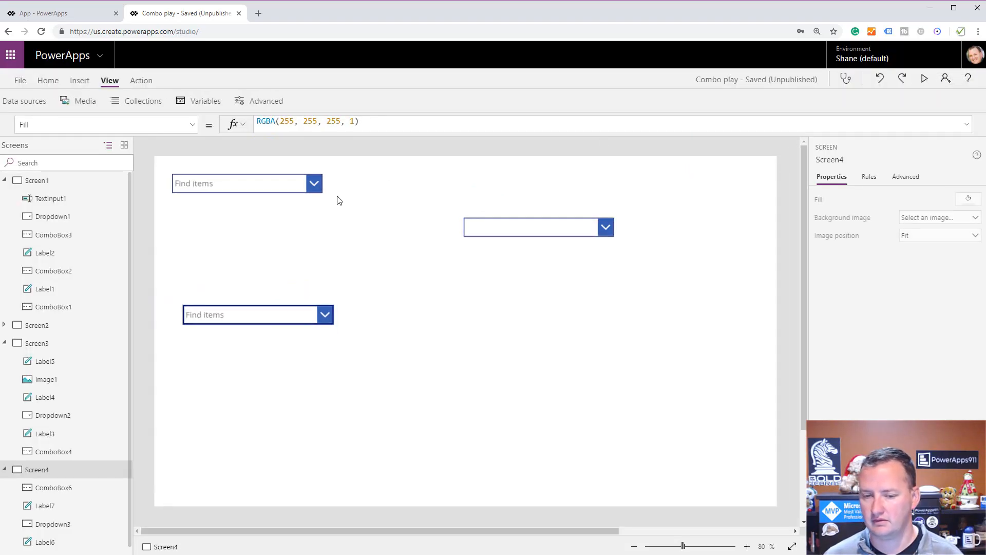
Step: Set both the primary text and the SearchField of ComboBox6 to DisplayName and close its data settings
{"action": "left_click", "coordinate": [194, 315]}
{"action": "left_click", "coordinate": [965, 201]}
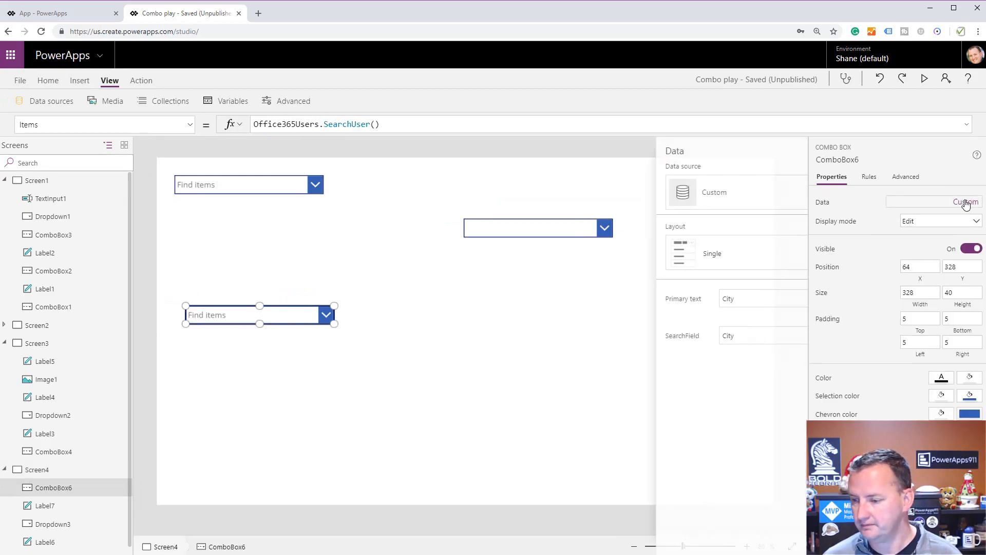
{"action": "left_click", "coordinate": [756, 302]}
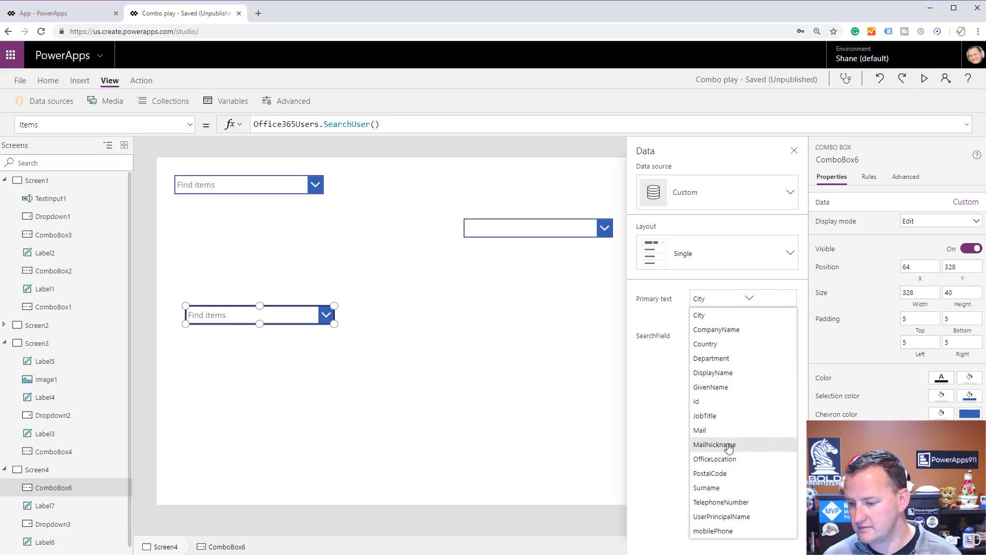
{"action": "left_click", "coordinate": [732, 379]}
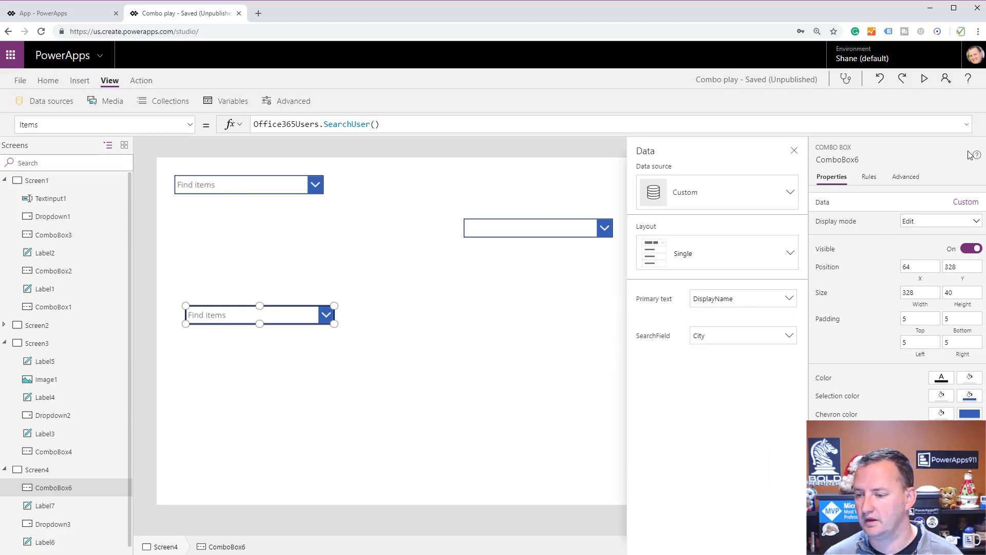
{"action": "left_click", "coordinate": [788, 337]}
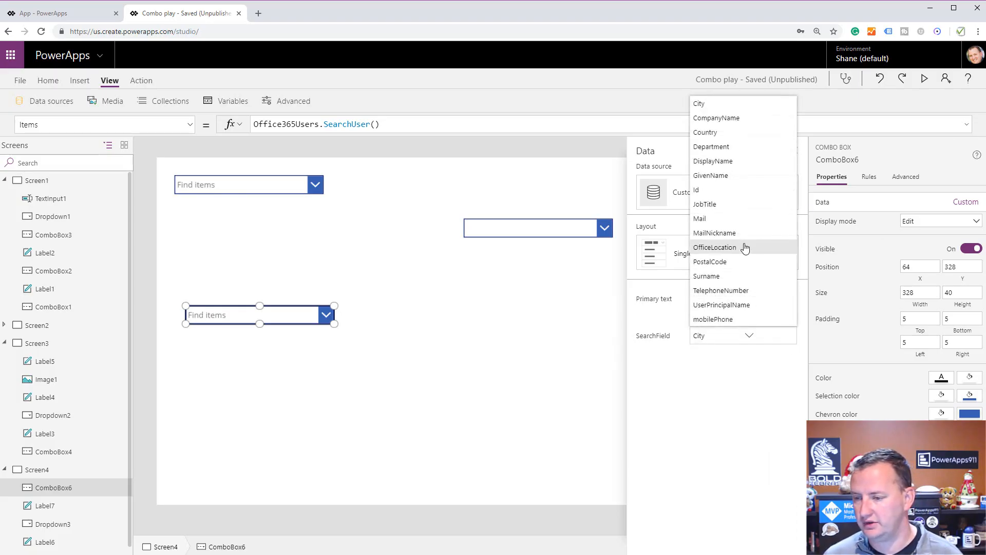
{"action": "left_click", "coordinate": [726, 163]}
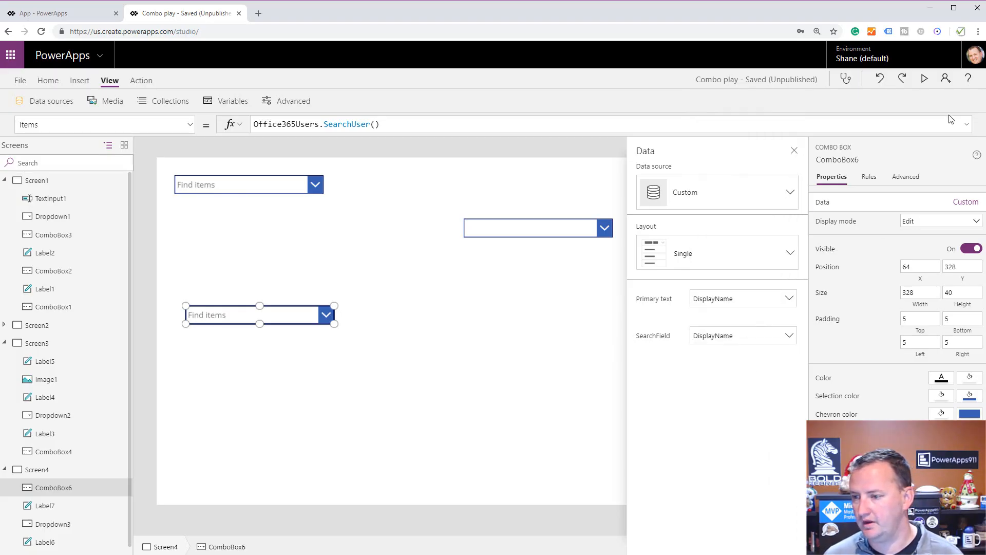
{"action": "left_click", "coordinate": [795, 151]}
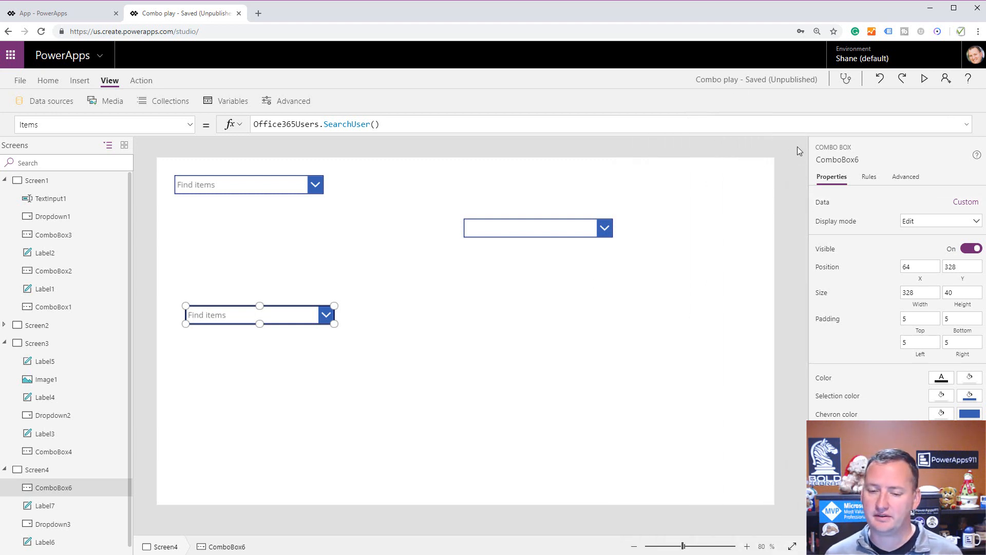
Step: Preview the app, search ComboBox6 by the user's last name, select the app author's account, and return to the editor
{"action": "left_click", "coordinate": [923, 78]}
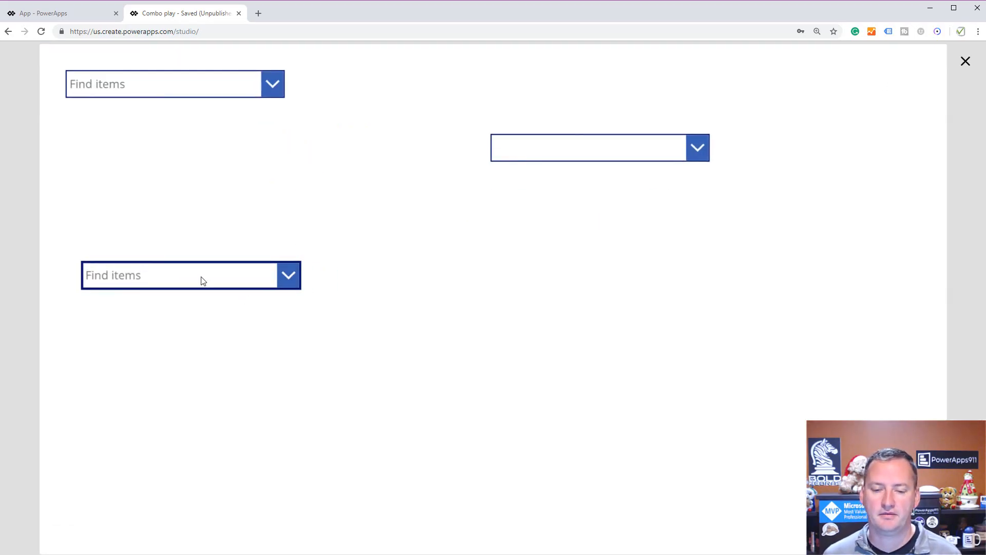
{"action": "left_click", "coordinate": [269, 273]}
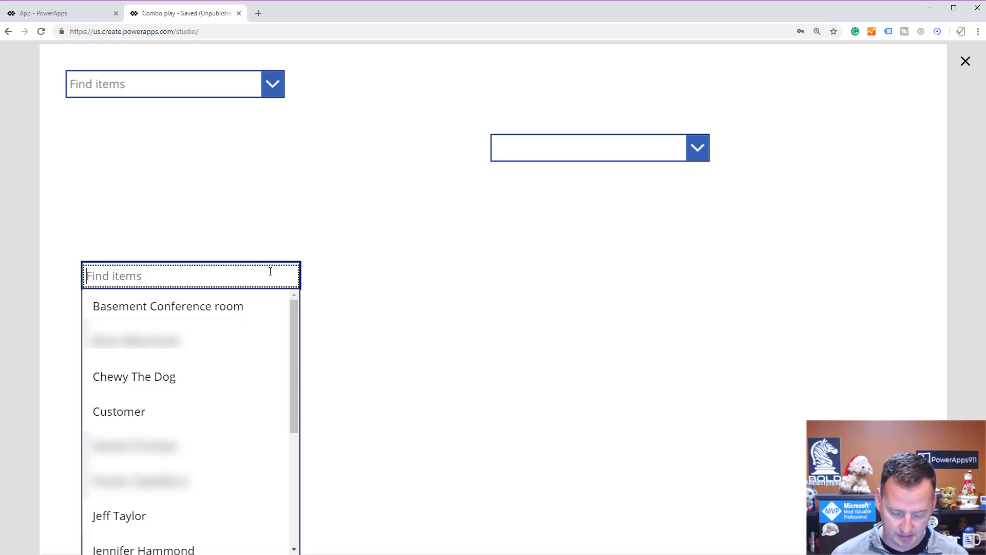
{"action": "type", "text": "young"}
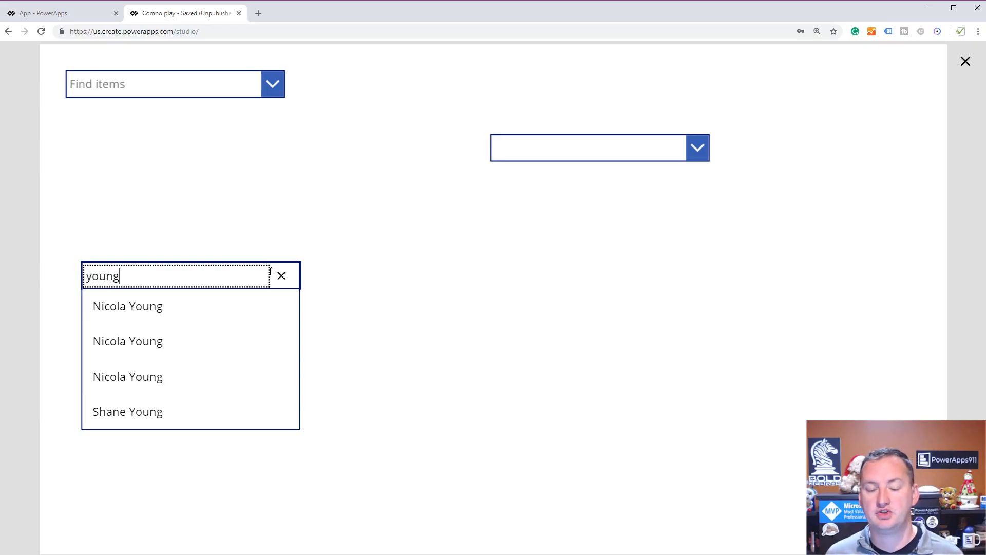
{"action": "left_click", "coordinate": [191, 414]}
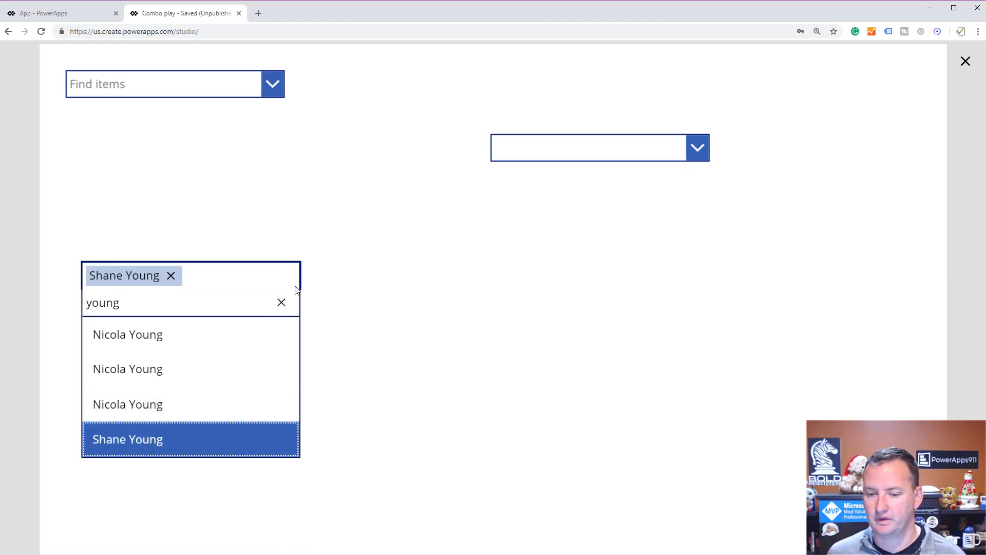
{"action": "left_click", "coordinate": [280, 306]}
{"action": "left_click", "coordinate": [966, 61]}
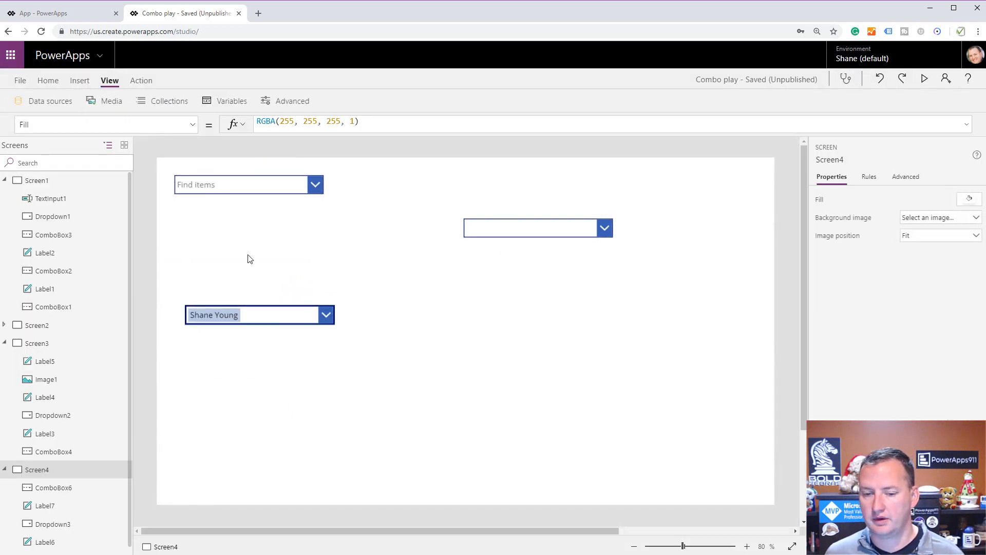
Step: Insert a label on Screen4 and place it beside ComboBox6 at X 492, Y 328
{"action": "left_click", "coordinate": [80, 81]}
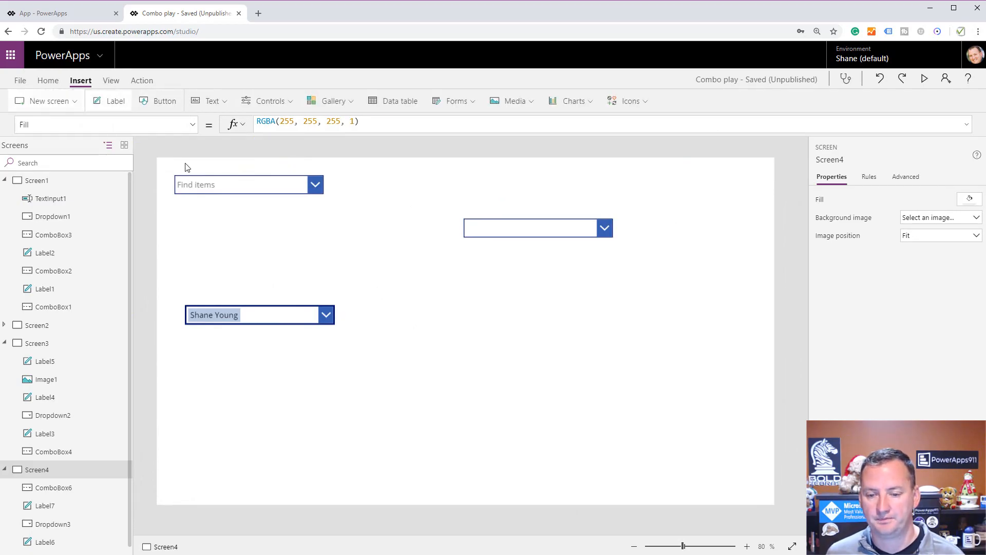
{"action": "left_click", "coordinate": [110, 100]}
{"action": "left_click_drag", "start_coordinate": [234, 193], "coordinate": [430, 314]}
Step: Set the new label's Text property to ComboBox6.Selected.Mail and widen the label to 305
{"action": "left_click_drag", "start_coordinate": [282, 125], "coordinate": [220, 125]}
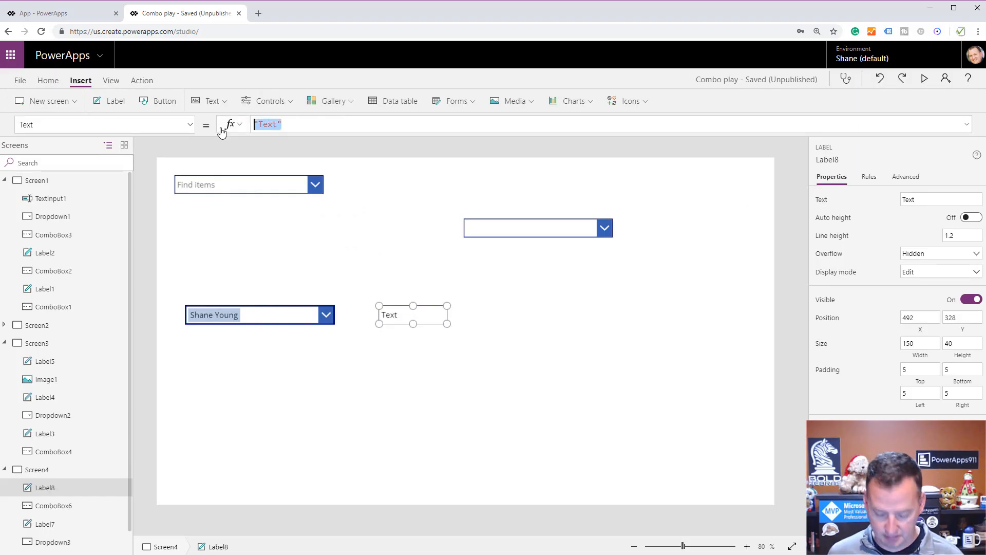
{"action": "type", "text": "Combo"}
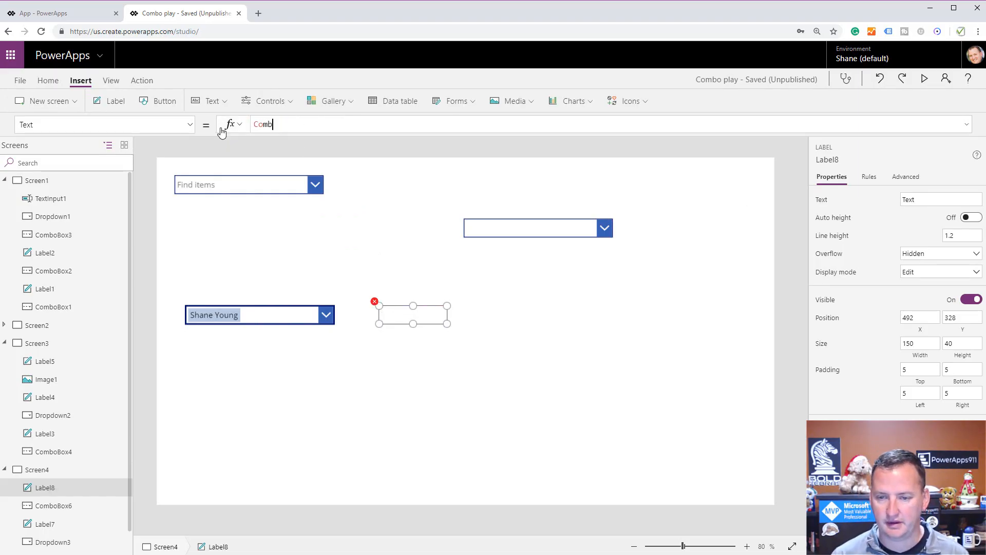
{"action": "key", "text": "Down"}
{"action": "key", "text": "Down"}
{"action": "key", "text": "Down"}
{"action": "key", "text": "Down"}
{"action": "key", "text": "Down"}
{"action": "key", "text": "Tab"}
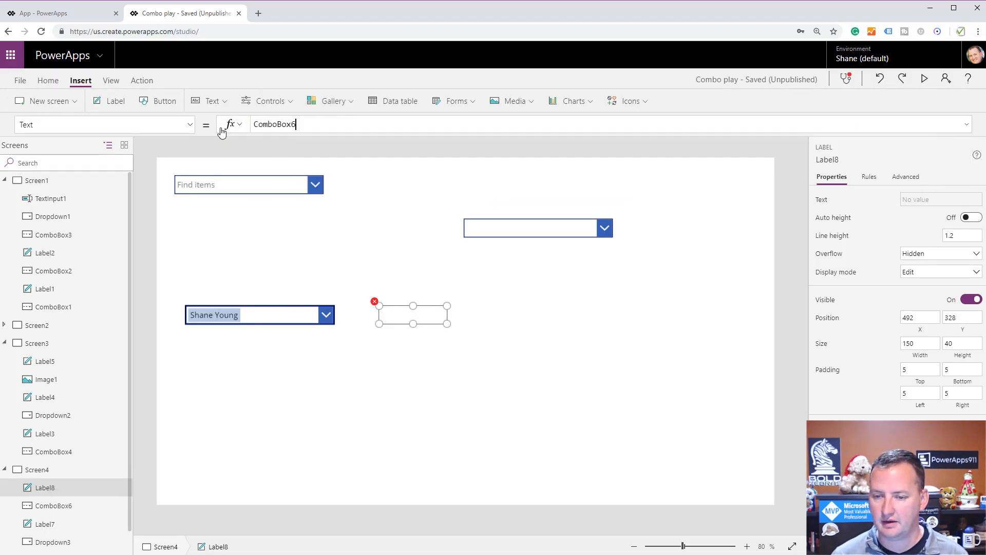
{"action": "type", "text": "."}
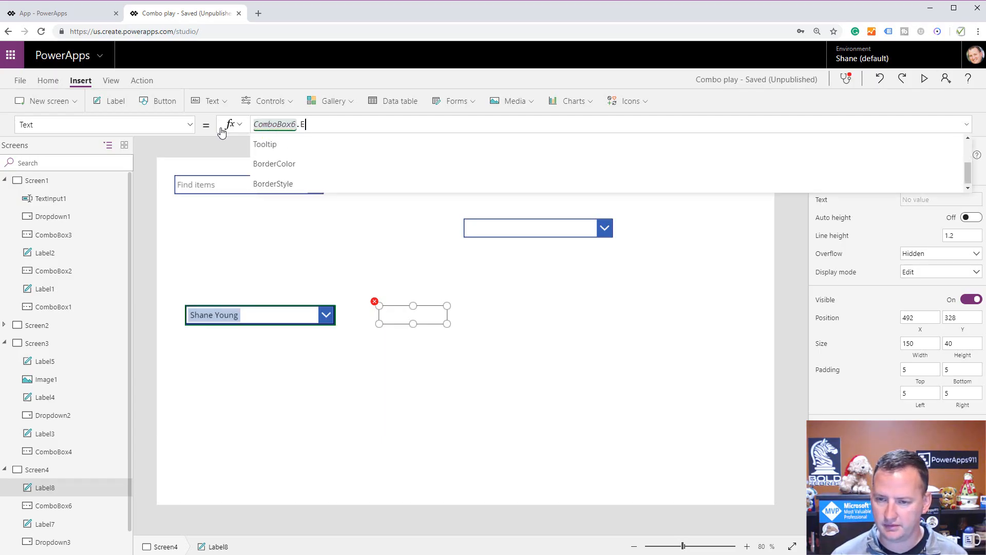
{"action": "type", "text": "Sel"}
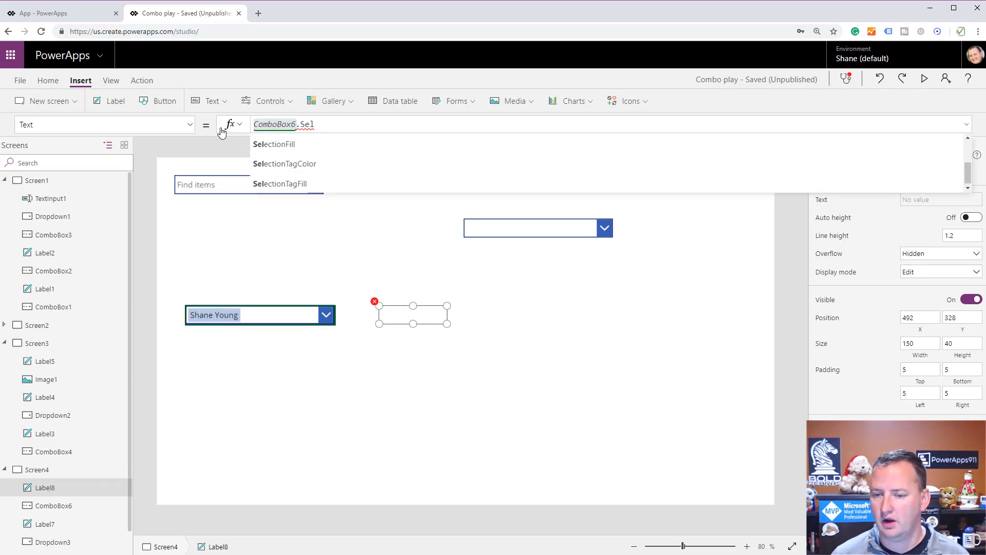
{"action": "type", "text": "ect"}
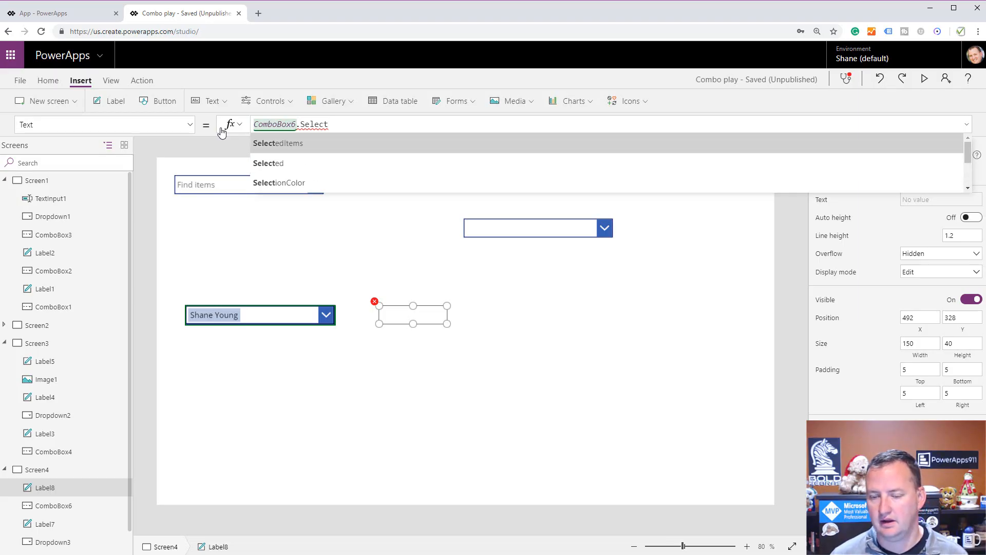
{"action": "key", "text": "Down"}
{"action": "key", "text": "Tab"}
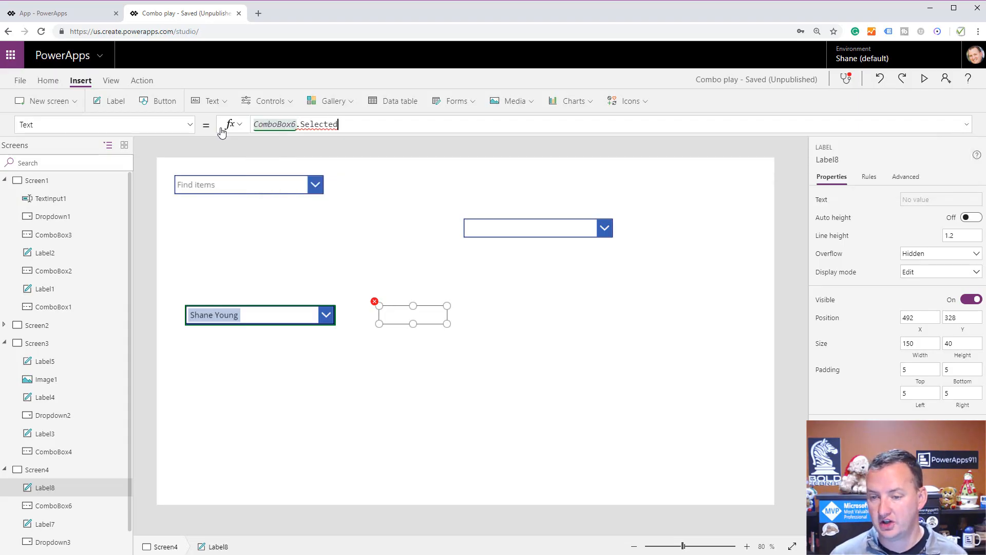
{"action": "type", "text": "."}
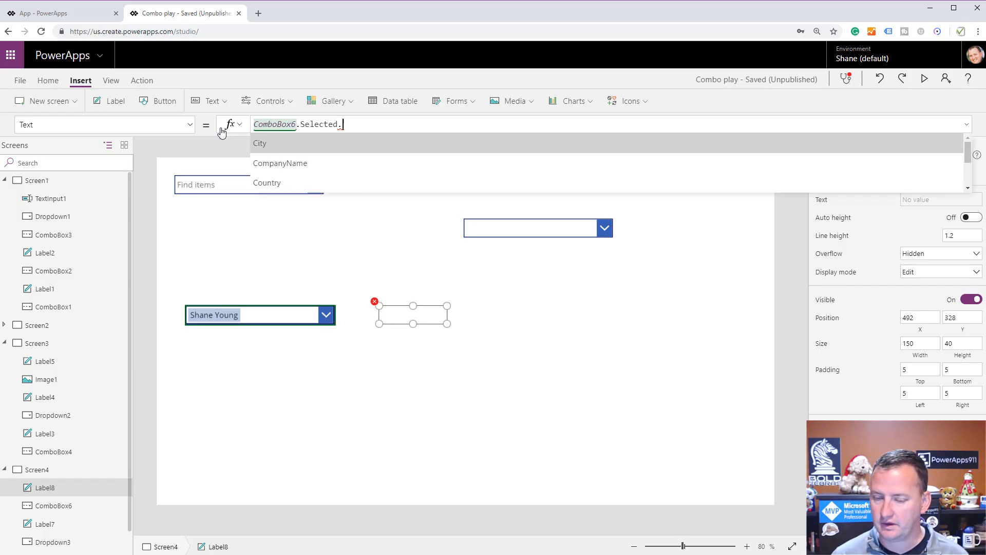
{"action": "key", "text": "Down"}
{"action": "key", "text": "Down"}
{"action": "key", "text": "Down"}
{"action": "key", "text": "Down"}
{"action": "key", "text": "Down"}
{"action": "key", "text": "Down"}
{"action": "key", "text": "Down"}
{"action": "key", "text": "Down"}
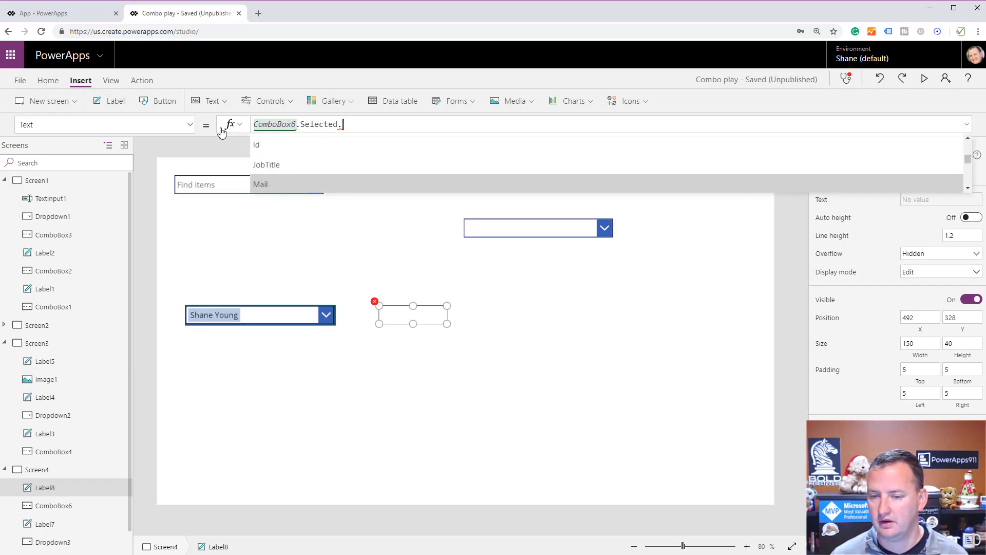
{"action": "key", "text": "Tab"}
{"action": "key", "text": "BackSpace"}
{"action": "key", "text": "BackSpace"}
{"action": "key", "text": "BackSpace"}
{"action": "key", "text": "BackSpace"}
{"action": "key", "text": "BackSpace"}
{"action": "key", "text": "BackSpace"}
{"action": "key", "text": "BackSpace"}
{"action": "key", "text": "BackSpace"}
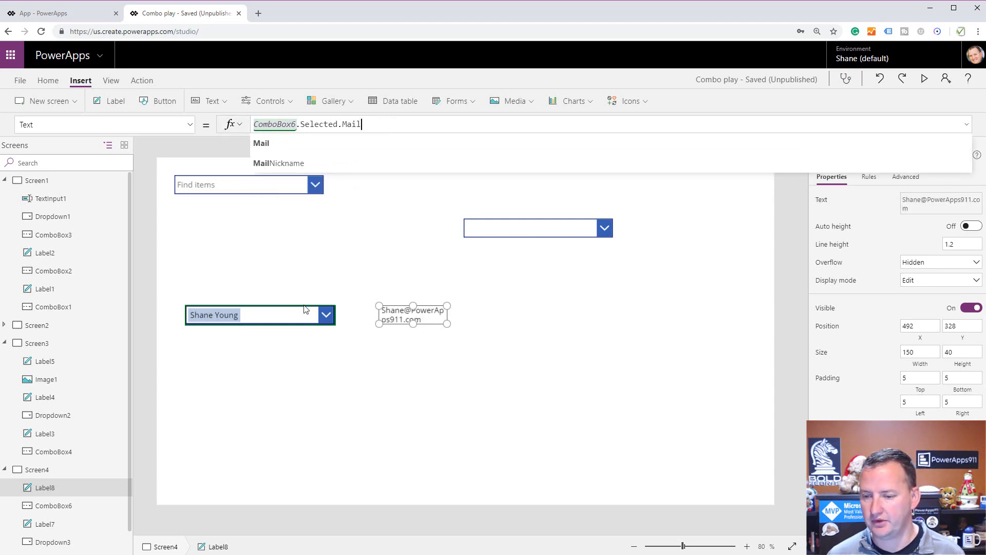
{"action": "left_click_drag", "start_coordinate": [447, 324], "coordinate": [515, 326]}
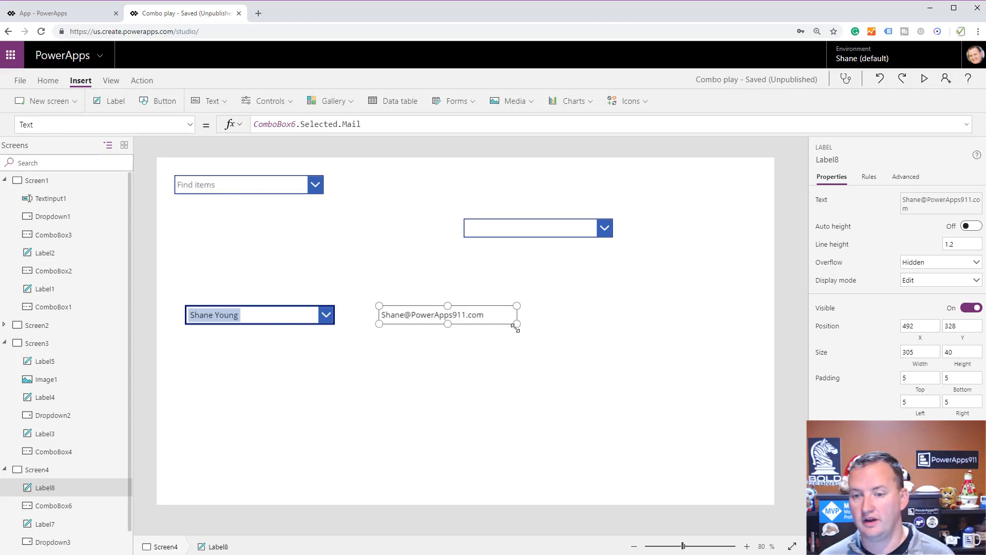
Step: Change Label8's Text formula to Concat(ComboBox6.SelectedItems, Mail)
{"action": "left_click", "coordinate": [396, 125]}
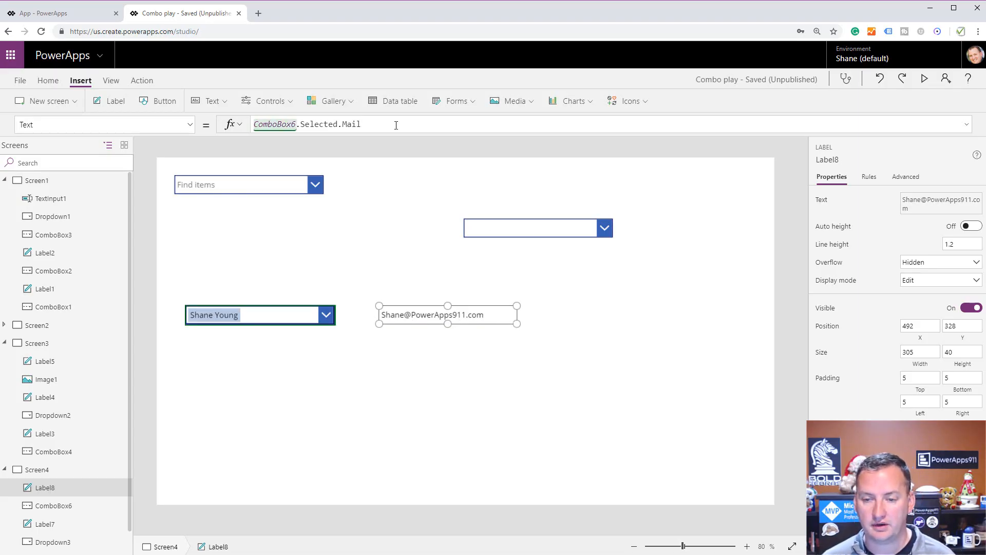
{"action": "left_click", "coordinate": [255, 125]}
{"action": "type", "text": "Conca"}
{"action": "type", "text": "t(1"}
{"action": "key", "text": "BackSpace"}
{"action": "key", "text": "Right"}
{"action": "key", "text": "Right"}
{"action": "key", "text": "Right"}
{"action": "key", "text": "Right"}
{"action": "key", "text": "Right"}
{"action": "key", "text": "Right"}
{"action": "key", "text": "BackSpace"}
{"action": "type", "text": ","}
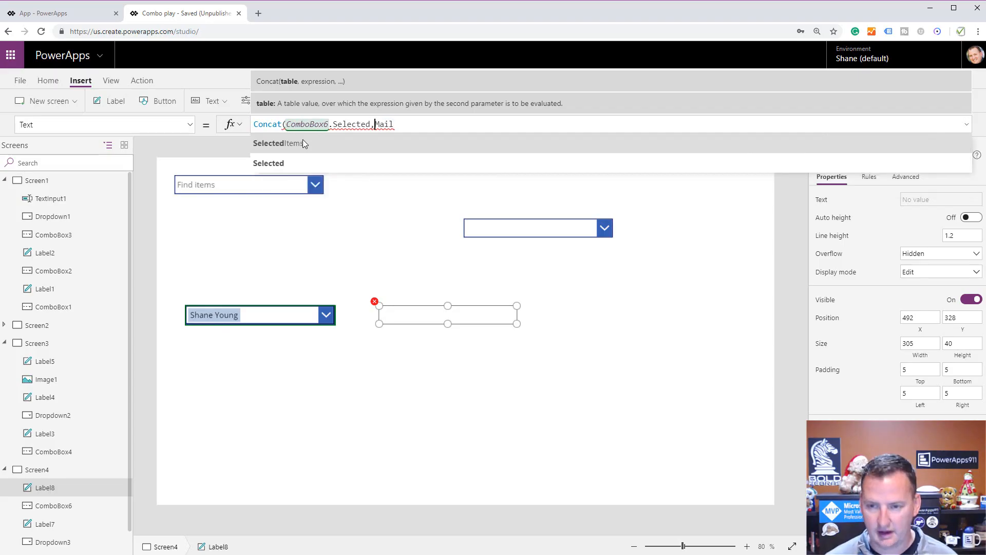
{"action": "key", "text": "End"}
{"action": "type", "text": ")"}
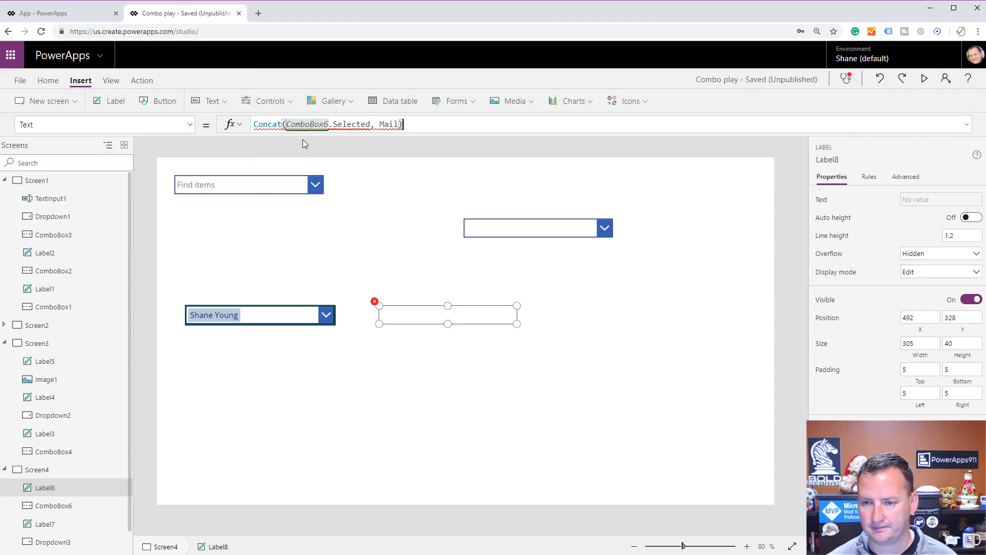
{"action": "left_click", "coordinate": [371, 126]}
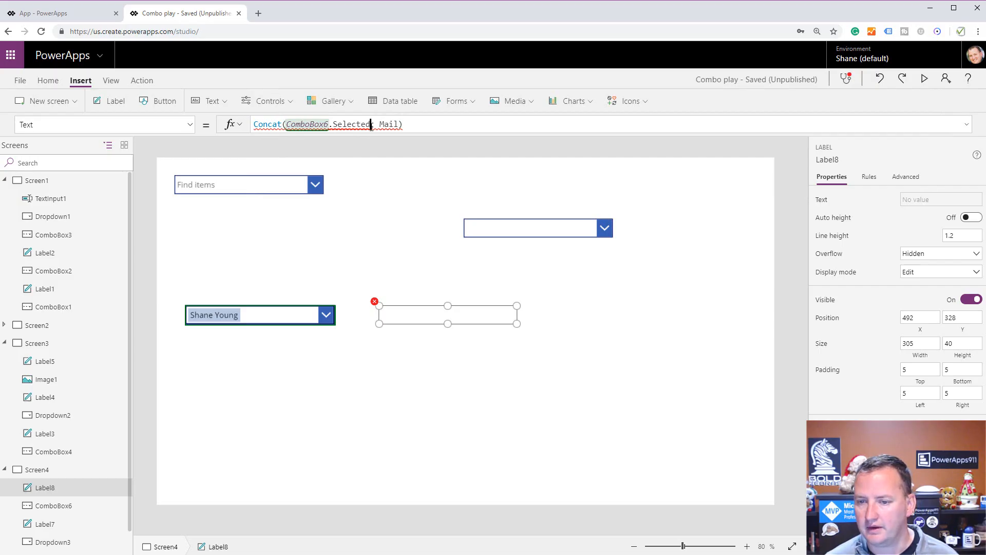
{"action": "left_click", "coordinate": [325, 144]}
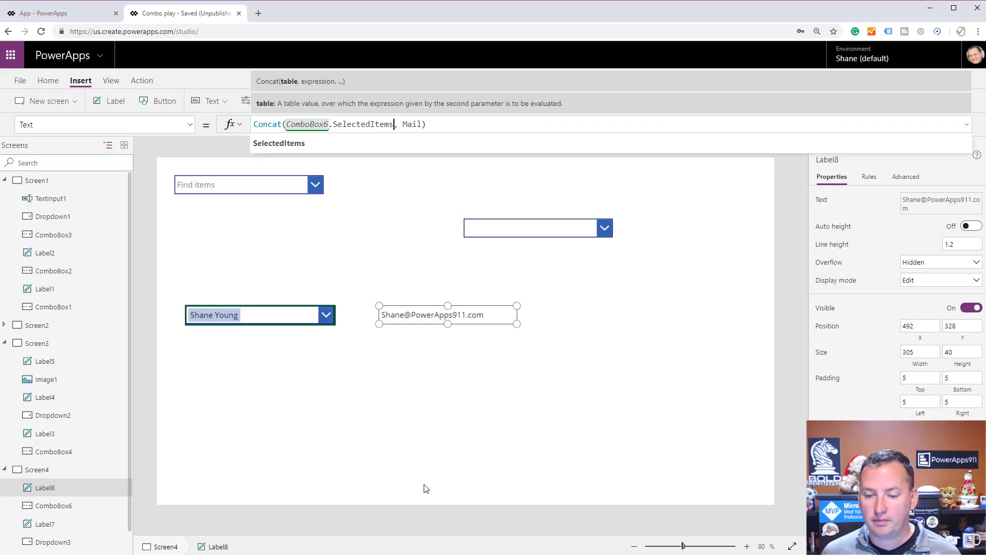
Step: Add the dog's user account to ComboBox6's selection alongside the user already chosen
{"action": "left_click", "coordinate": [326, 318]}
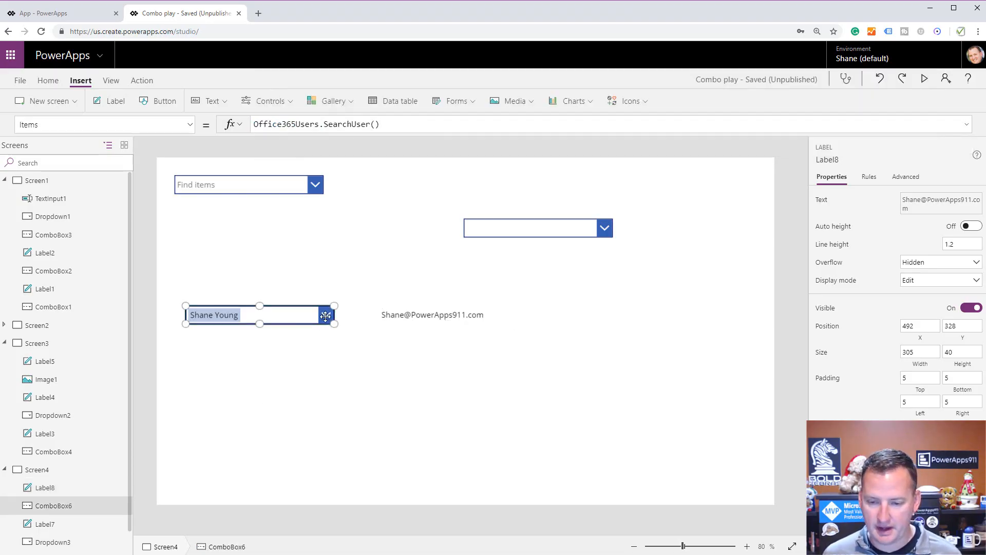
{"action": "left_click", "coordinate": [326, 318]}
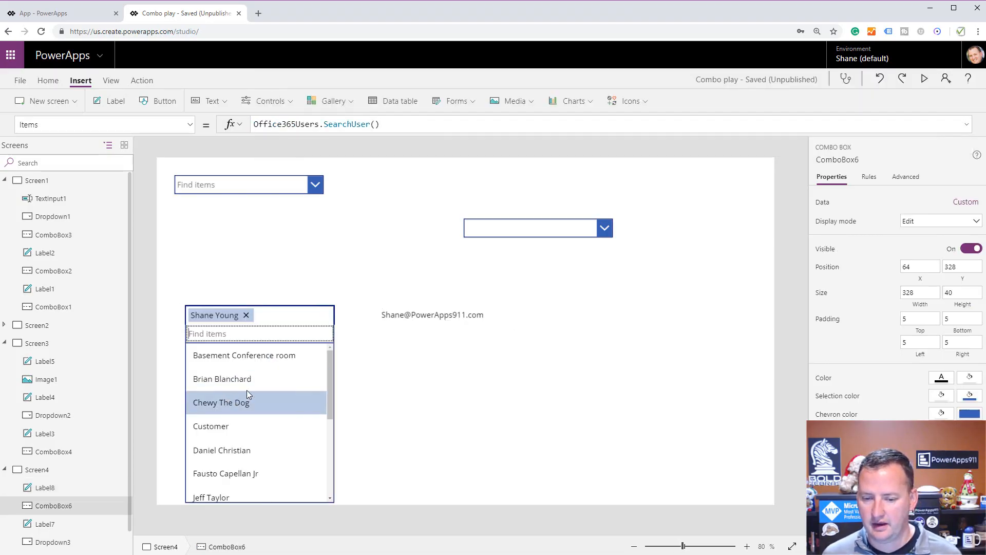
{"action": "left_click", "coordinate": [266, 406]}
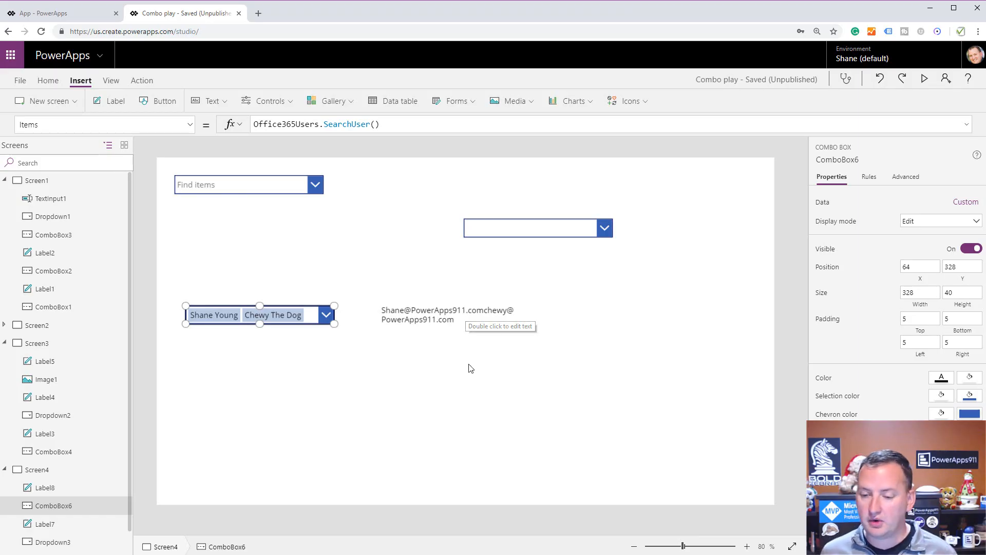
Step: Add a new screen to the app from the People template
{"action": "scroll", "coordinate": [71, 470], "scroll_direction": "down", "scroll_amount": 1}
{"action": "scroll", "coordinate": [47, 309], "scroll_direction": "up", "scroll_amount": 1}
{"action": "scroll", "coordinate": [57, 242], "scroll_direction": "down", "scroll_amount": 1}
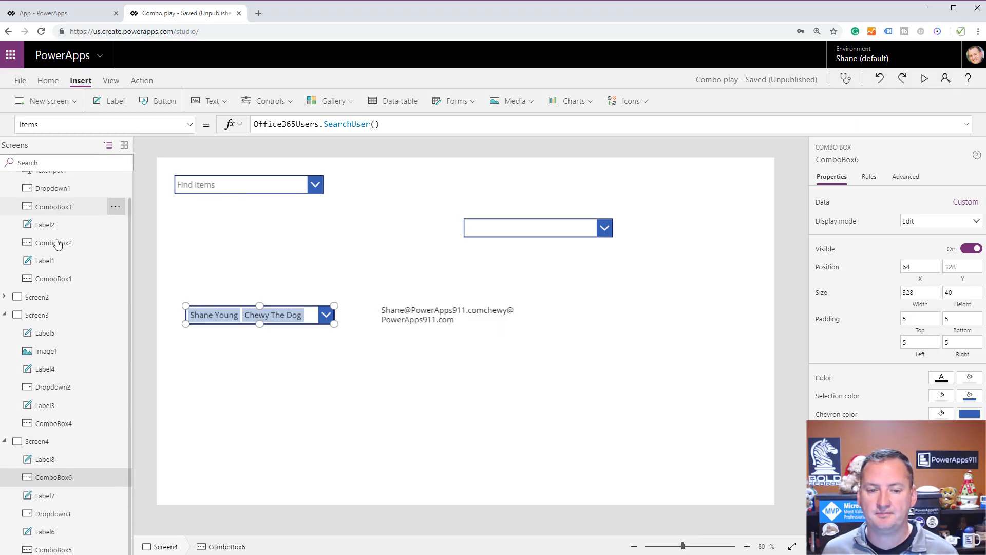
{"action": "left_click", "coordinate": [70, 104]}
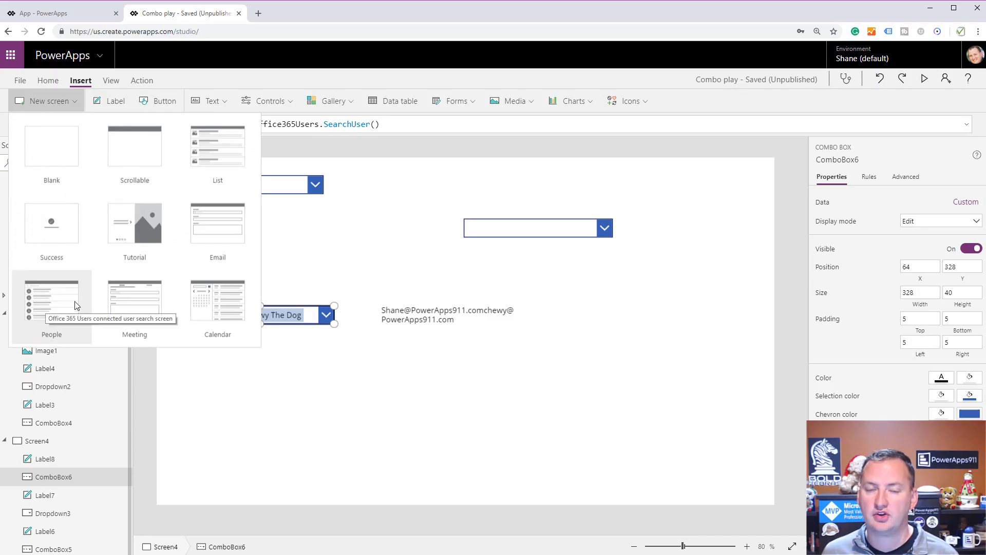
{"action": "left_click", "coordinate": [54, 293]}
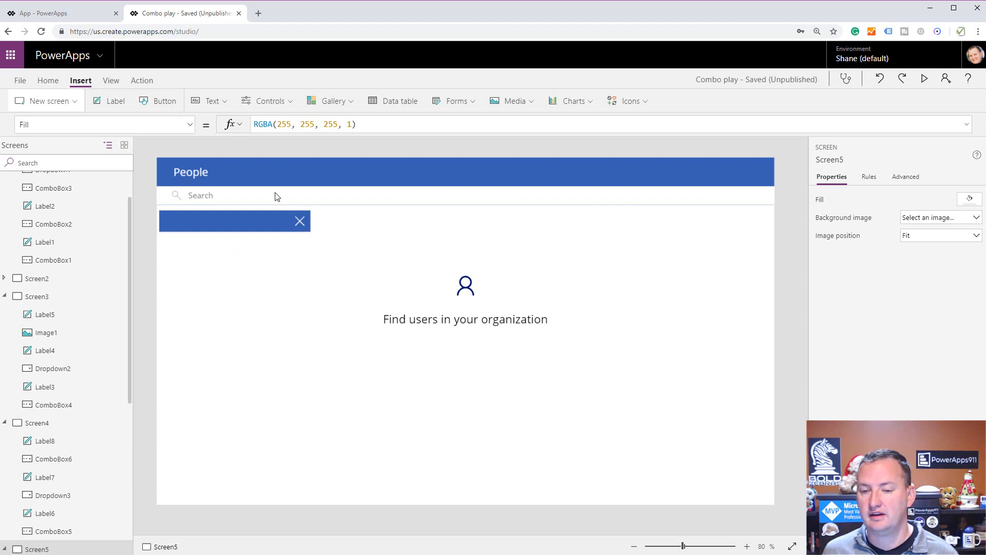
Step: Preview the People screen, search by first name for the same two users, add both to the selection, and return to the editor
{"action": "left_click", "coordinate": [253, 196]}
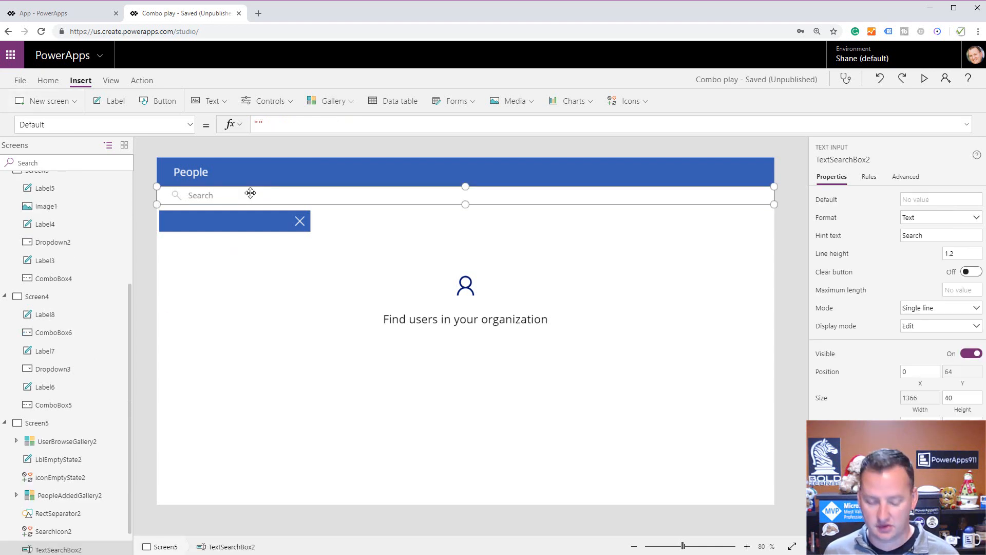
{"action": "left_click", "coordinate": [924, 80]}
{"action": "left_click", "coordinate": [113, 102]}
{"action": "type", "text": "Shane"}
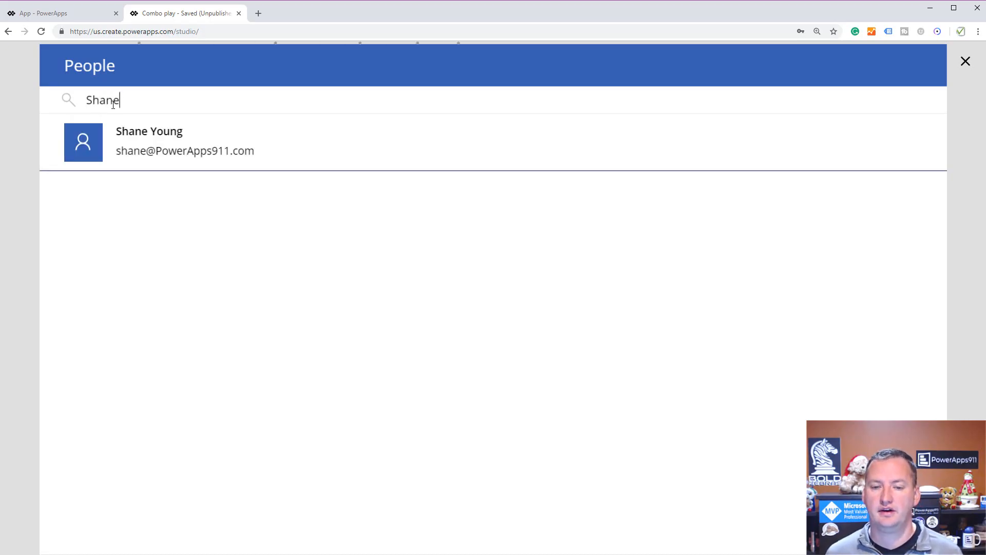
{"action": "left_click", "coordinate": [153, 143]}
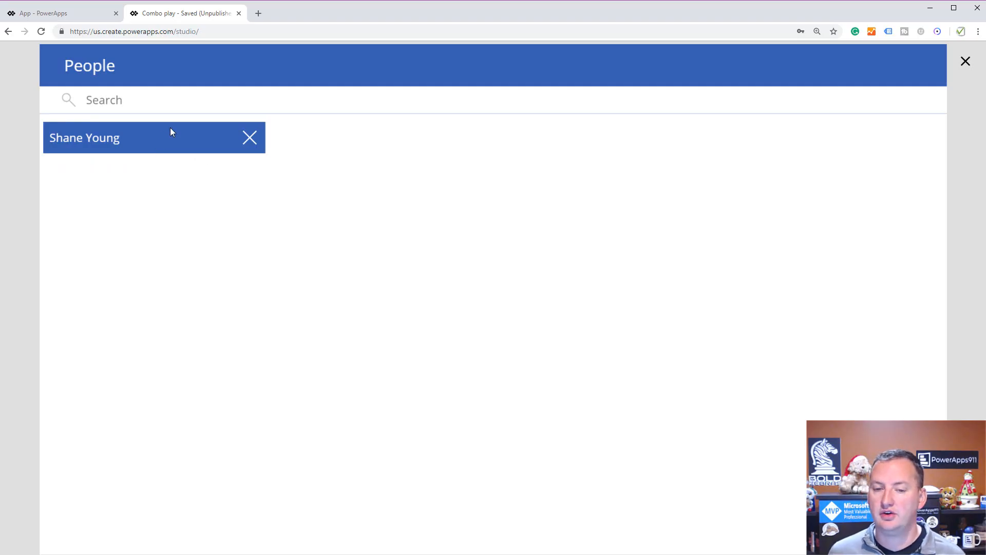
{"action": "left_click", "coordinate": [156, 99]}
{"action": "type", "text": "chewy"}
{"action": "left_click", "coordinate": [157, 145]}
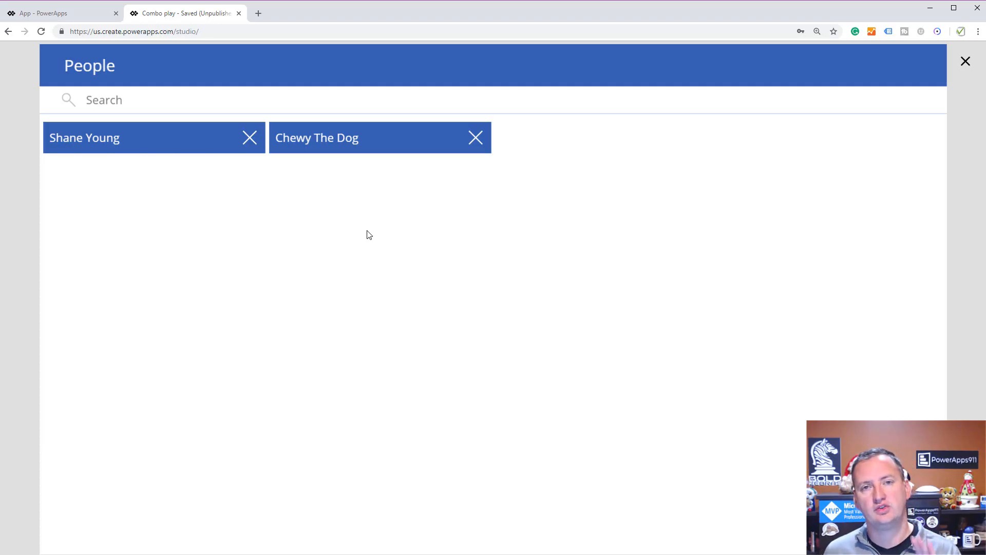
{"action": "left_click", "coordinate": [966, 62]}
{"action": "scroll", "coordinate": [77, 411], "scroll_direction": "down", "scroll_amount": 1}
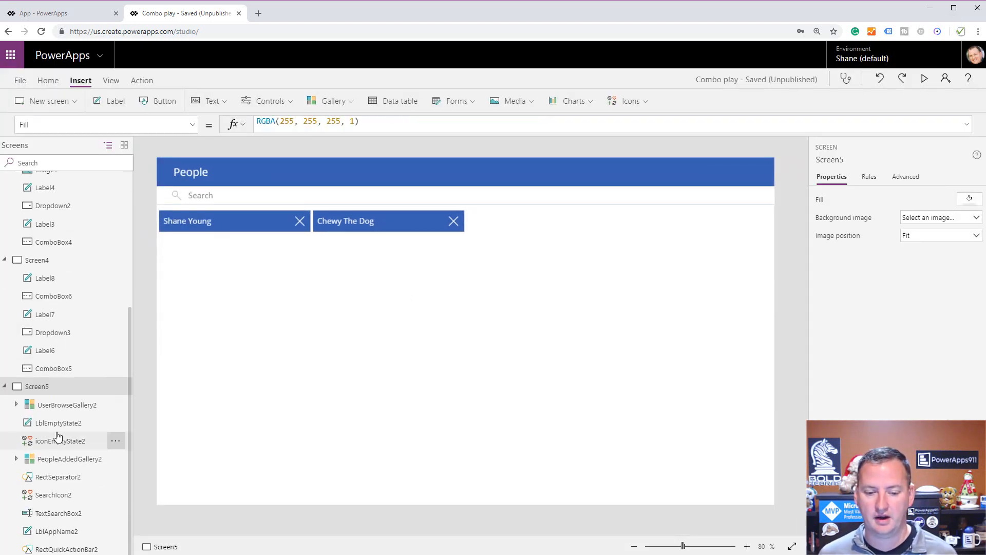